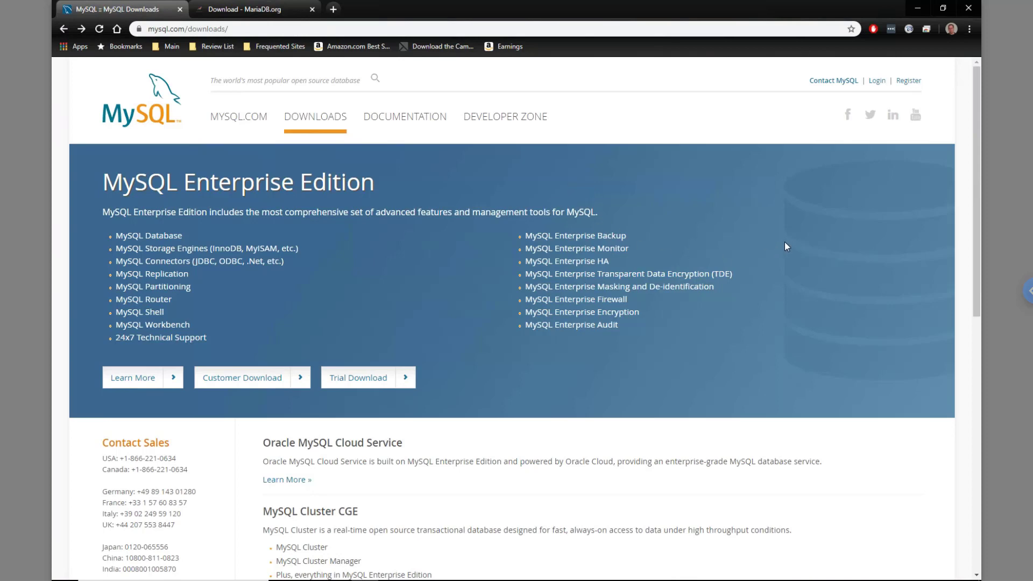
Scroll through mysql.com/downloads and follow the 'MySQL Community (GPL) Downloads' link
{"action": "scroll", "coordinate": [770, 240], "scroll_direction": "down", "scroll_amount": 3}
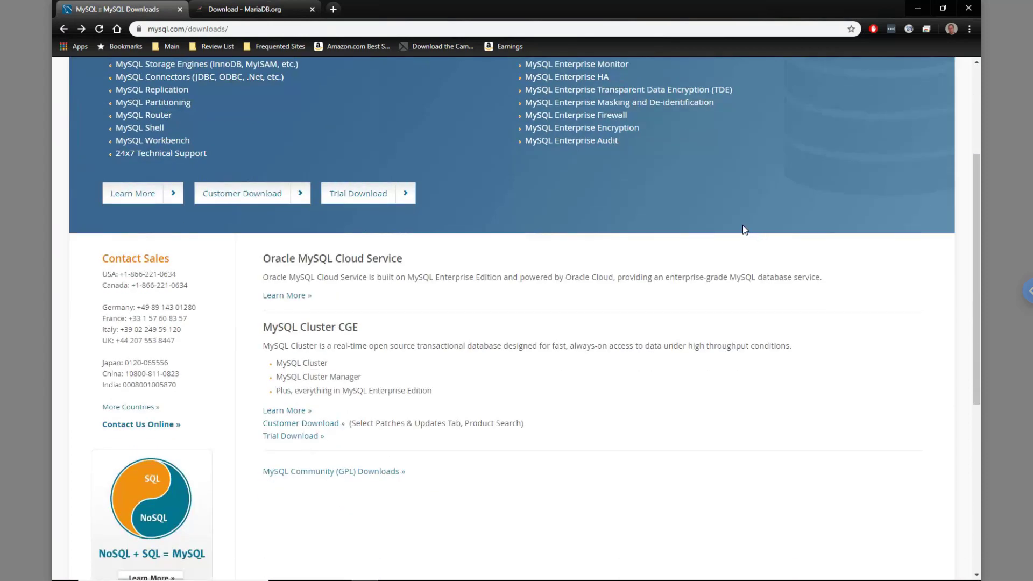
{"action": "scroll", "coordinate": [742, 224], "scroll_direction": "down", "scroll_amount": 2}
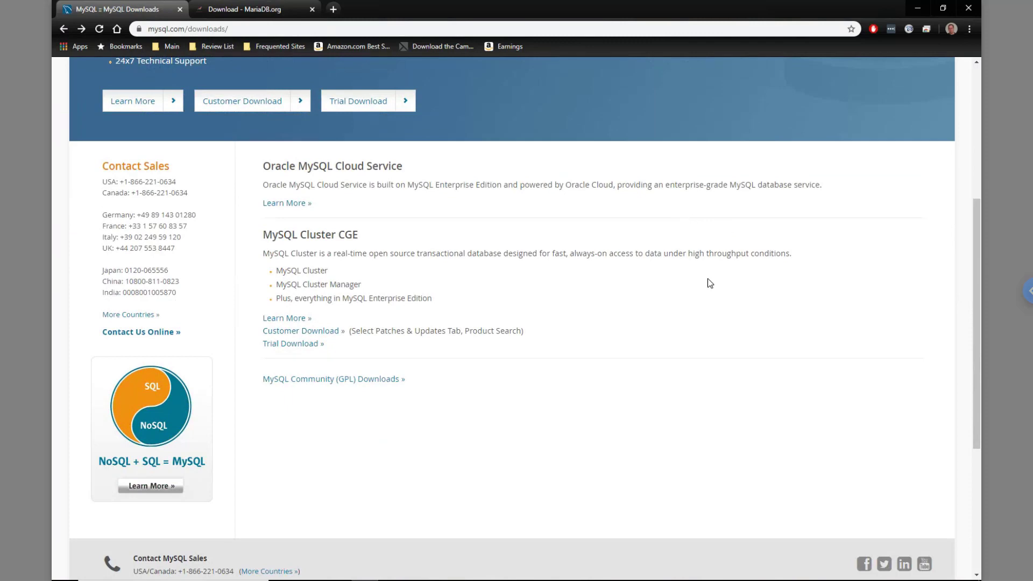
{"action": "scroll", "coordinate": [742, 418], "scroll_direction": "up", "scroll_amount": 1}
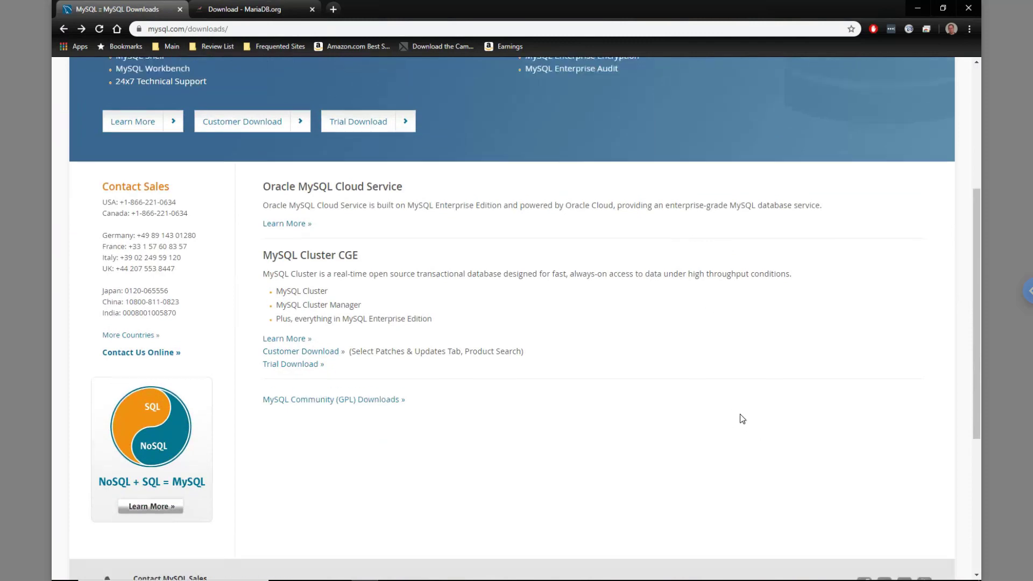
{"action": "scroll", "coordinate": [742, 418], "scroll_direction": "up", "scroll_amount": 5}
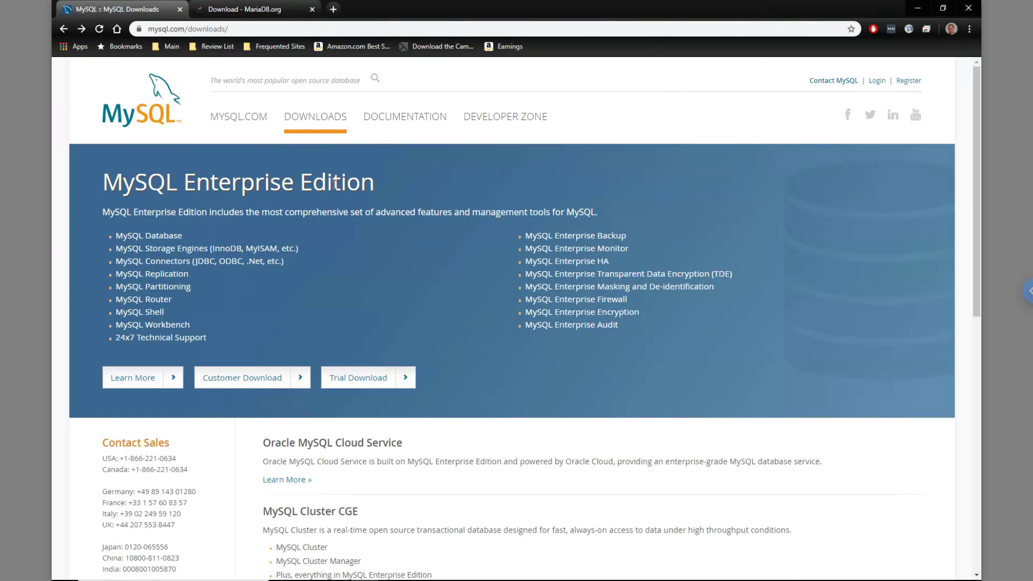
{"action": "scroll", "coordinate": [451, 272], "scroll_direction": "down", "scroll_amount": 9}
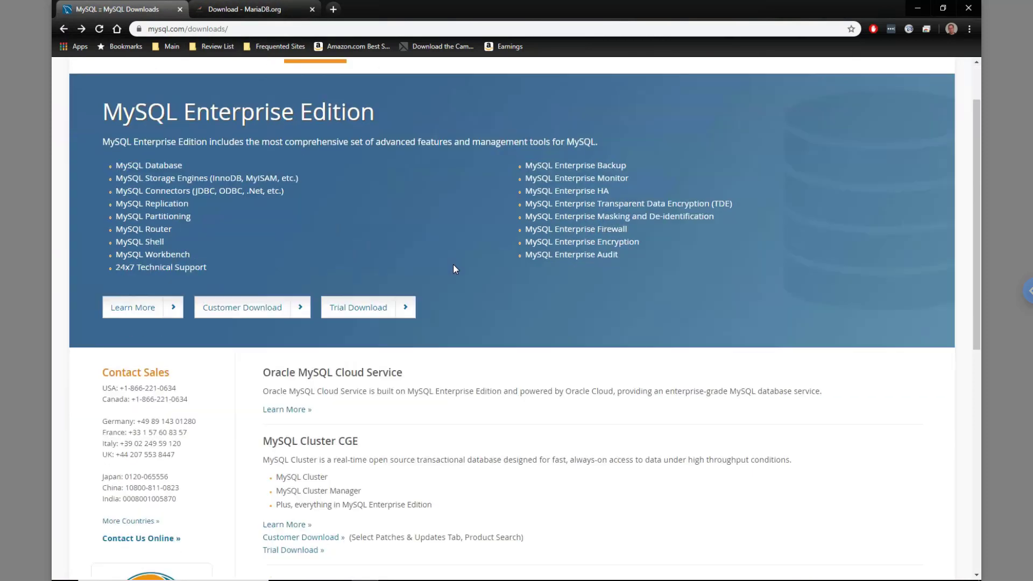
{"action": "scroll", "coordinate": [462, 317], "scroll_direction": "down", "scroll_amount": 1}
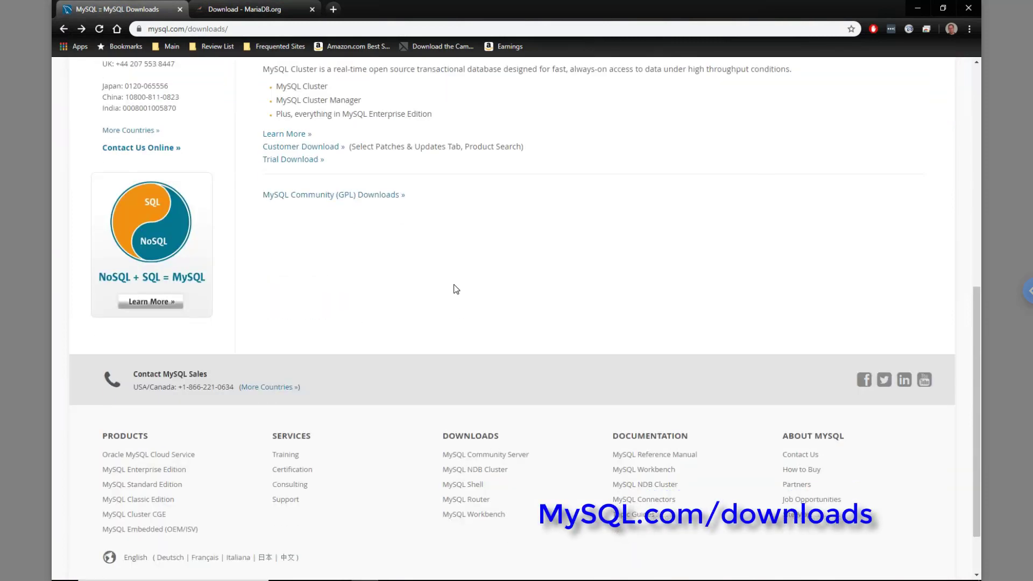
{"action": "left_click", "coordinate": [373, 199]}
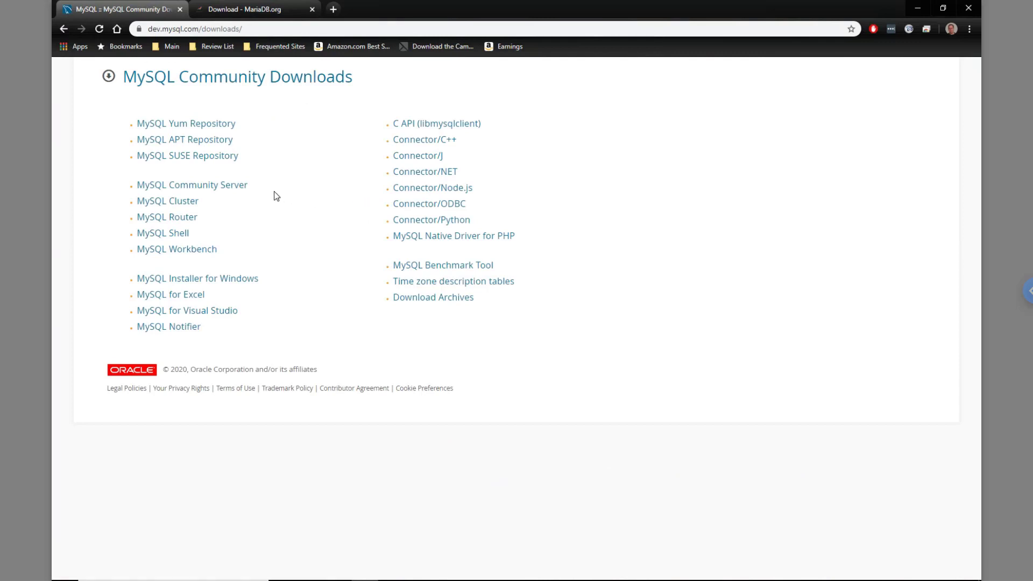
From MySQL Community Server, reach the MySQL Installer page and download the 398.9M 8.0.19 package
{"action": "left_click", "coordinate": [217, 185]}
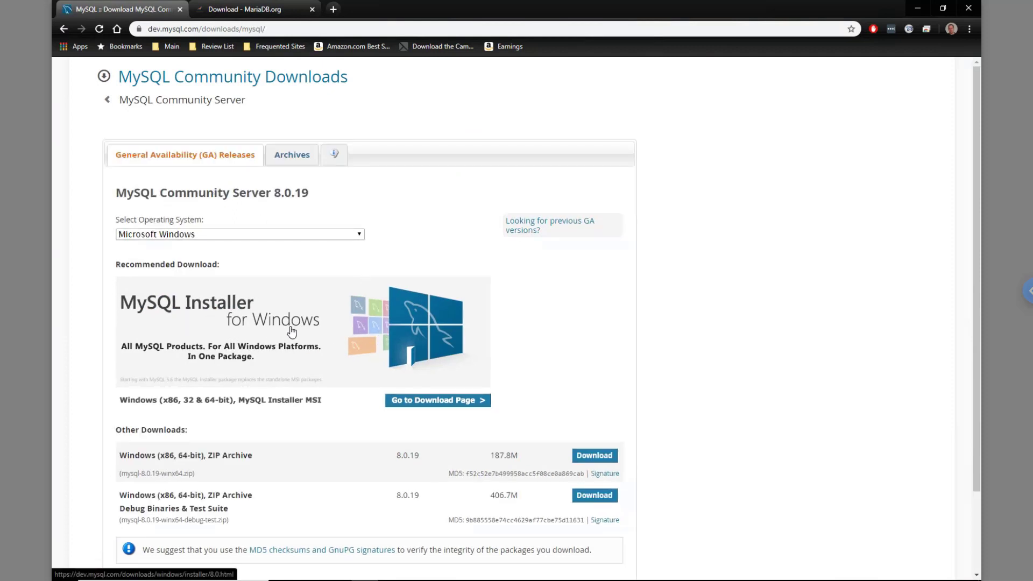
{"action": "left_click", "coordinate": [434, 402]}
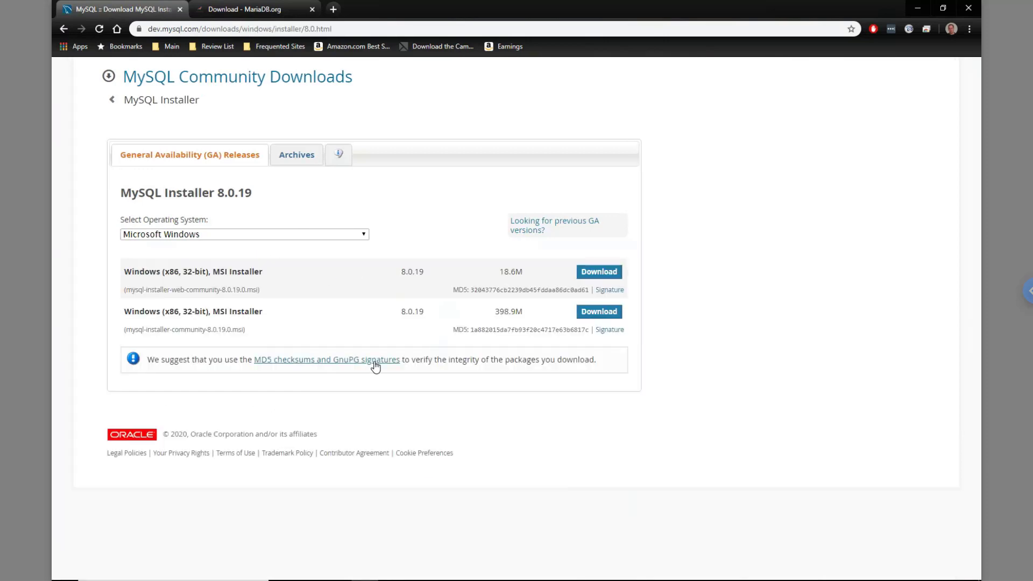
{"action": "left_click", "coordinate": [346, 164]}
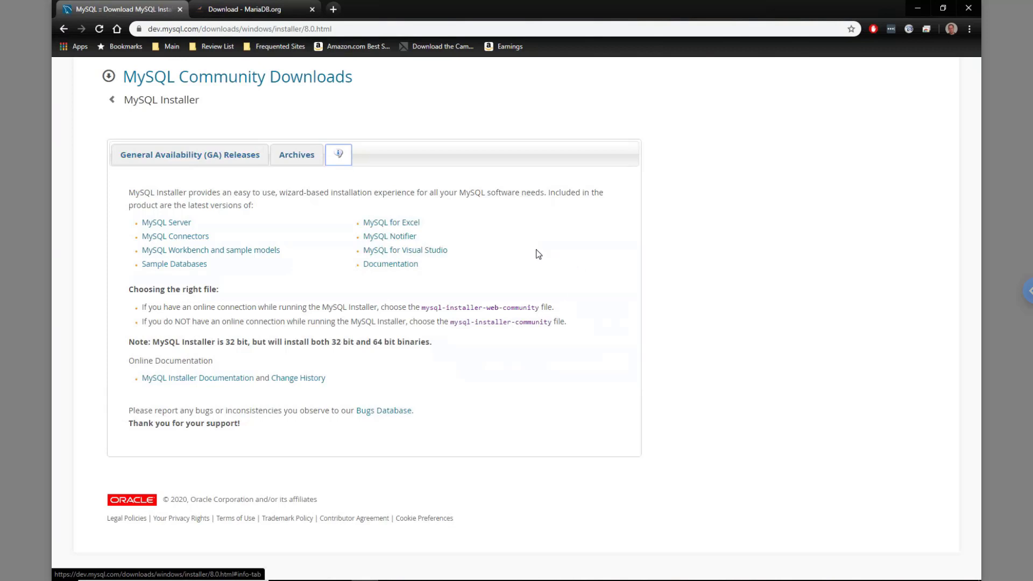
{"action": "left_click", "coordinate": [211, 156]}
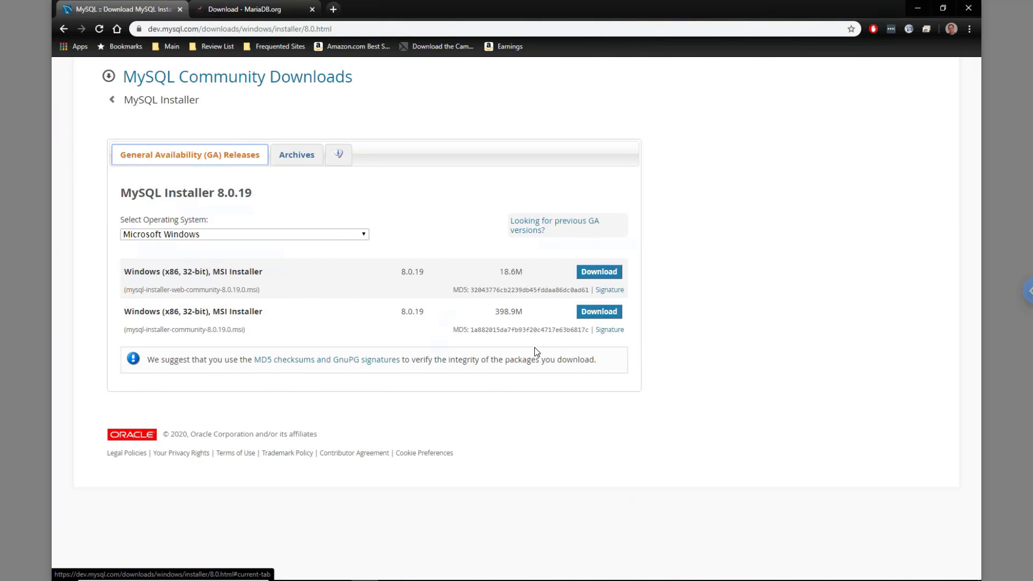
{"action": "left_click", "coordinate": [601, 313]}
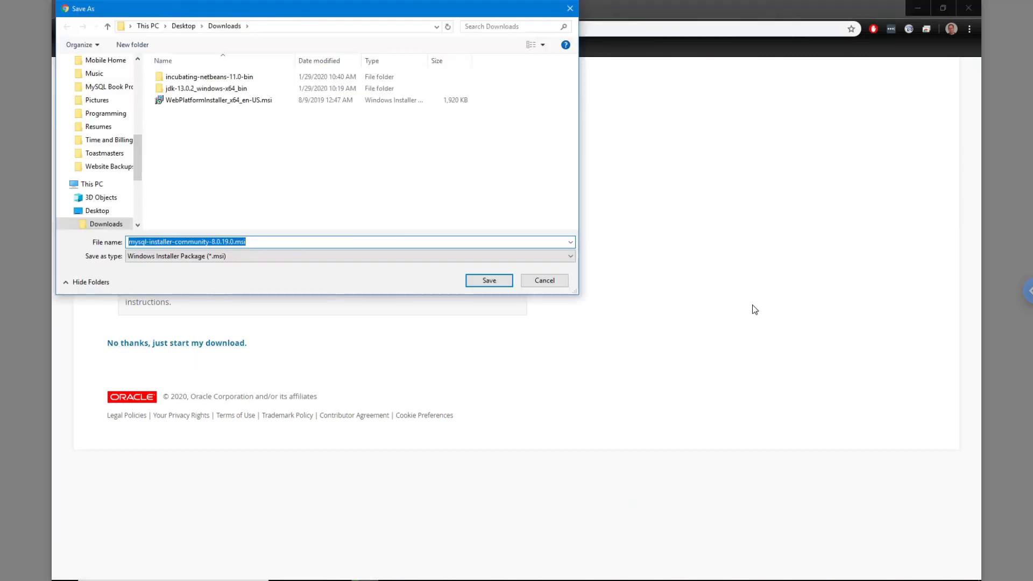
Save mysql-installer-community-8.0.19.0.msi under its default name in Downloads
{"action": "left_click", "coordinate": [487, 280]}
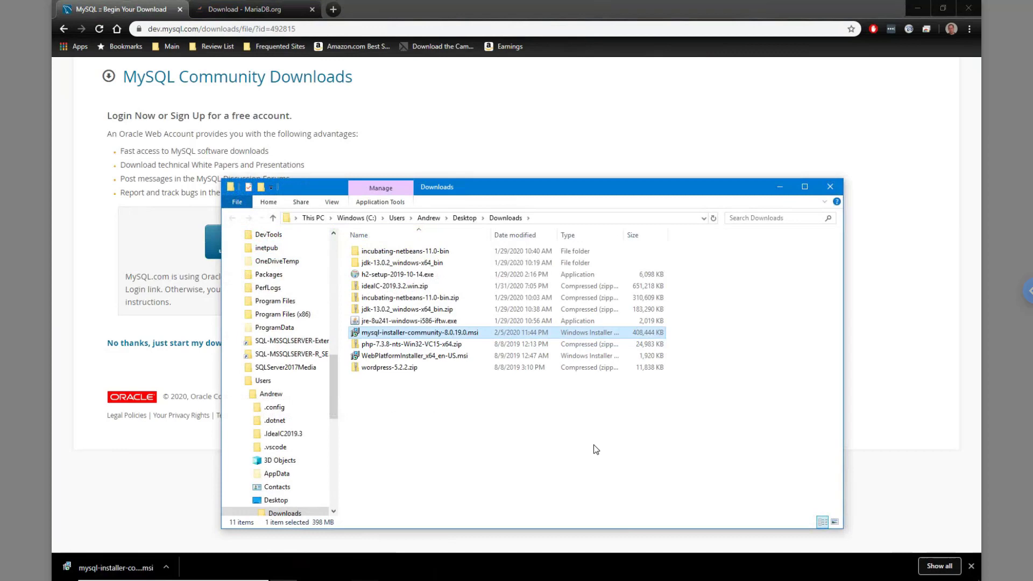
Run mysql-installer-community-8.0.19.0.msi from the Downloads folder
{"action": "double_click", "coordinate": [489, 332]}
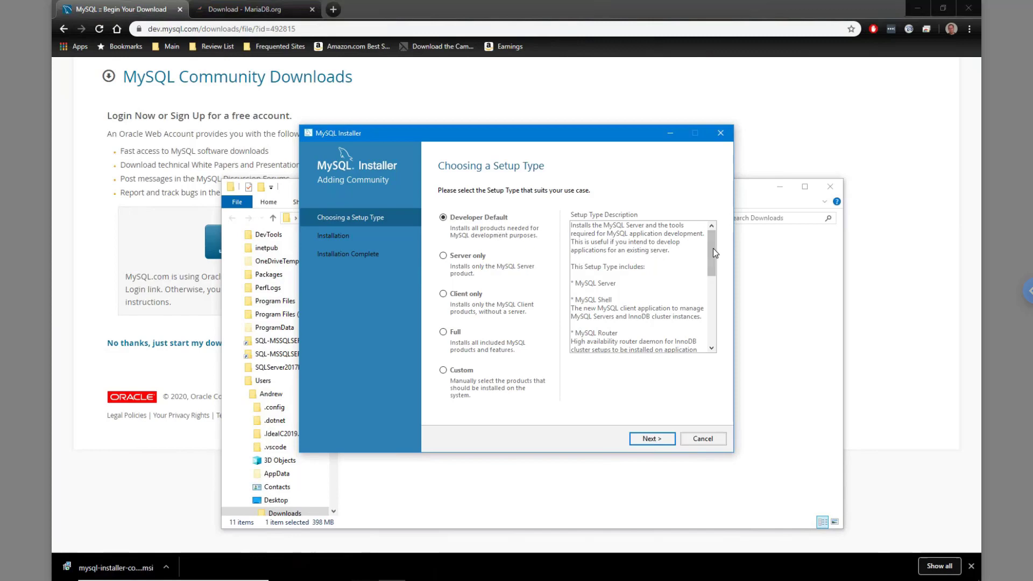
Preview the Full description, then pick the Custom setup type and continue
{"action": "left_click_drag", "start_coordinate": [715, 247], "coordinate": [715, 309]}
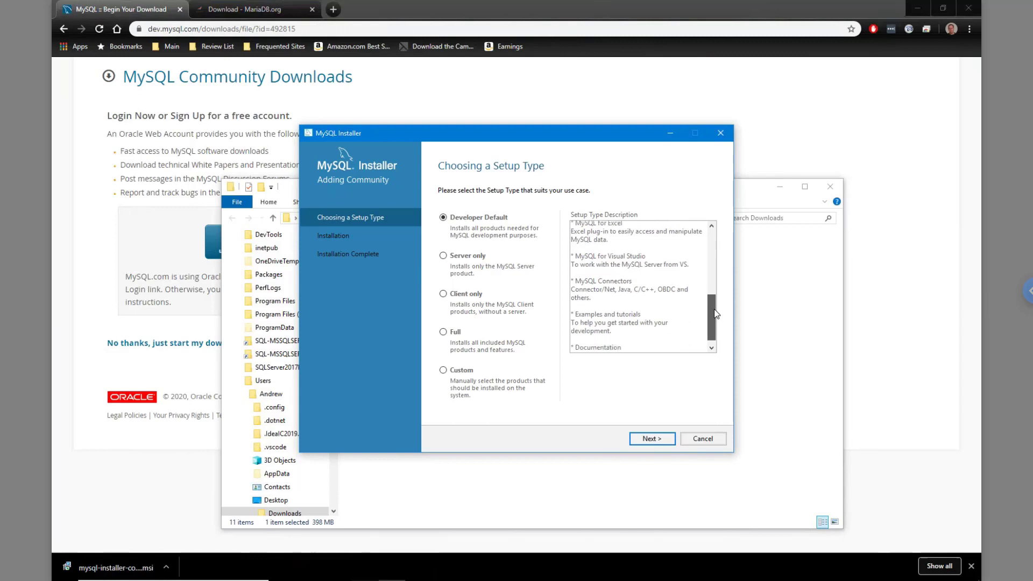
{"action": "left_click", "coordinate": [459, 340]}
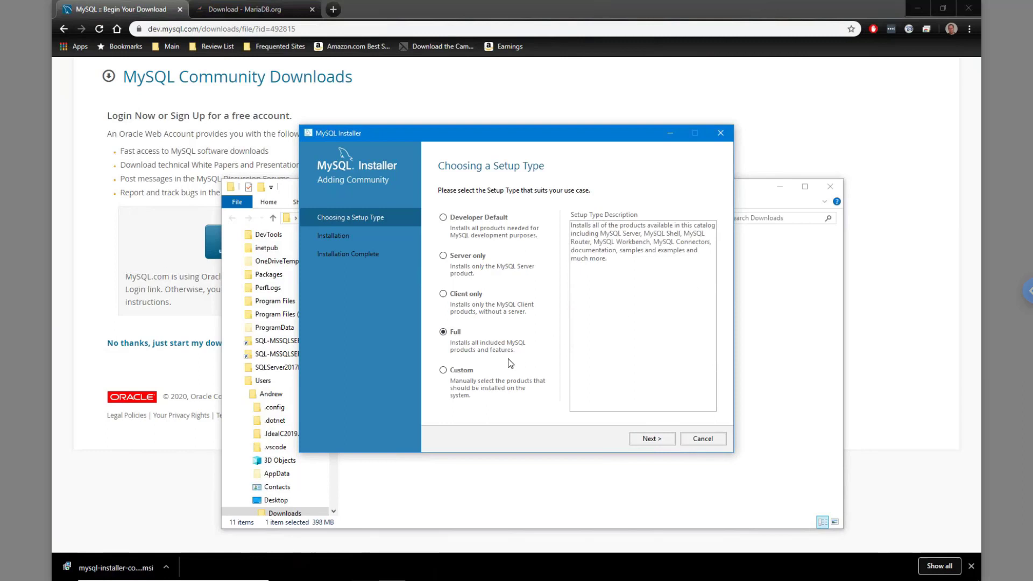
{"action": "left_click", "coordinate": [463, 371]}
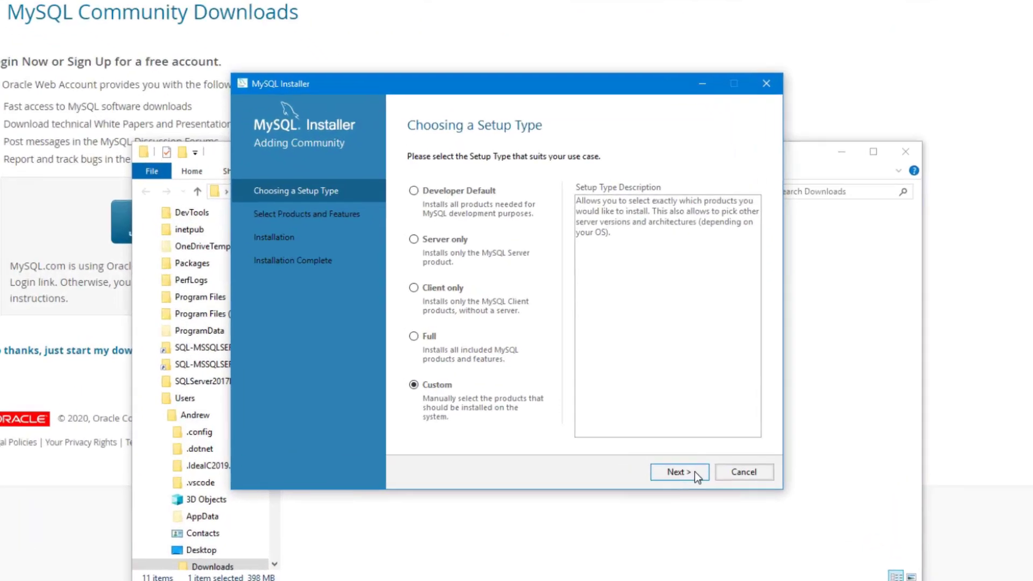
{"action": "left_click", "coordinate": [663, 438]}
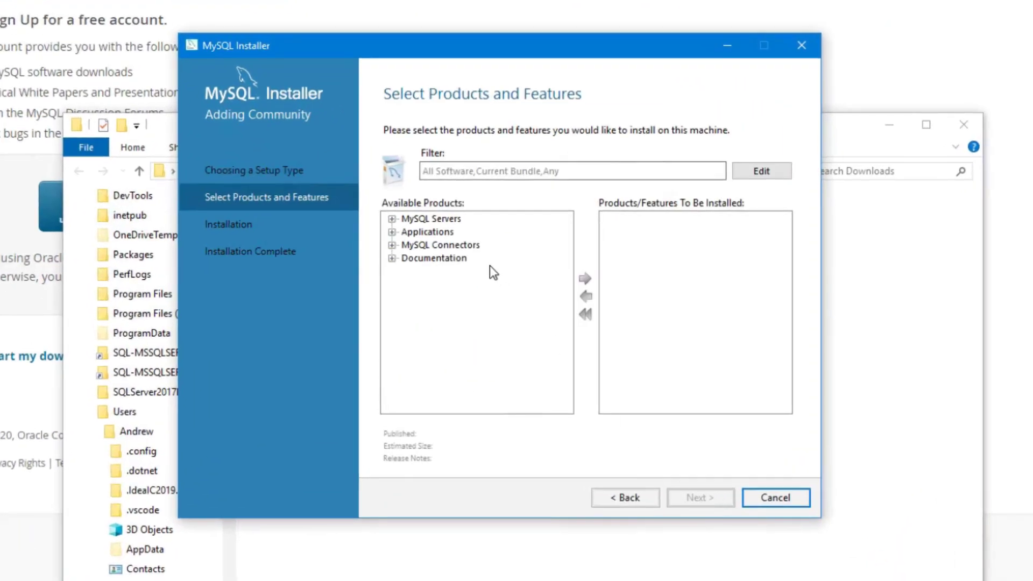
Add MySQL Server 8.0.19 - X64 to the install list
{"action": "left_click", "coordinate": [392, 220]}
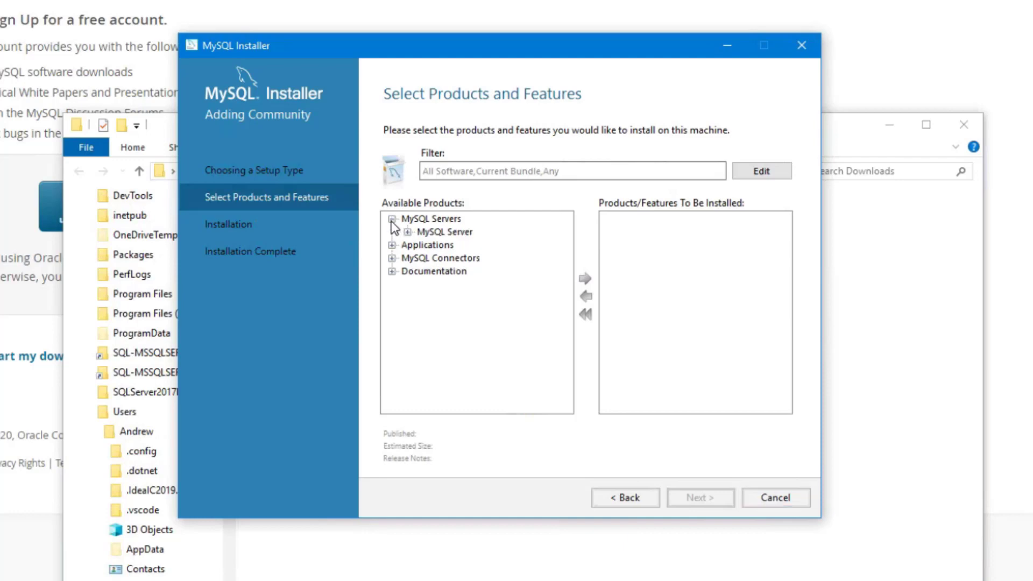
{"action": "left_click", "coordinate": [408, 232]}
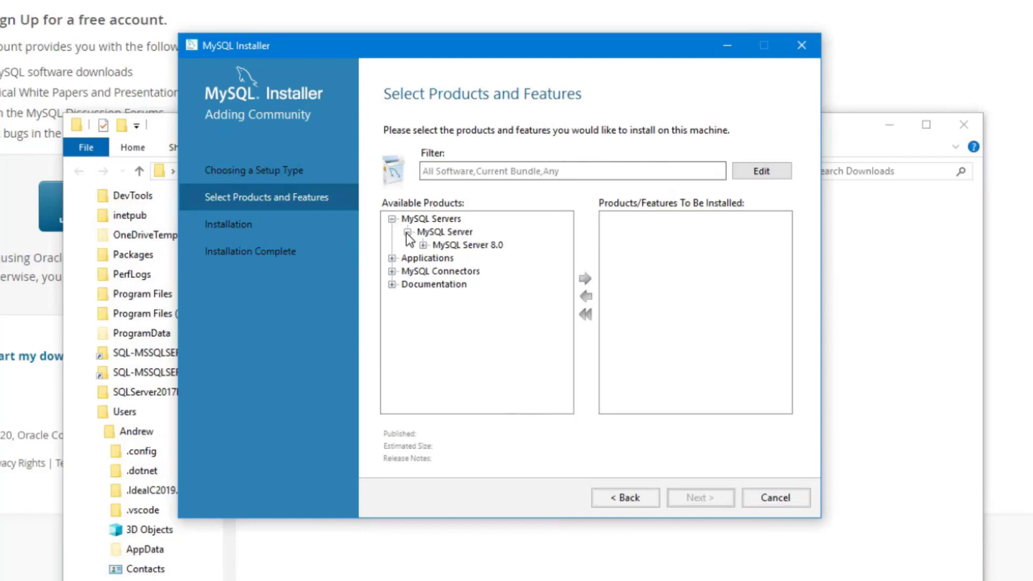
{"action": "left_click", "coordinate": [464, 246]}
{"action": "double_click", "coordinate": [464, 245]}
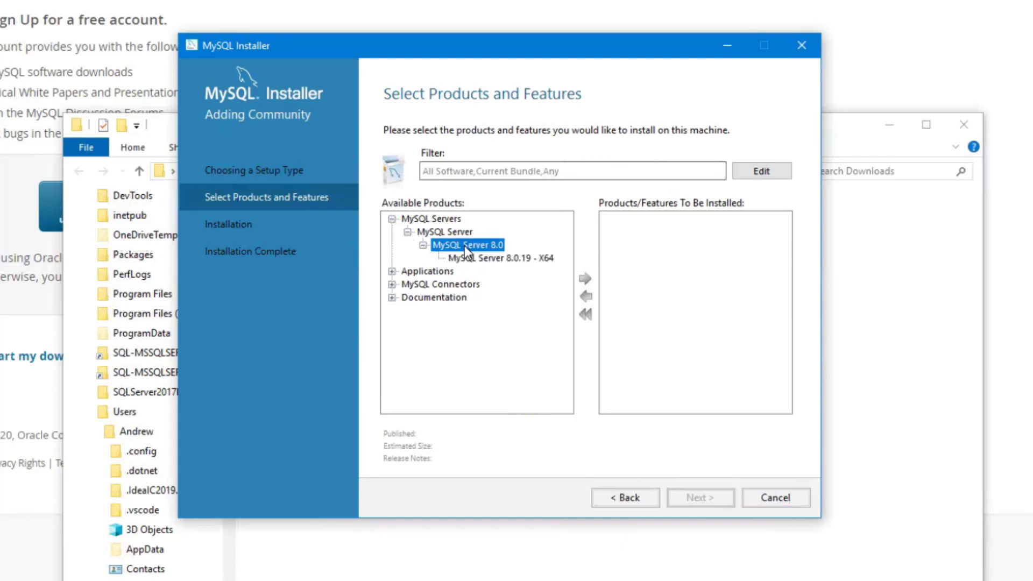
{"action": "left_click", "coordinate": [482, 258]}
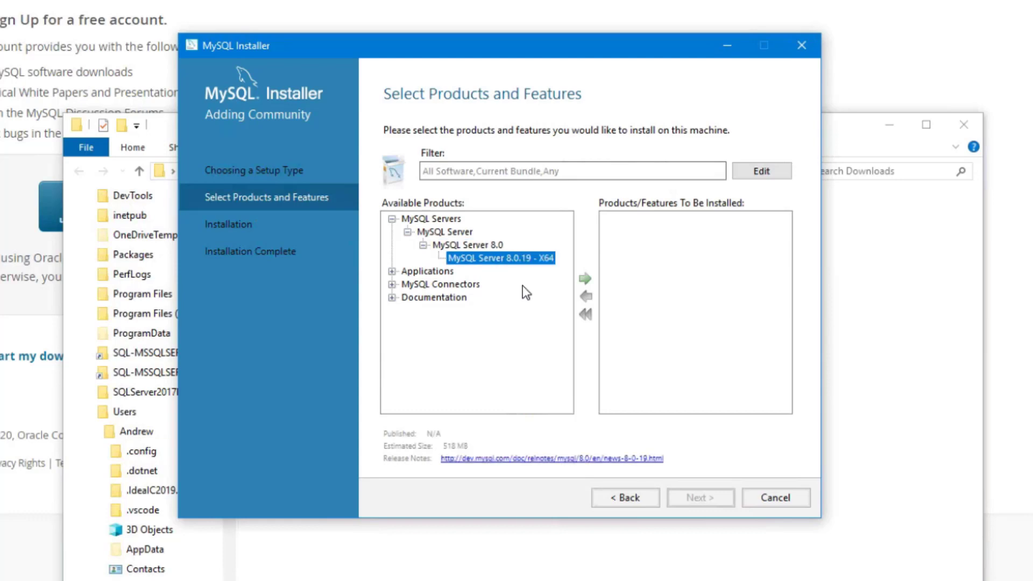
{"action": "left_click", "coordinate": [588, 279]}
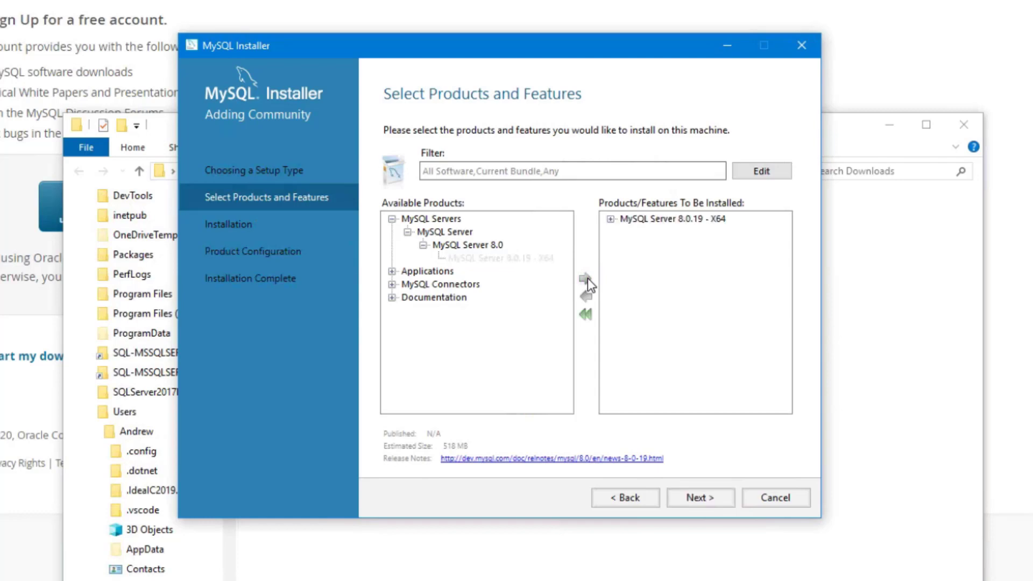
Add MySQL Workbench 8.0.19 - X64 to the install list
{"action": "left_click", "coordinate": [392, 272]}
{"action": "double_click", "coordinate": [471, 284]}
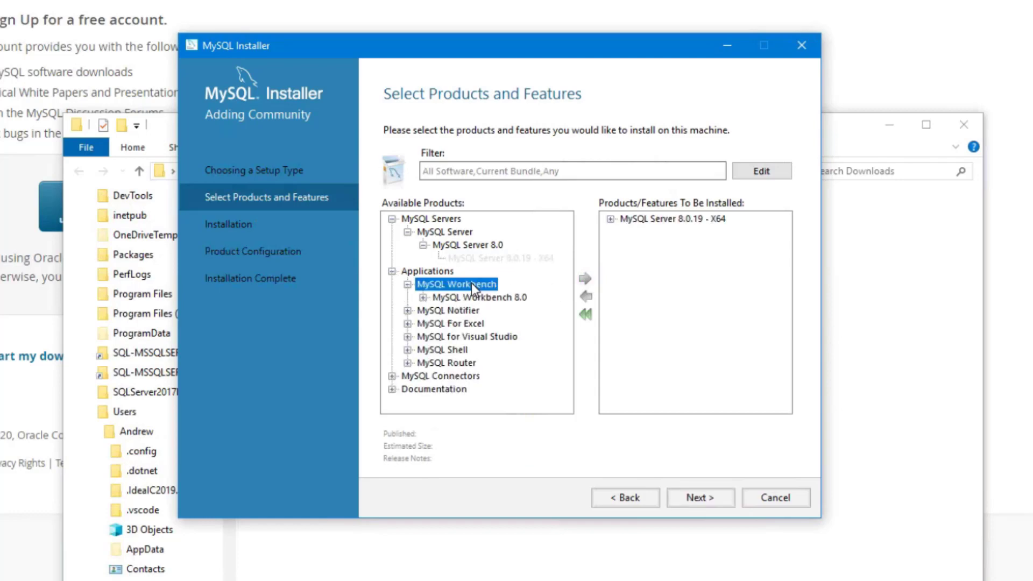
{"action": "double_click", "coordinate": [485, 297]}
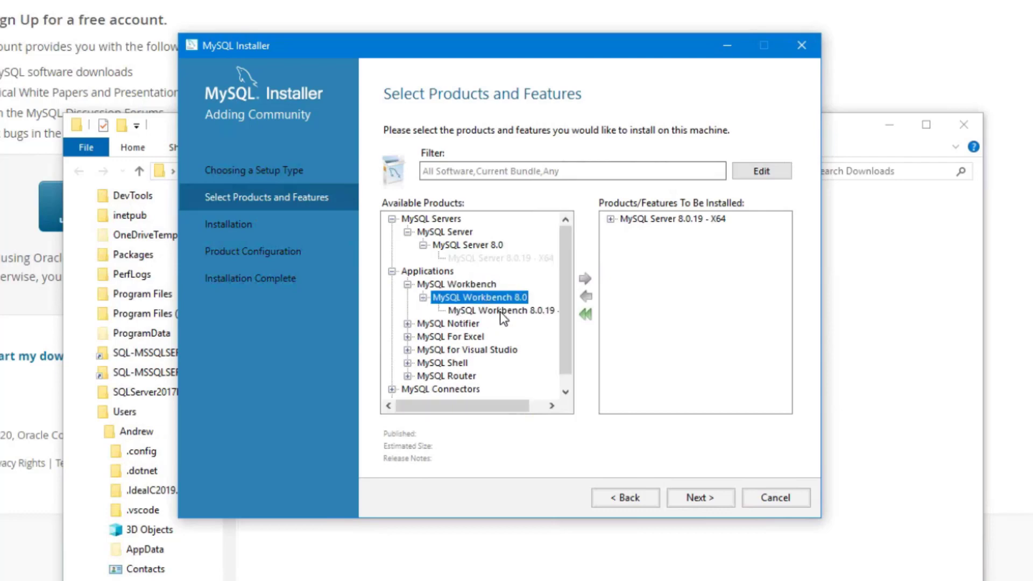
{"action": "left_click", "coordinate": [499, 311]}
{"action": "left_click", "coordinate": [586, 278]}
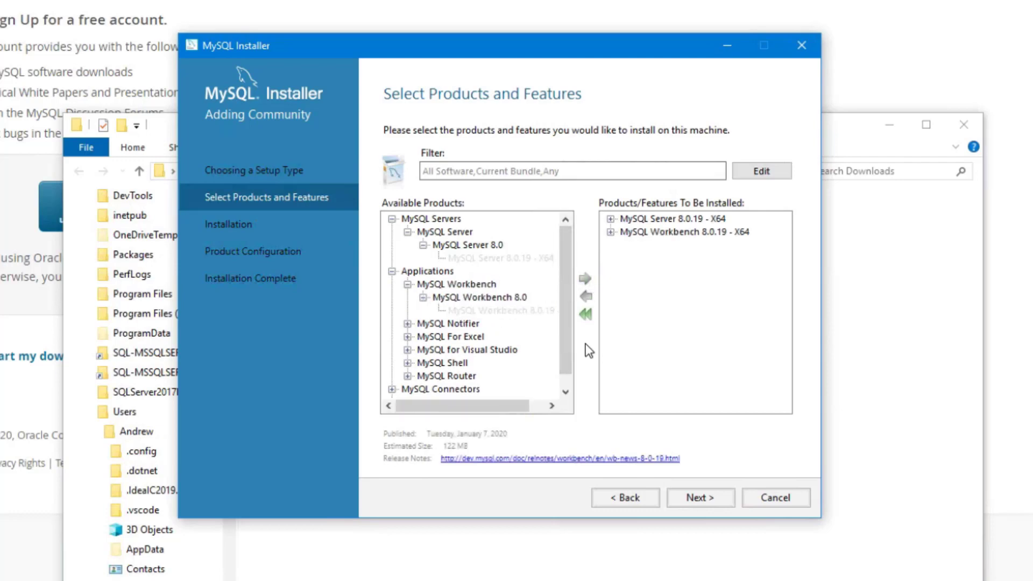
Add the MySQL for Visual Studio 1.2 release to the install list
{"action": "left_click", "coordinate": [468, 341]}
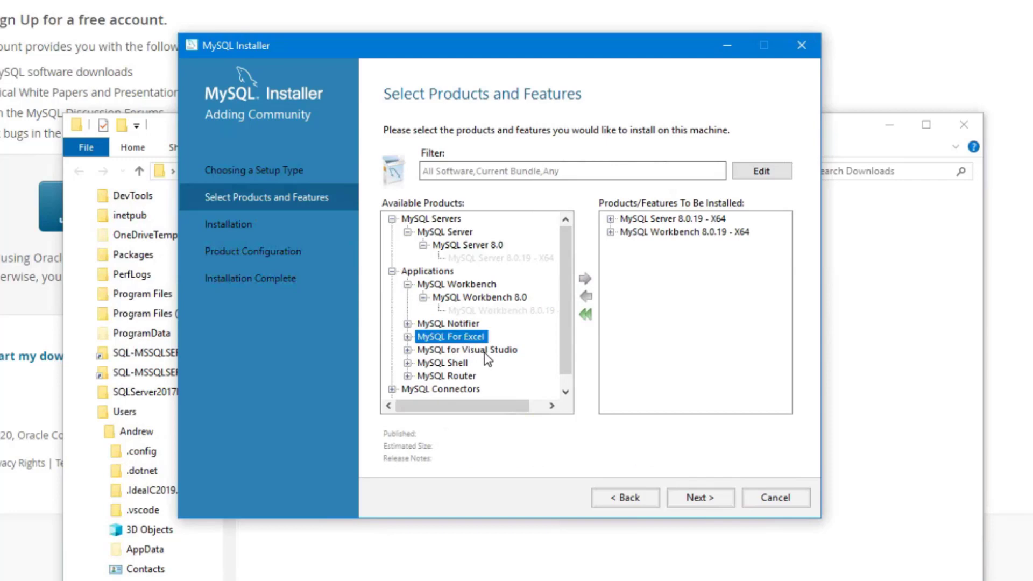
{"action": "left_click", "coordinate": [485, 352]}
{"action": "double_click", "coordinate": [485, 353]}
{"action": "double_click", "coordinate": [504, 366]}
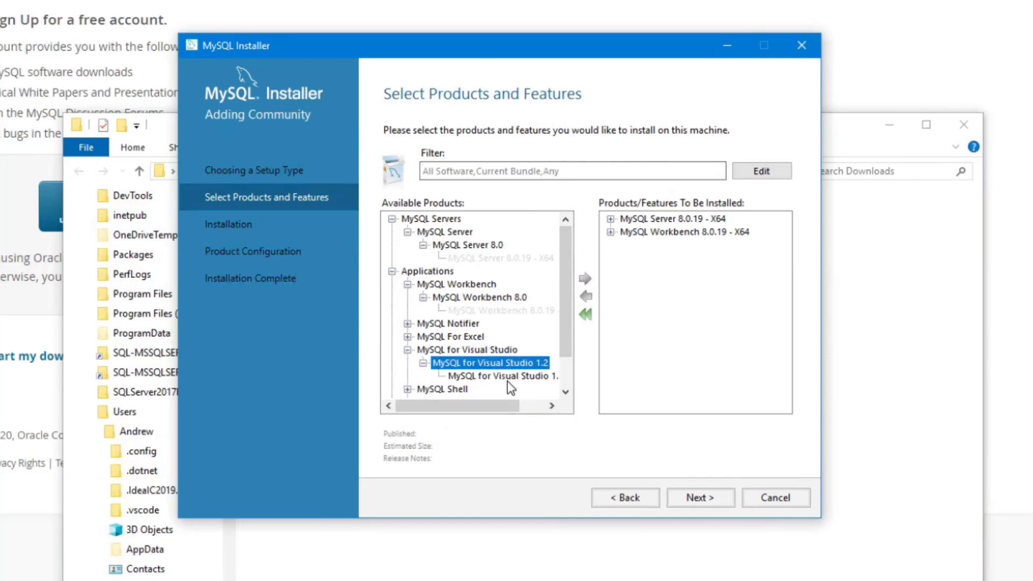
{"action": "left_click", "coordinate": [508, 376]}
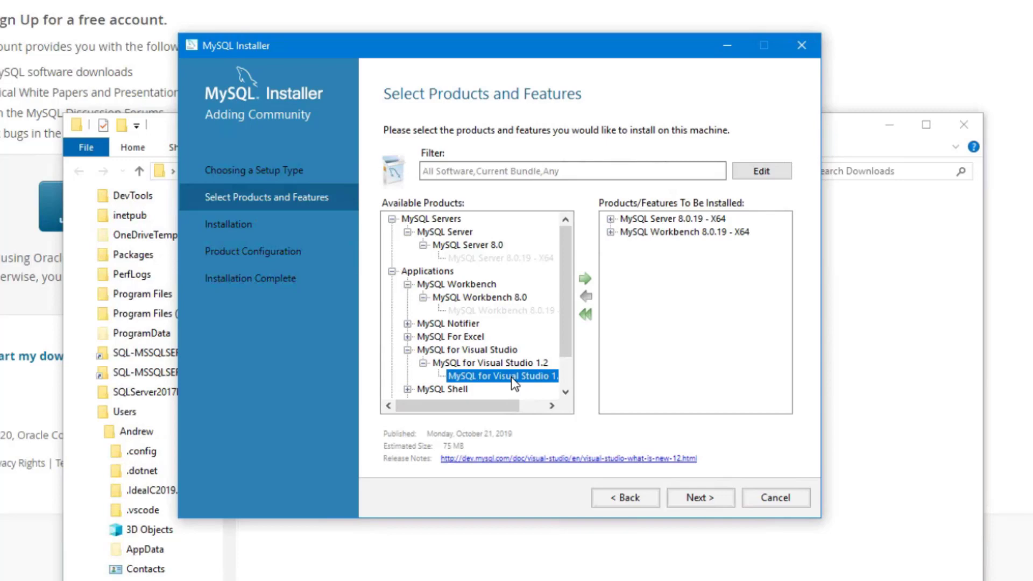
{"action": "left_click", "coordinate": [585, 279]}
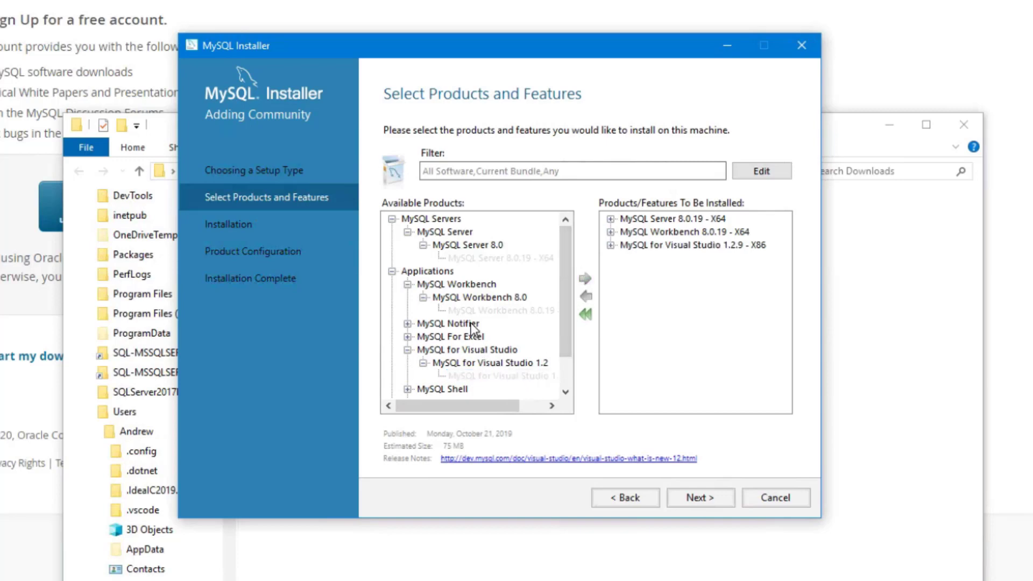
Add Connector/NET 8.0.19 from MySQL Connectors to the install list
{"action": "scroll", "coordinate": [476, 344], "scroll_direction": "down", "scroll_amount": 1}
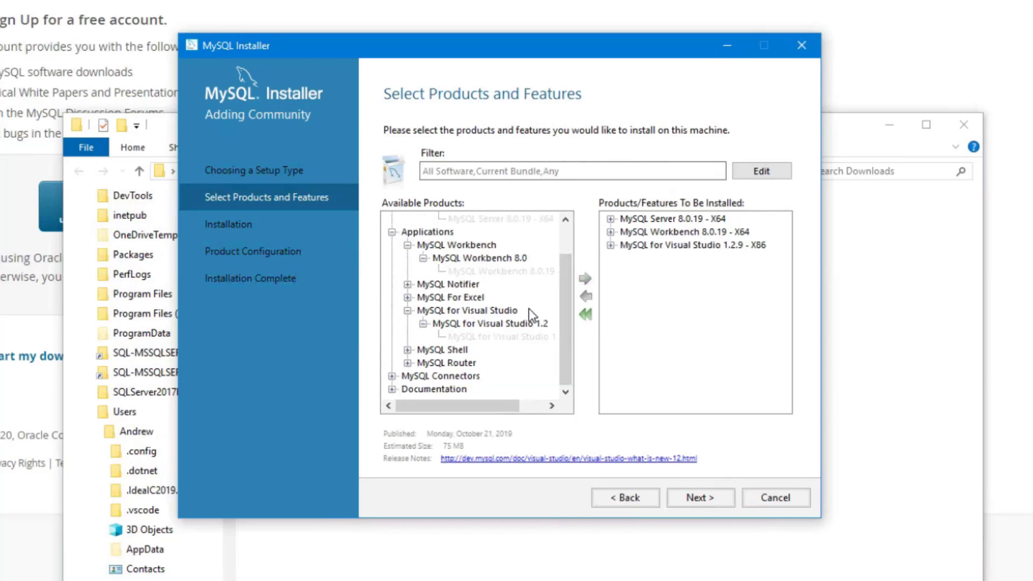
{"action": "left_click", "coordinate": [391, 376]}
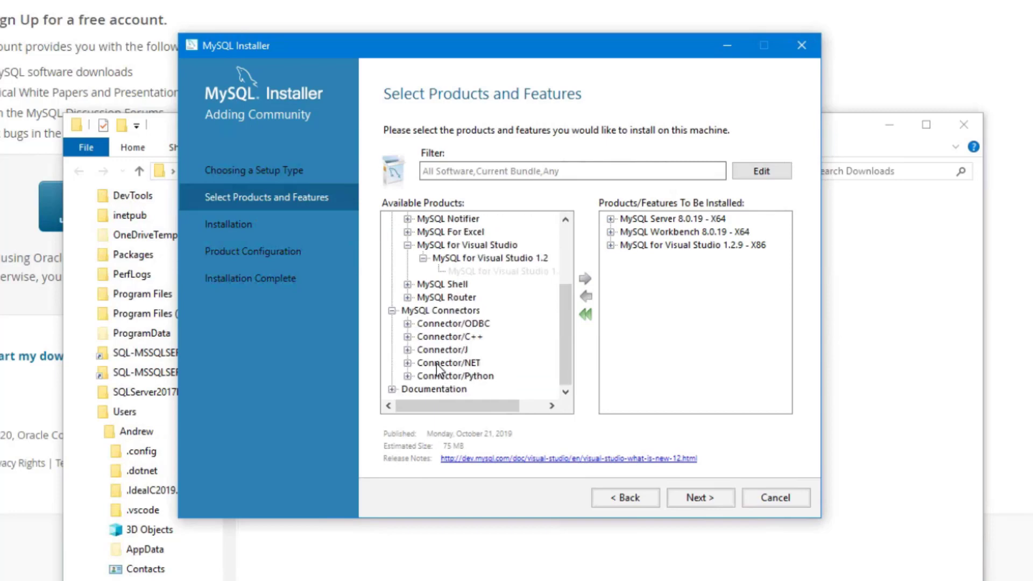
{"action": "double_click", "coordinate": [438, 364]}
{"action": "double_click", "coordinate": [460, 377]}
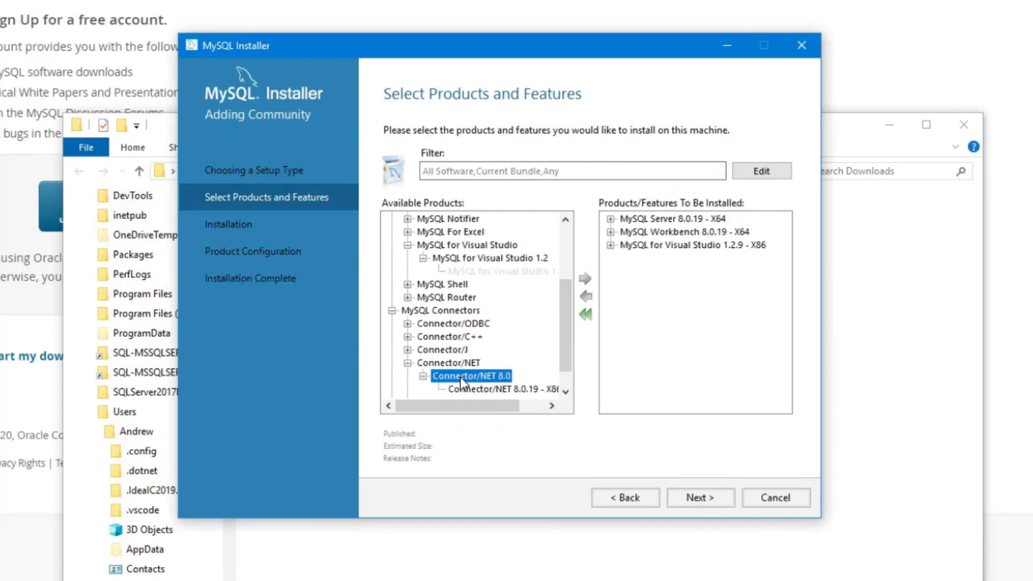
{"action": "left_click", "coordinate": [496, 364]}
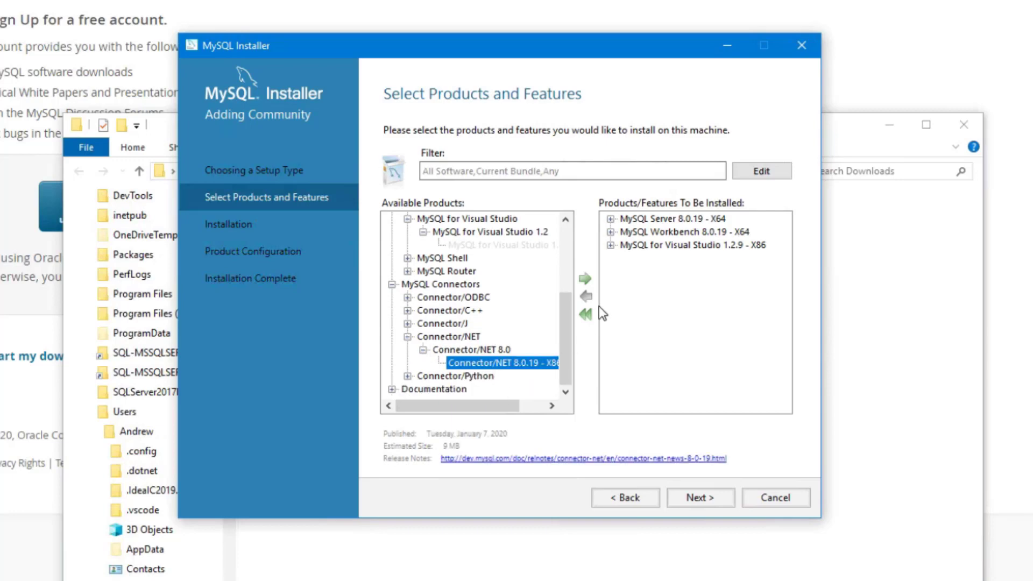
{"action": "left_click", "coordinate": [584, 279]}
Add MySQL Documentation 8.0.19 to the install list
{"action": "double_click", "coordinate": [418, 387]}
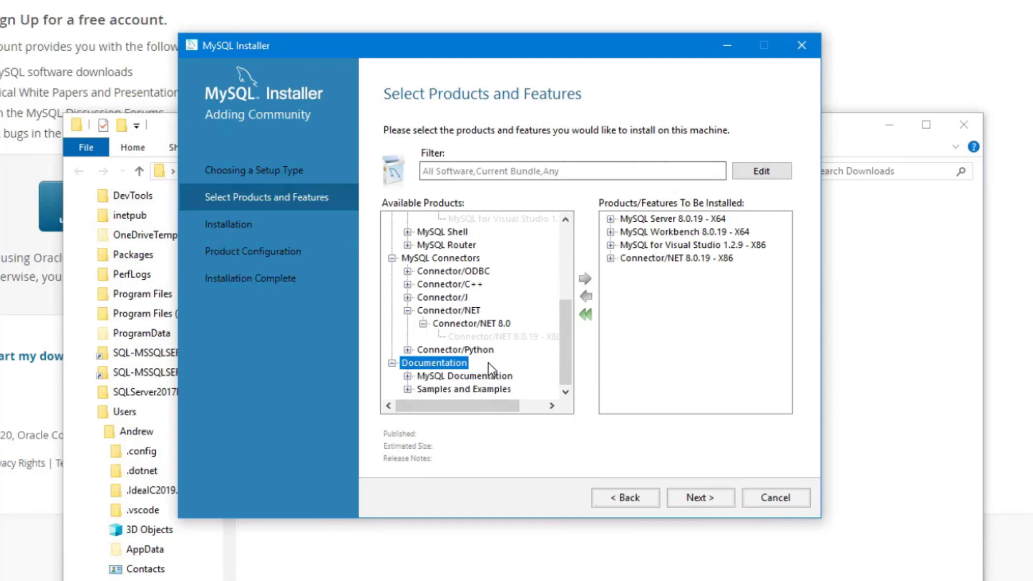
{"action": "double_click", "coordinate": [467, 376]}
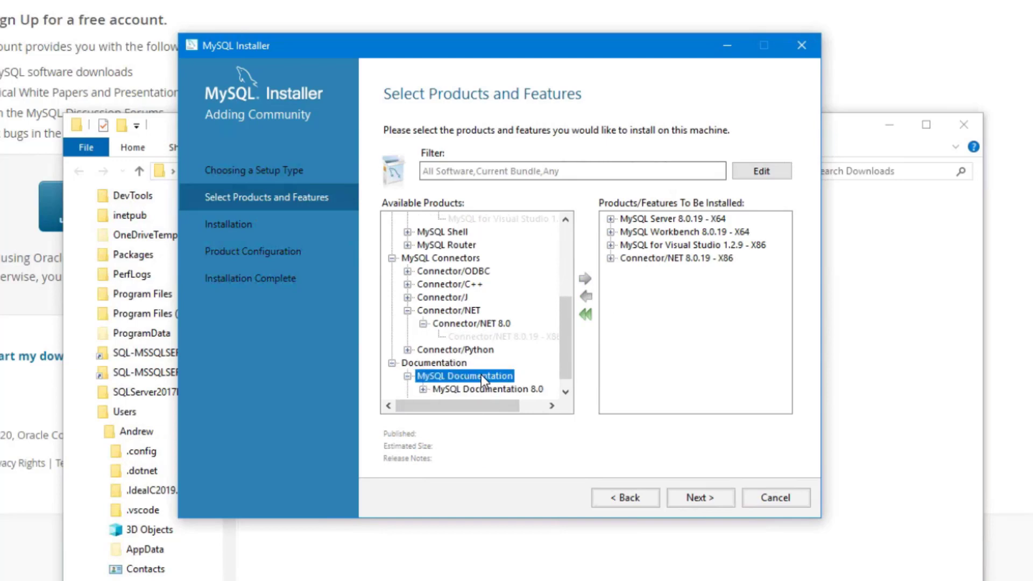
{"action": "double_click", "coordinate": [486, 376]}
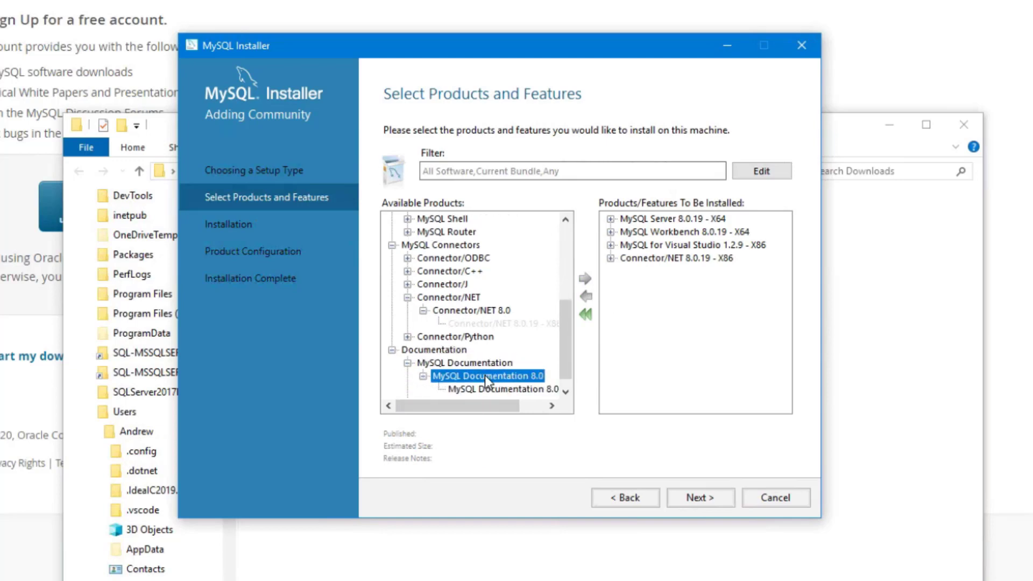
{"action": "left_click", "coordinate": [490, 389]}
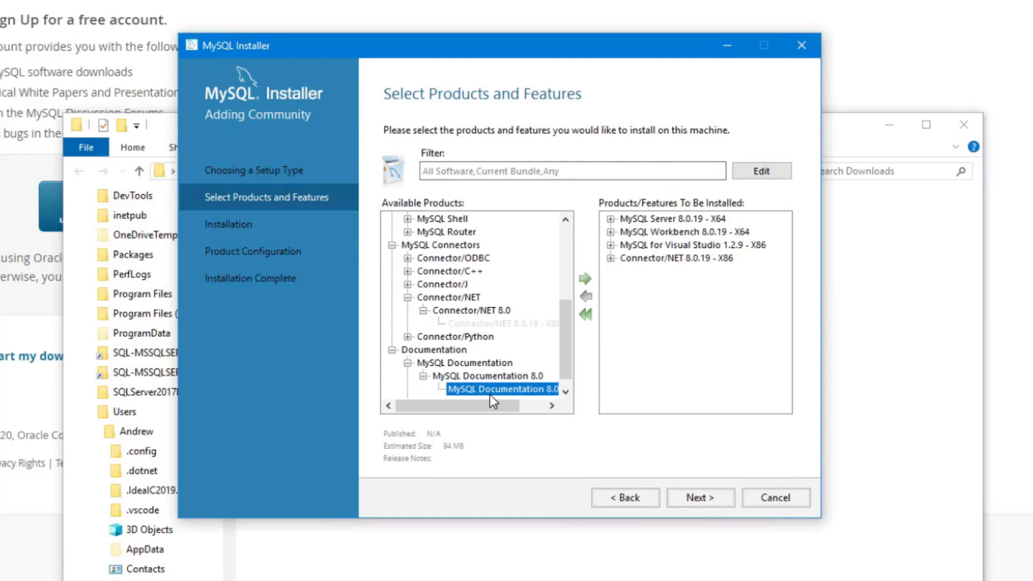
{"action": "left_click", "coordinate": [585, 278]}
Add Samples and Examples 8.0.19 to the install list
{"action": "scroll", "coordinate": [525, 363], "scroll_direction": "down", "scroll_amount": 1}
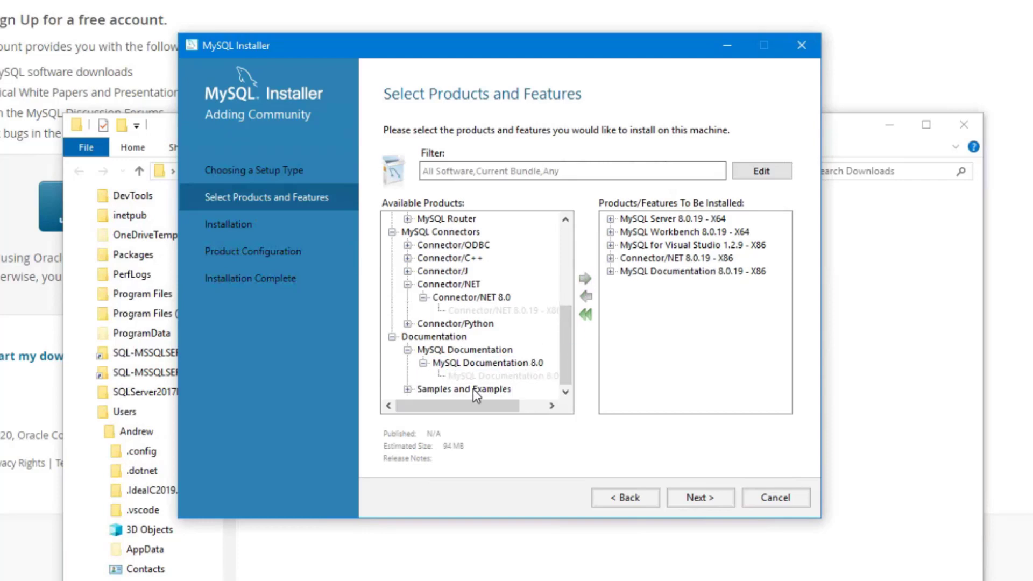
{"action": "double_click", "coordinate": [473, 389]}
{"action": "double_click", "coordinate": [484, 393]}
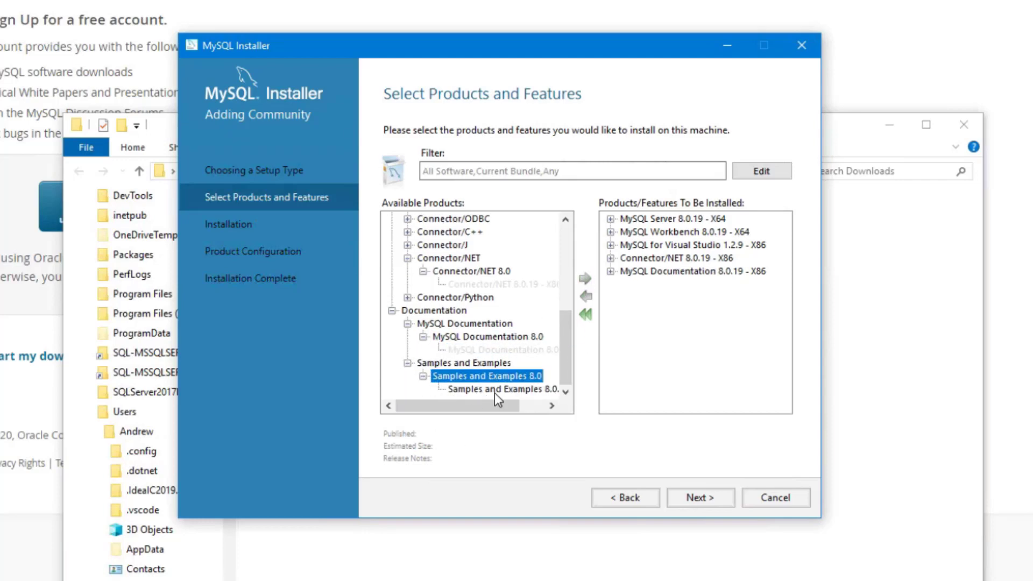
{"action": "left_click", "coordinate": [495, 390]}
{"action": "left_click", "coordinate": [585, 279]}
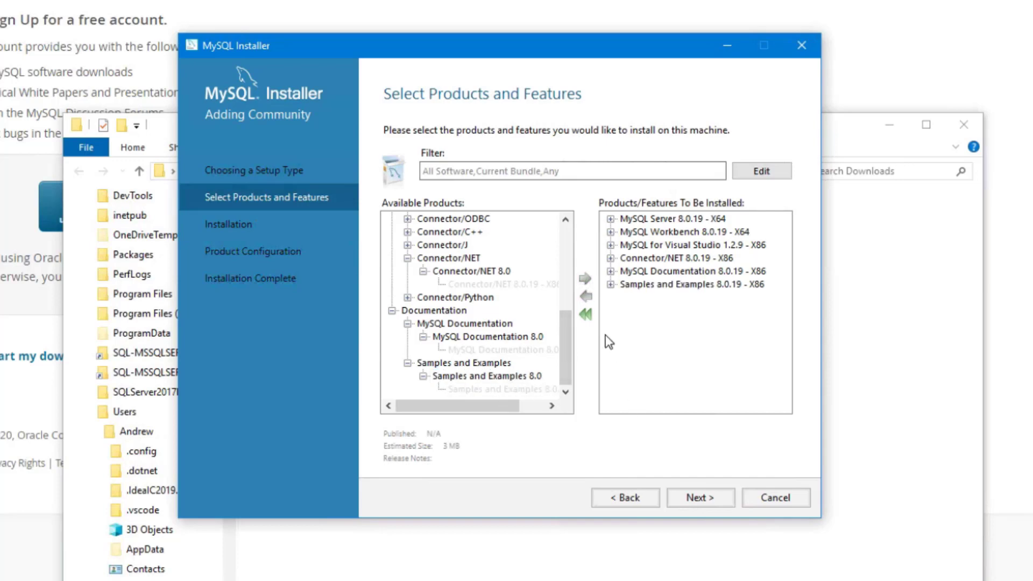
Execute installation of the six selected products, then continue to Product Configuration
{"action": "left_click", "coordinate": [699, 498]}
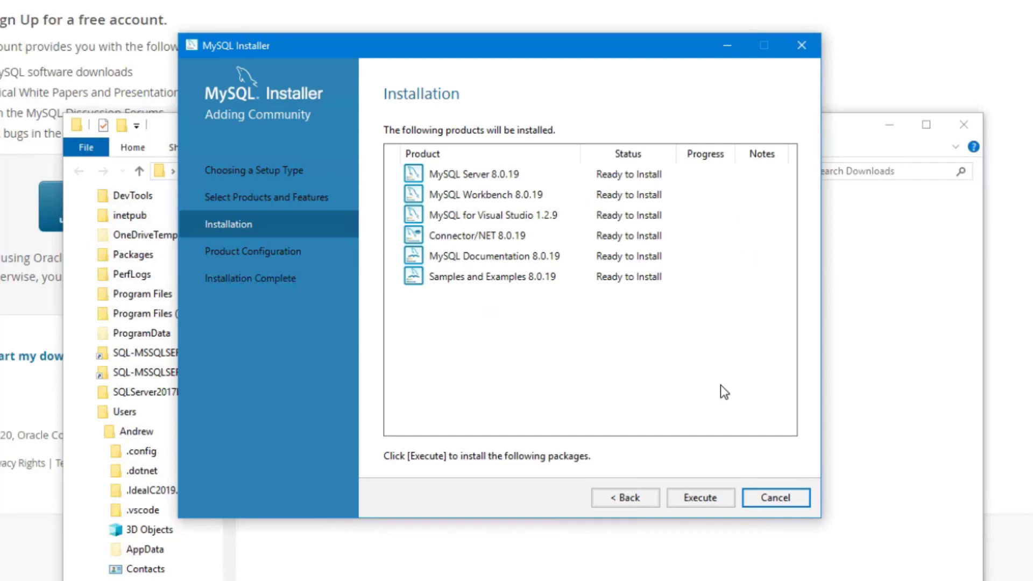
{"action": "left_click", "coordinate": [710, 499]}
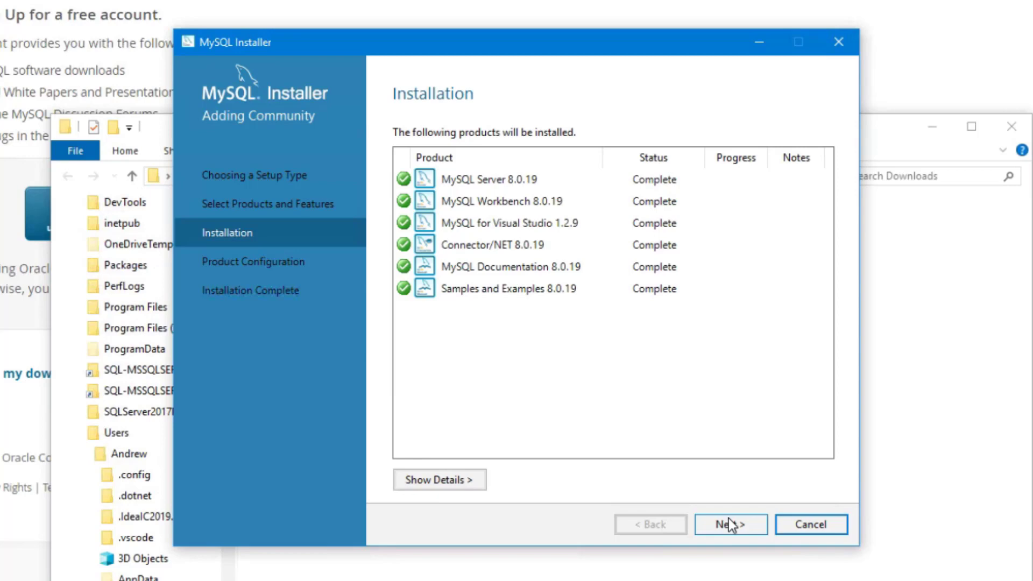
{"action": "left_click", "coordinate": [752, 531]}
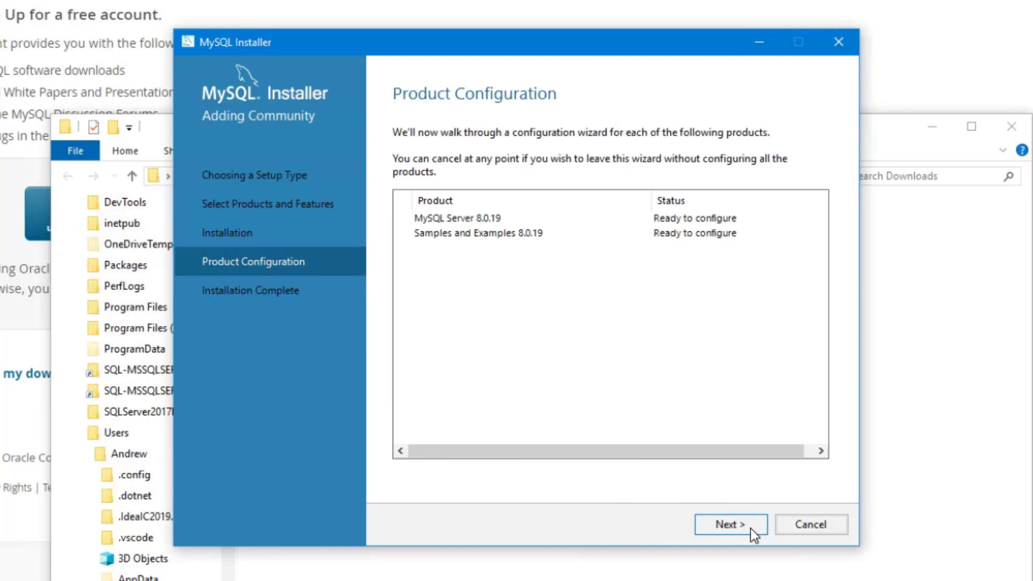
Set up MySQL Server as standalone, Development Computer, default networking, strong password encryption
{"action": "left_click", "coordinate": [751, 528]}
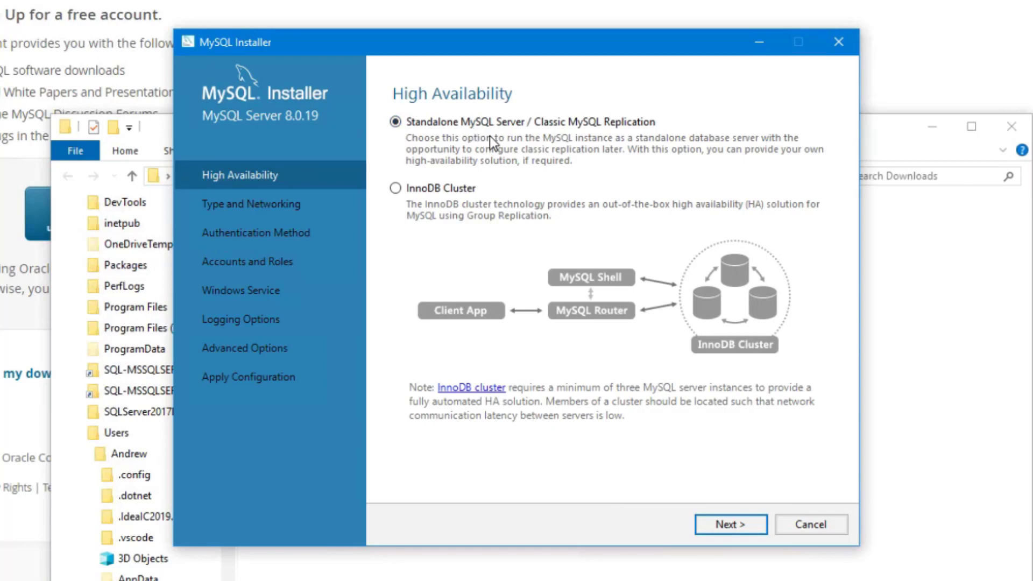
{"action": "left_click", "coordinate": [730, 525]}
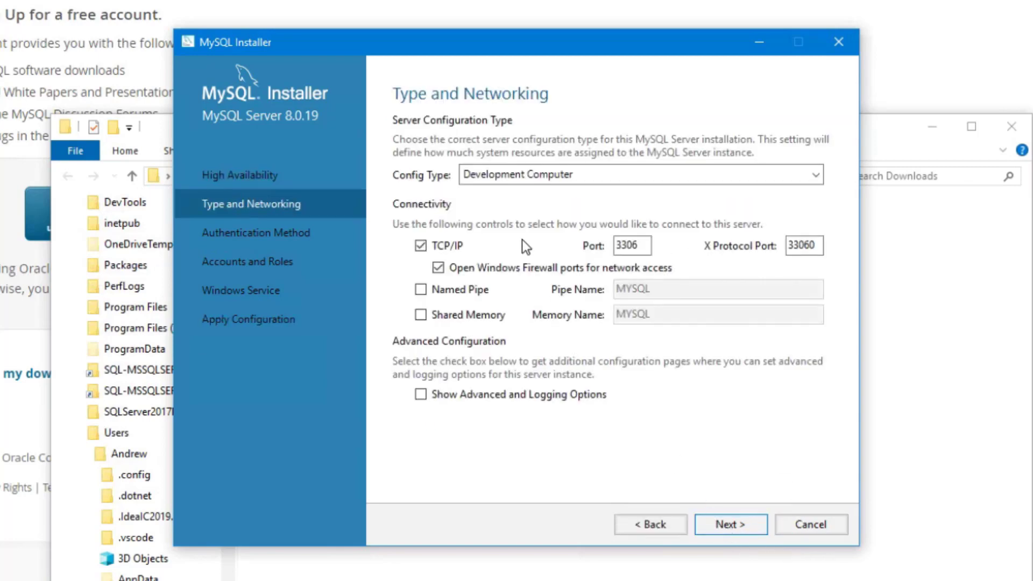
{"action": "left_click", "coordinate": [567, 173]}
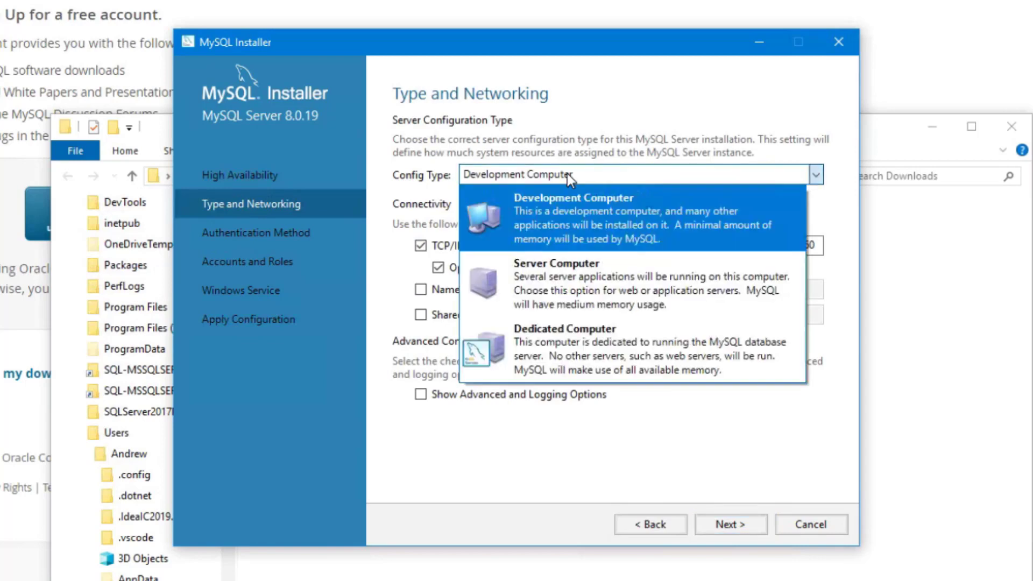
{"action": "left_click", "coordinate": [567, 174]}
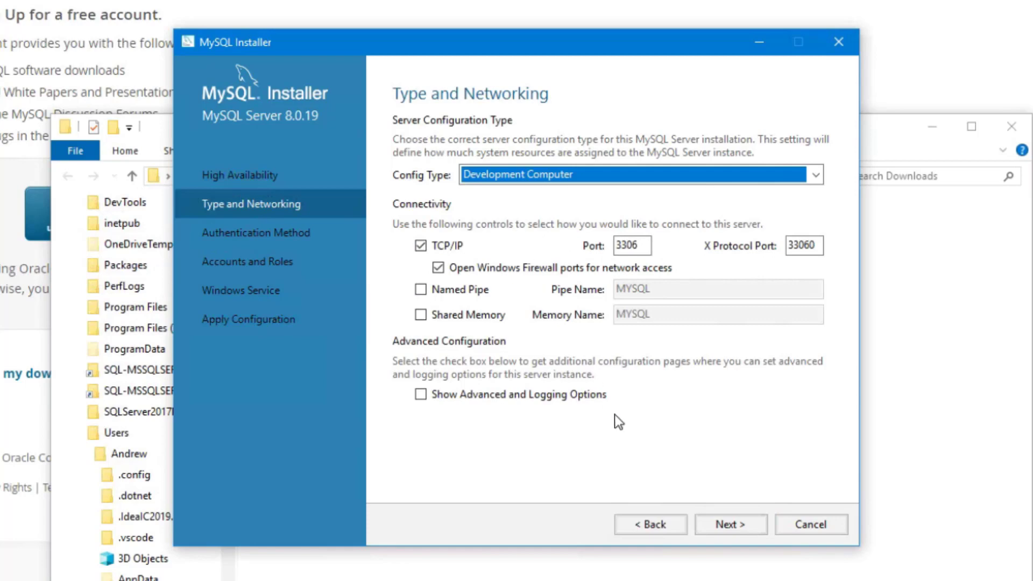
{"action": "left_click", "coordinate": [734, 525]}
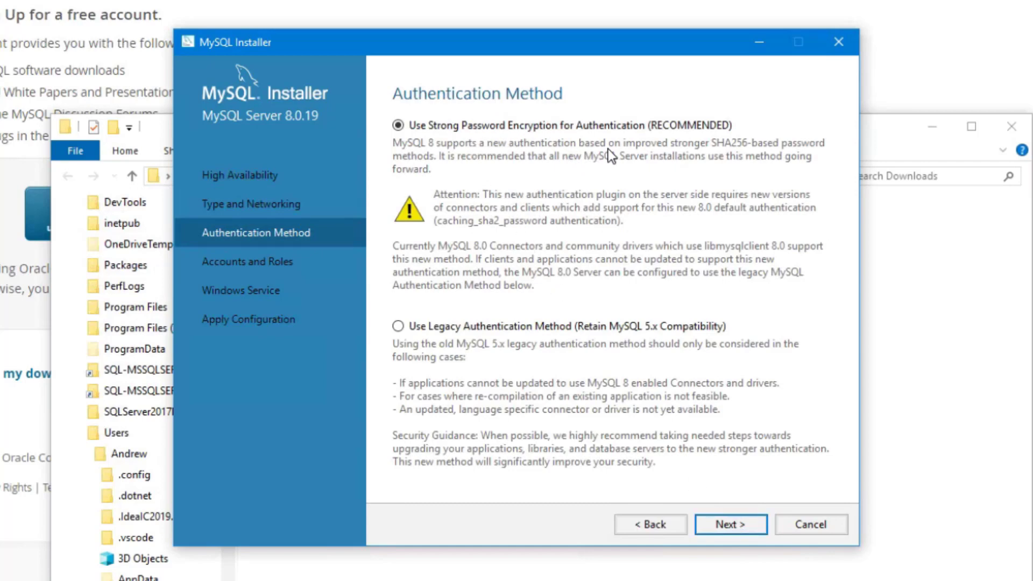
{"action": "left_click", "coordinate": [738, 519]}
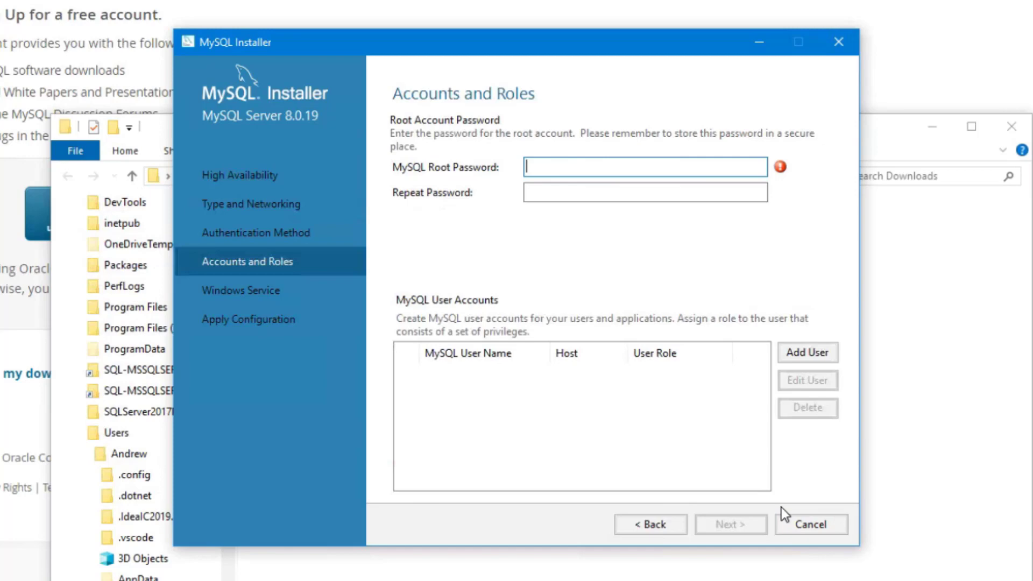
Enter and confirm the root account password
{"action": "type", "text": "•••••••"}
{"action": "key", "text": "Tab"}
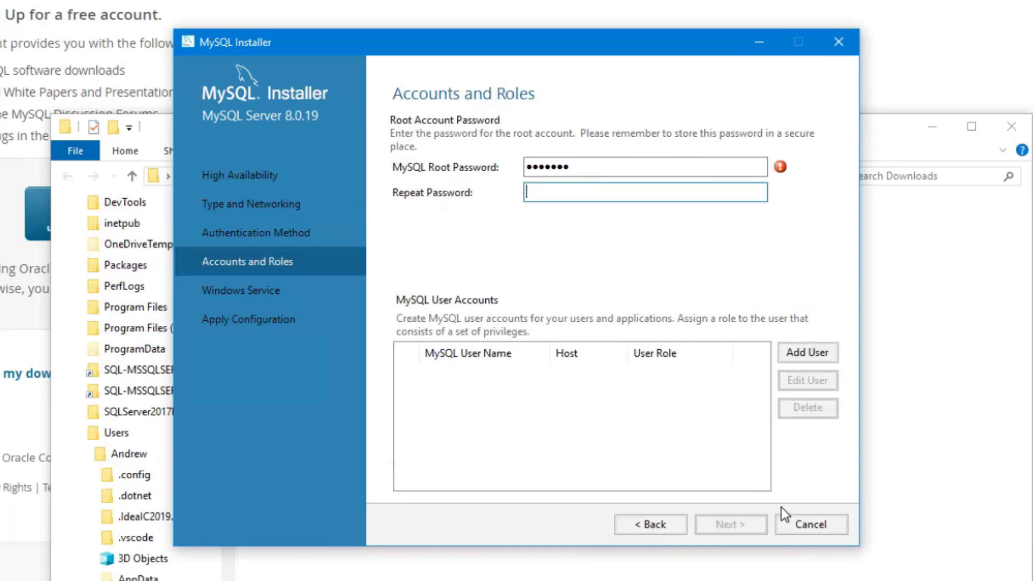
{"action": "type", "text": "•••••••"}
{"action": "key", "text": "Tab"}
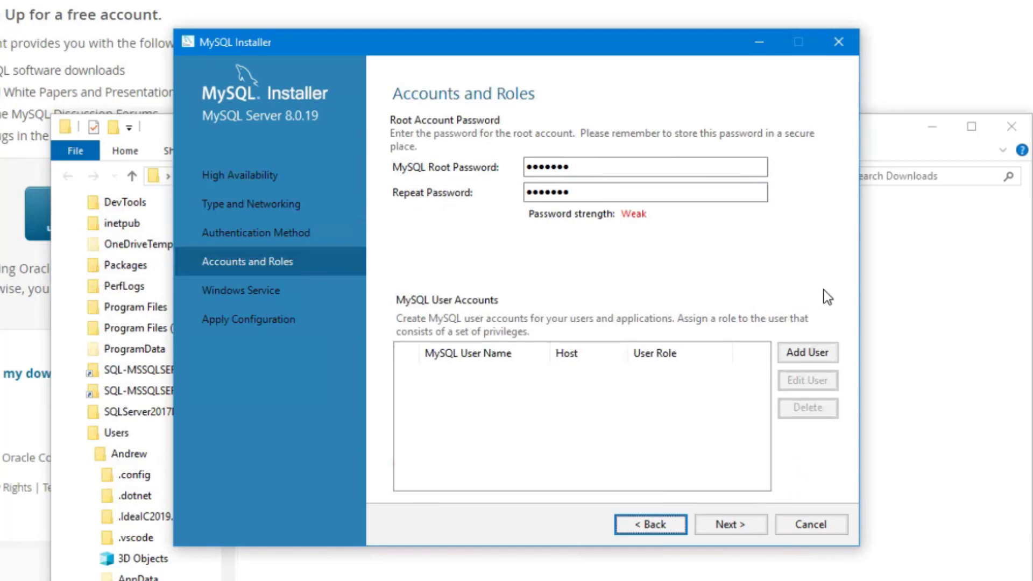
Add a DB Admin user account, typing its user name and password twice
{"action": "left_click", "coordinate": [819, 353]}
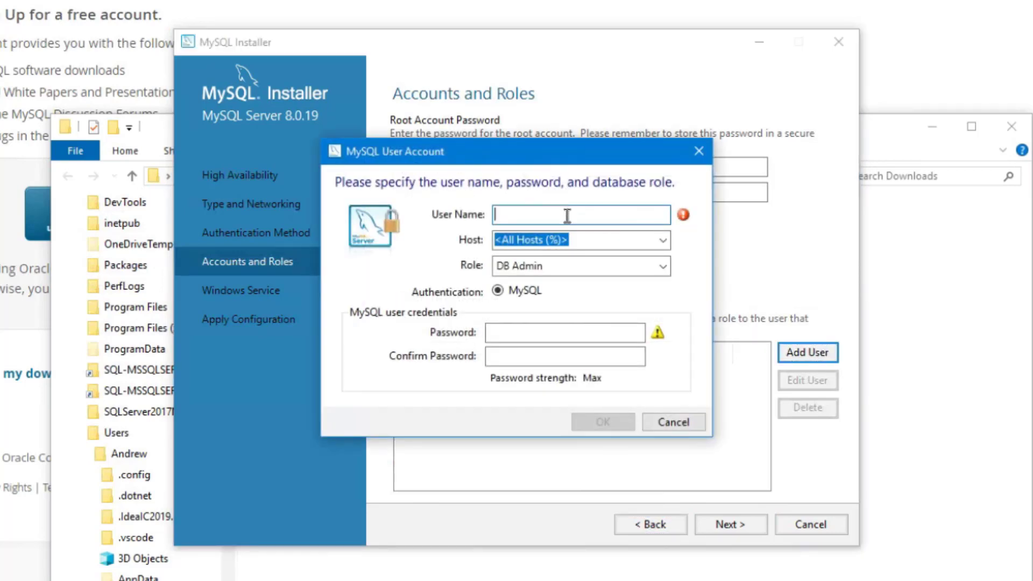
{"action": "type", "text": "Andrwe"}
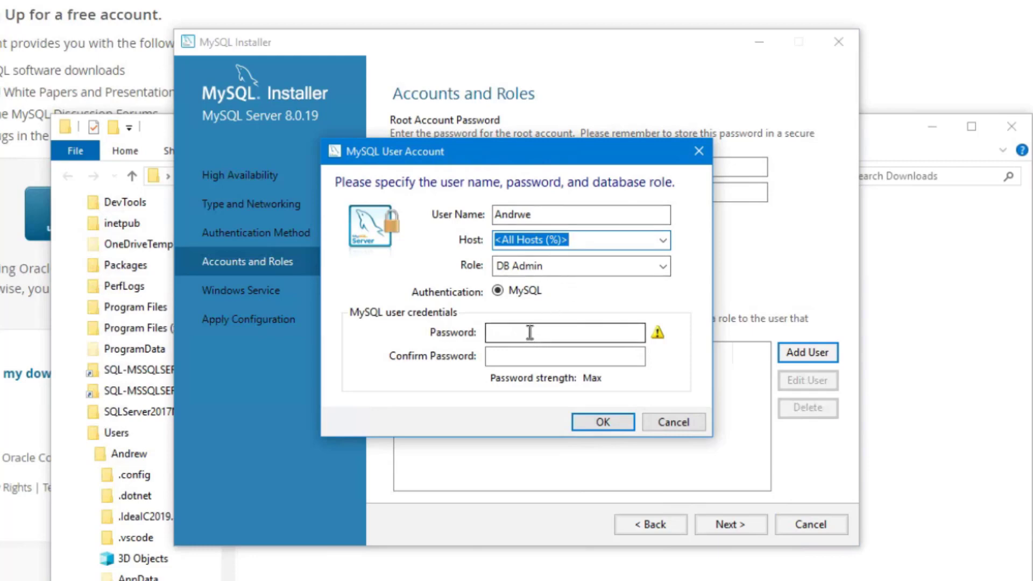
{"action": "left_click", "coordinate": [559, 333]}
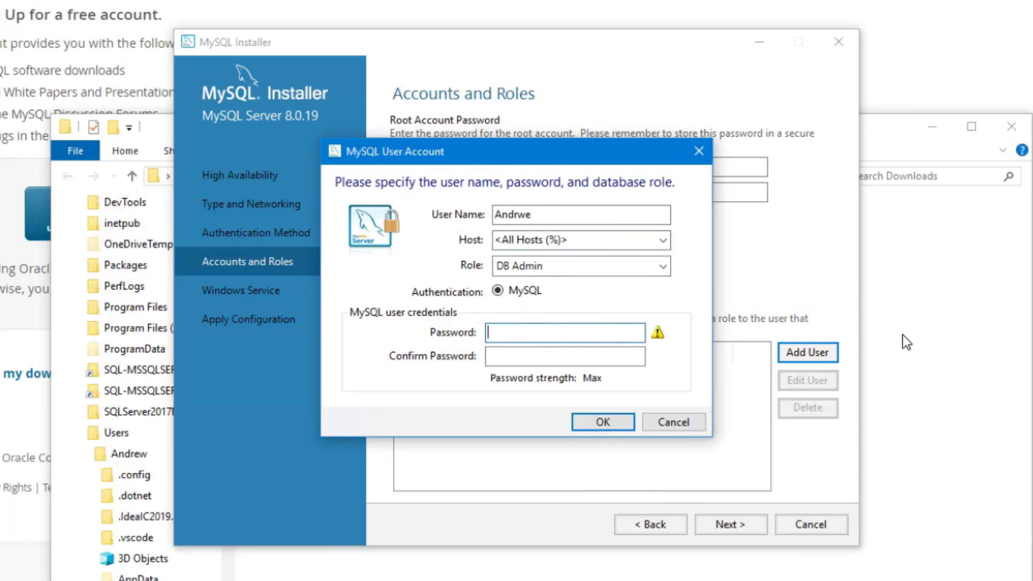
{"action": "type", "text": "•••••••"}
{"action": "key", "text": "Tab"}
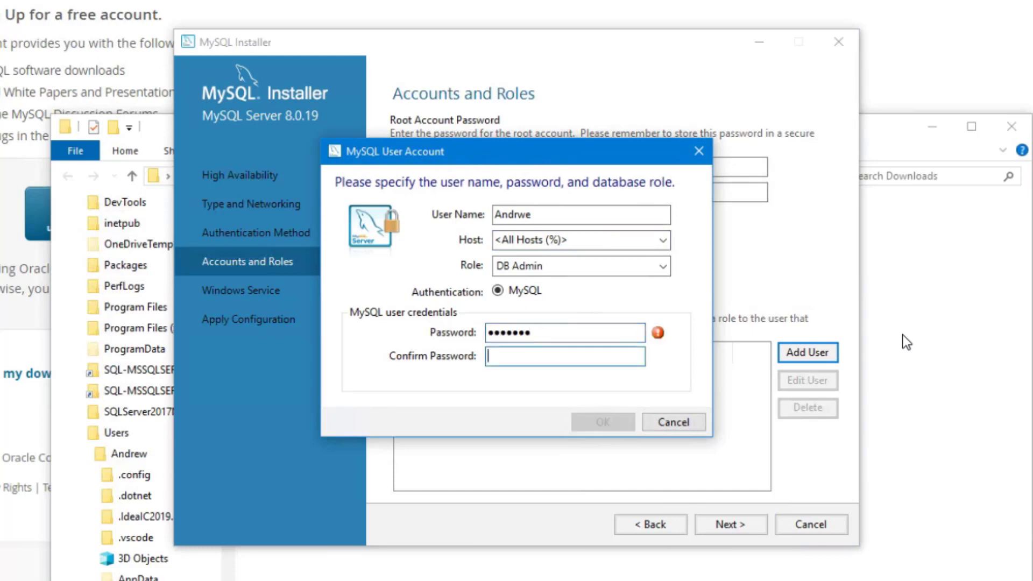
{"action": "type", "text": "•••••••"}
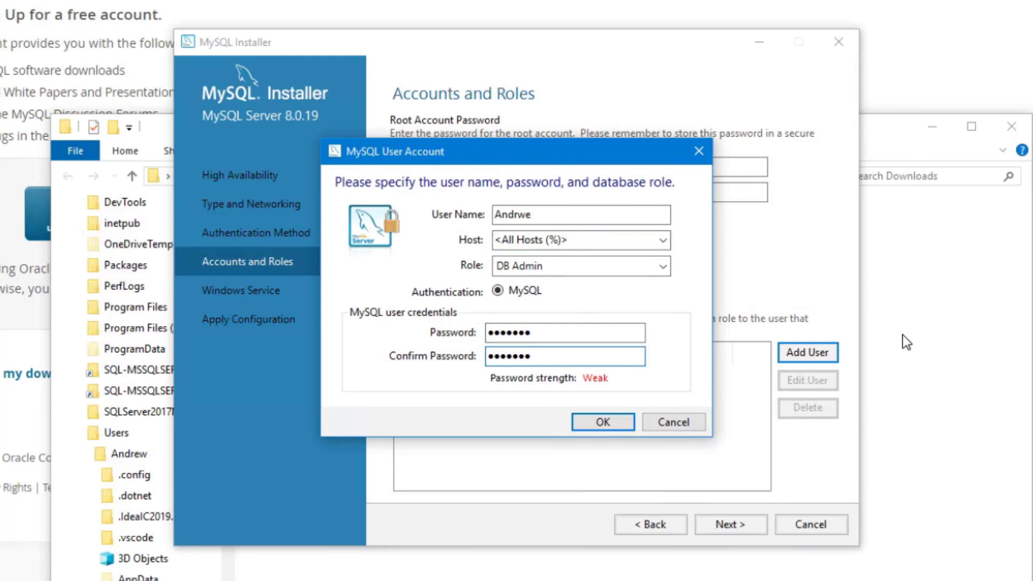
{"action": "left_click", "coordinate": [601, 422]}
Edit the user to fix the swapped last letters of its name, then continue
{"action": "left_click", "coordinate": [452, 382]}
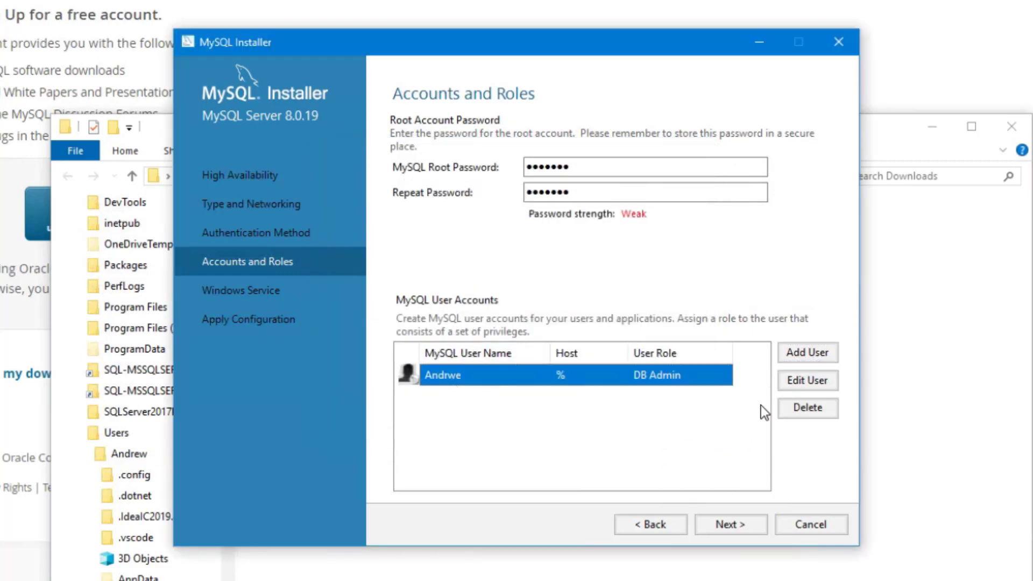
{"action": "left_click", "coordinate": [807, 380]}
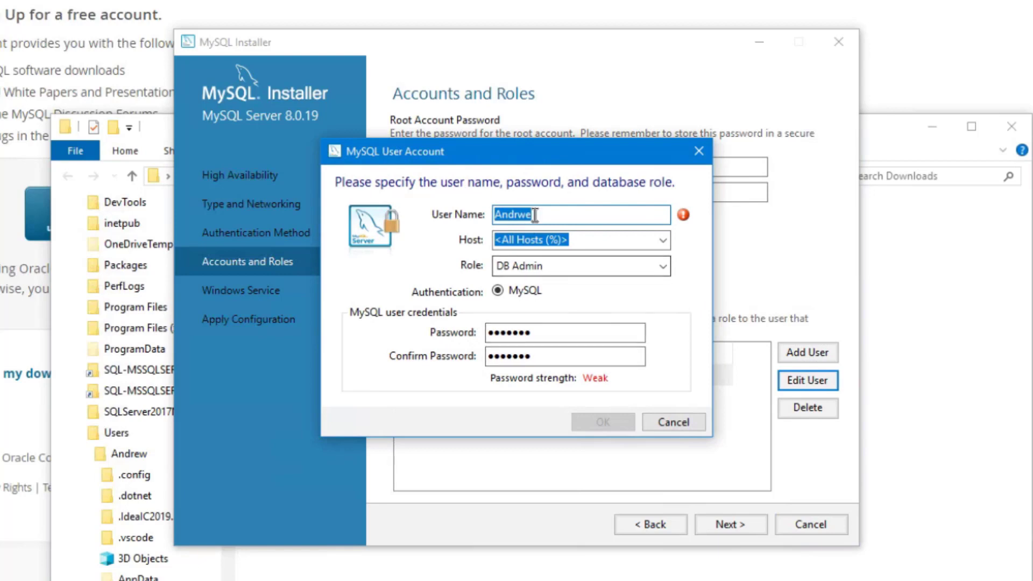
{"action": "left_click", "coordinate": [541, 214]}
{"action": "key", "text": "BackSpace"}
{"action": "key", "text": "BackSpace"}
{"action": "type", "text": "ew"}
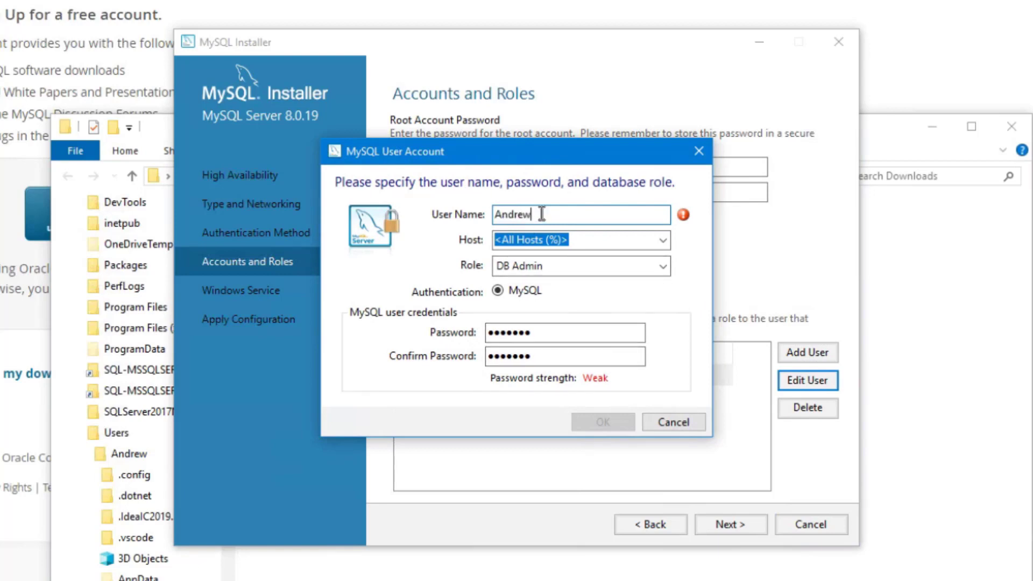
{"action": "left_click", "coordinate": [607, 423]}
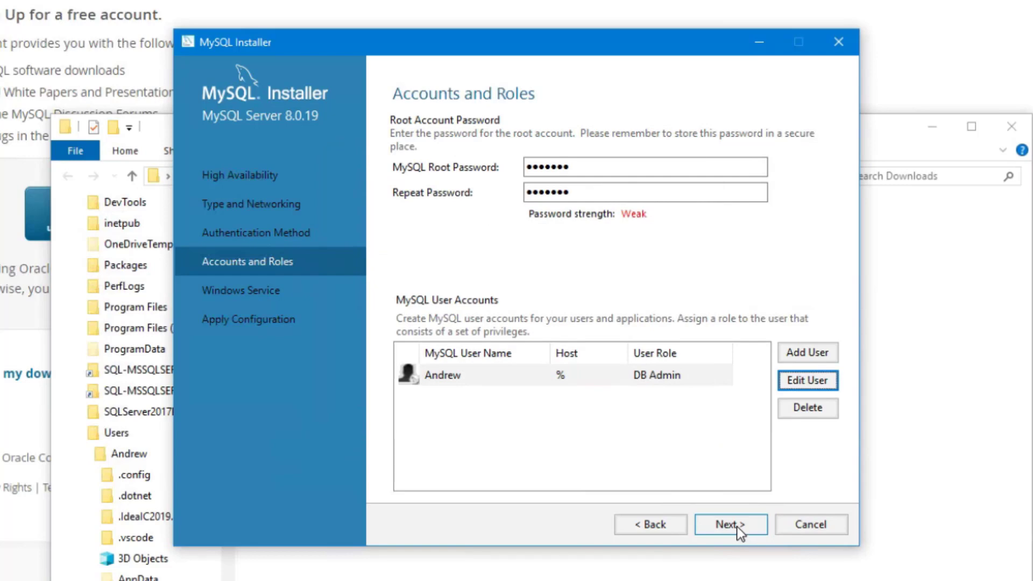
{"action": "left_click", "coordinate": [739, 533]}
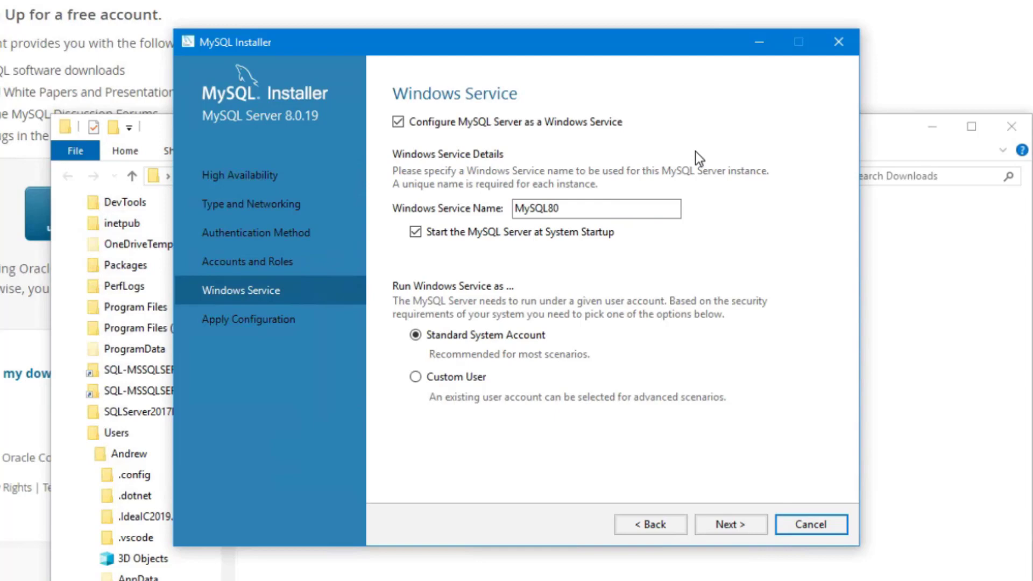
Keep the Windows Service settings, execute the server configuration, and finish
{"action": "left_click", "coordinate": [572, 213]}
{"action": "left_click", "coordinate": [733, 533]}
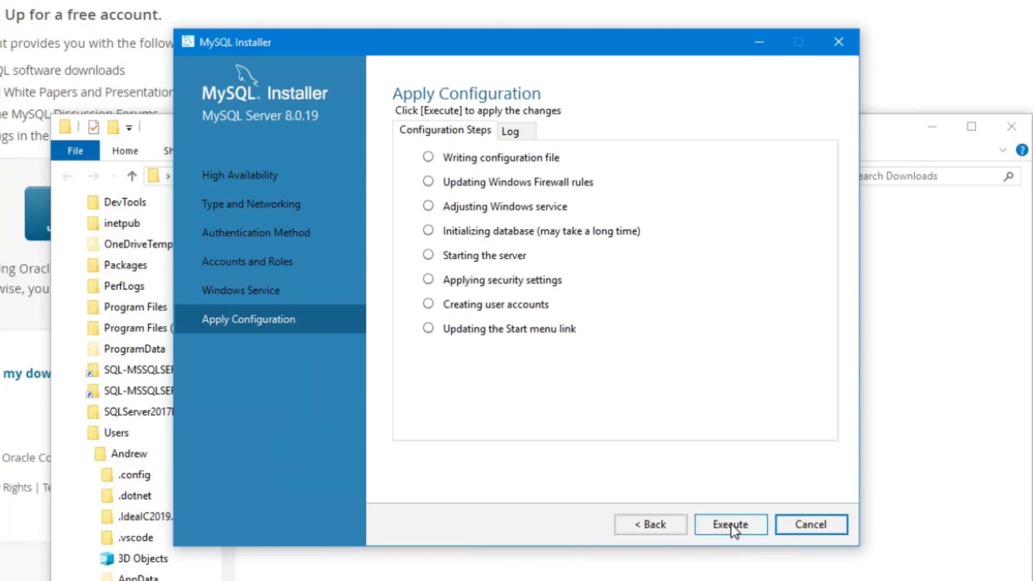
{"action": "left_click", "coordinate": [746, 526]}
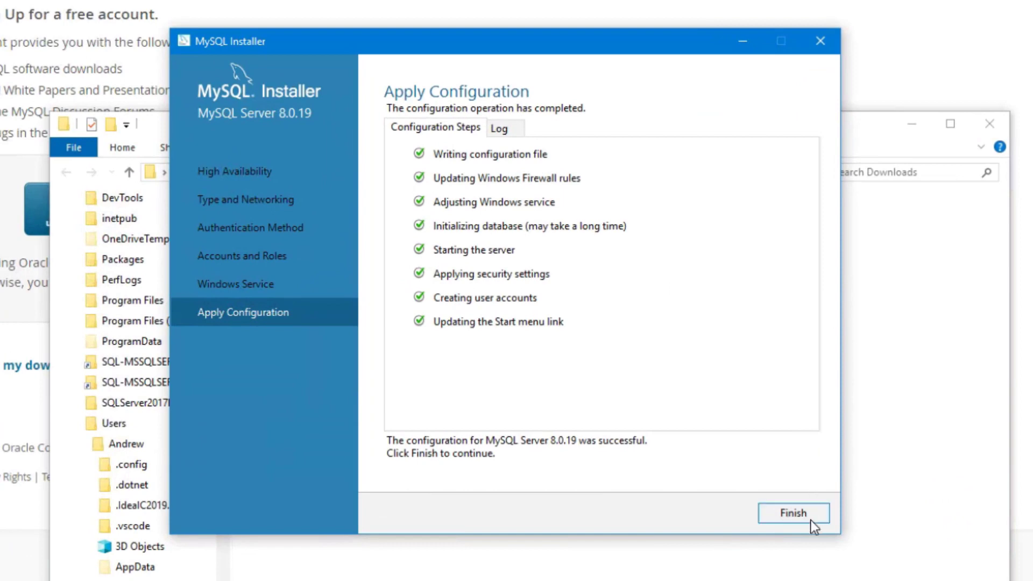
{"action": "left_click", "coordinate": [810, 520]}
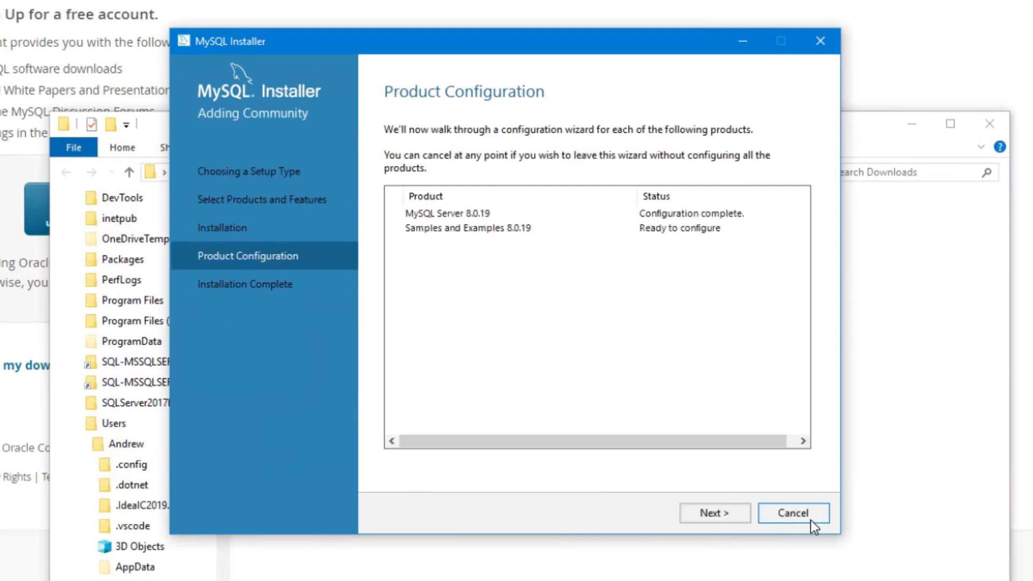
Point Samples and Examples at the running server as root and verify the root password
{"action": "left_click", "coordinate": [715, 511]}
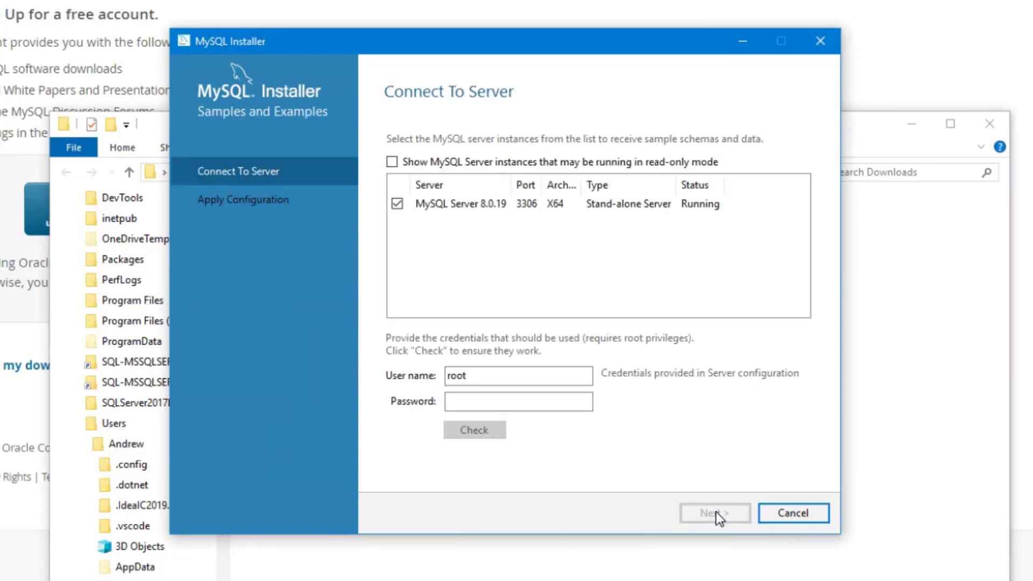
{"action": "left_click", "coordinate": [492, 402]}
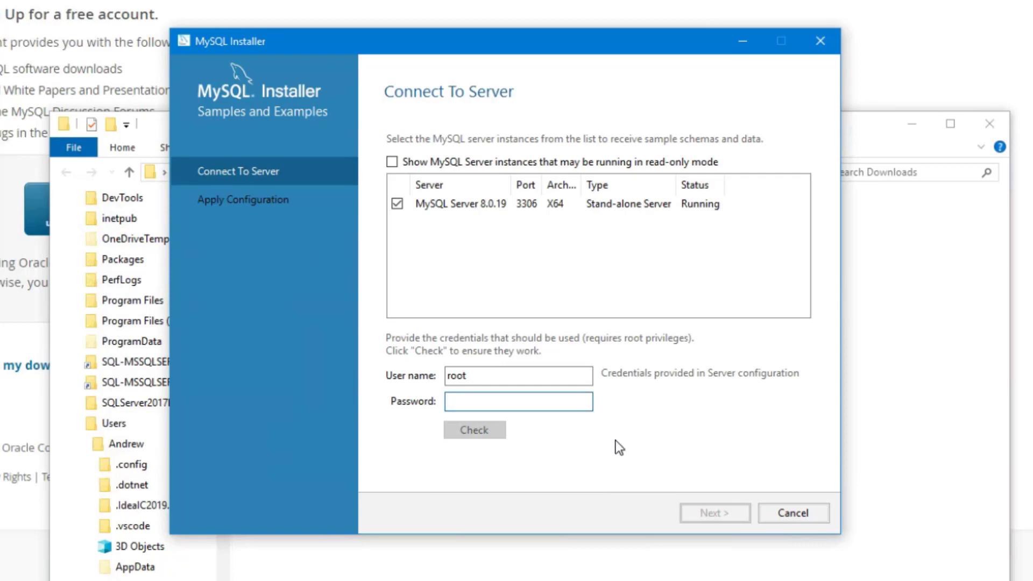
{"action": "type", "text": "passwor"}
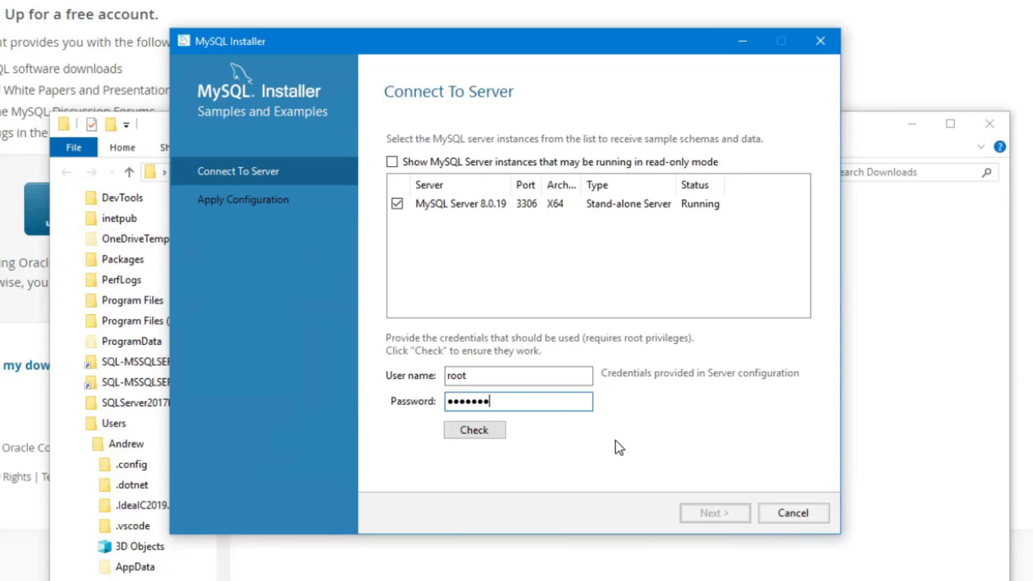
{"action": "left_click", "coordinate": [474, 430]}
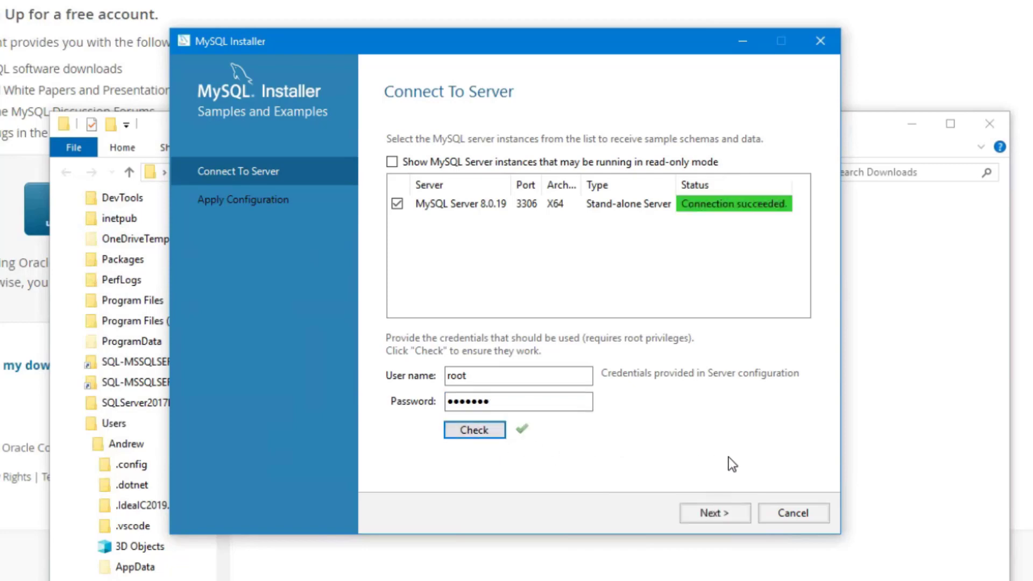
Run the sample scripts, finish the installation and launch MySQL Workbench
{"action": "left_click", "coordinate": [715, 514]}
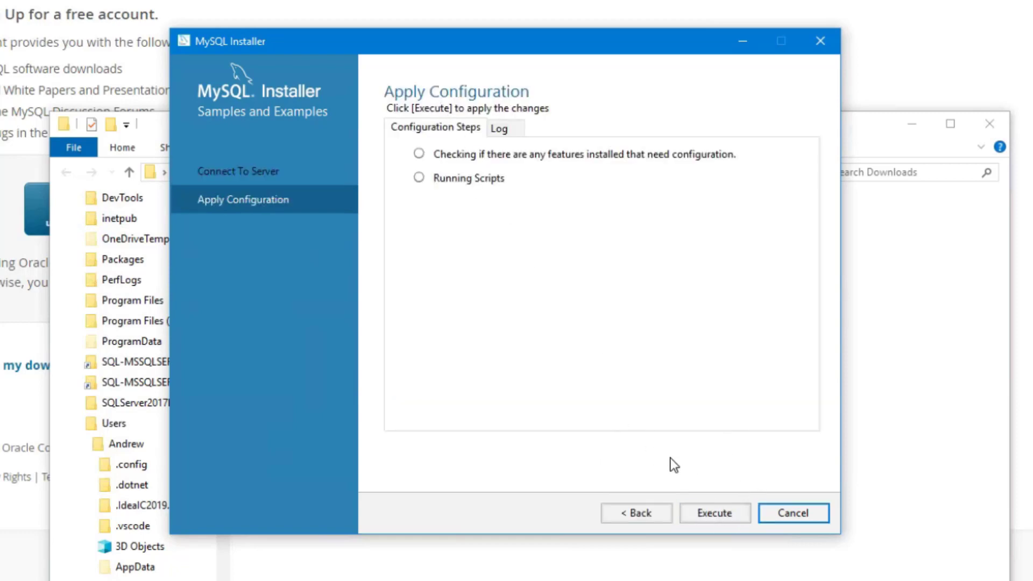
{"action": "left_click", "coordinate": [717, 516]}
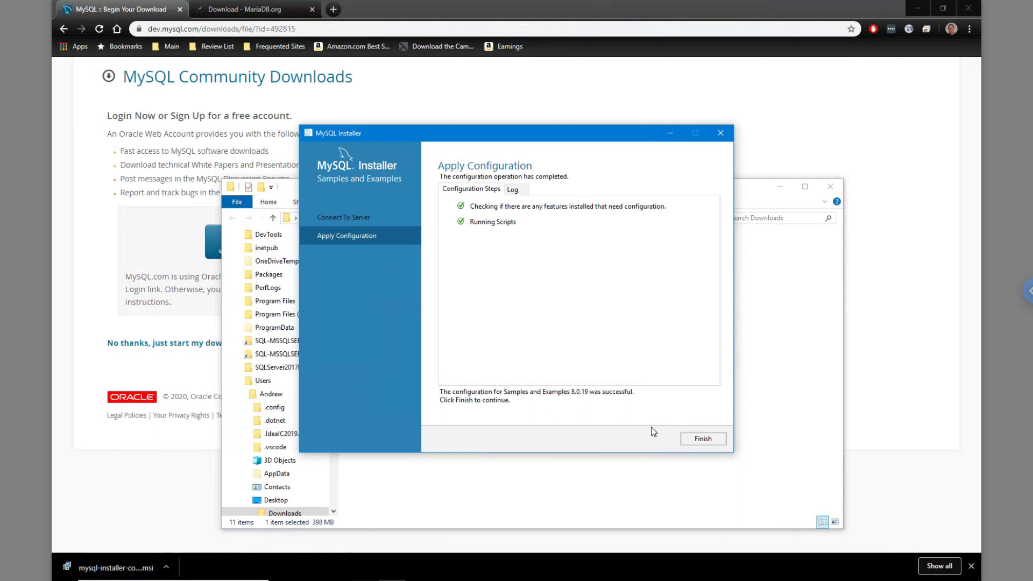
{"action": "left_click", "coordinate": [701, 439]}
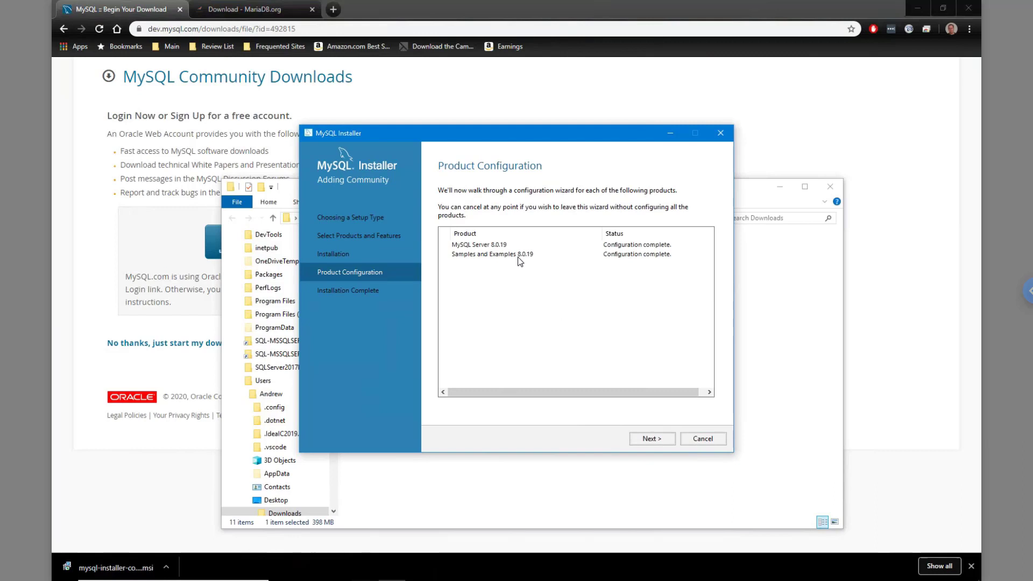
{"action": "left_click", "coordinate": [658, 440]}
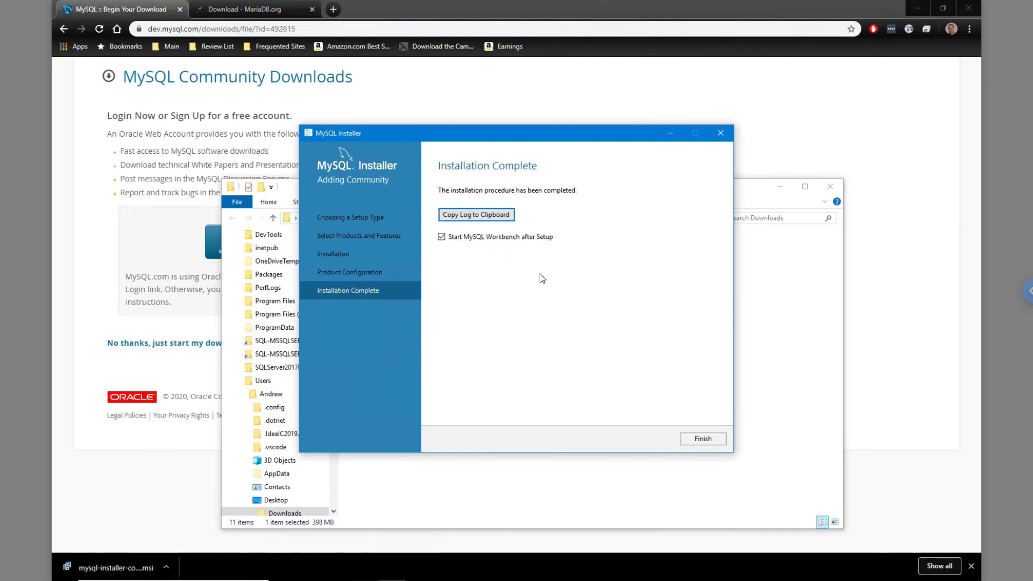
{"action": "left_click", "coordinate": [705, 439]}
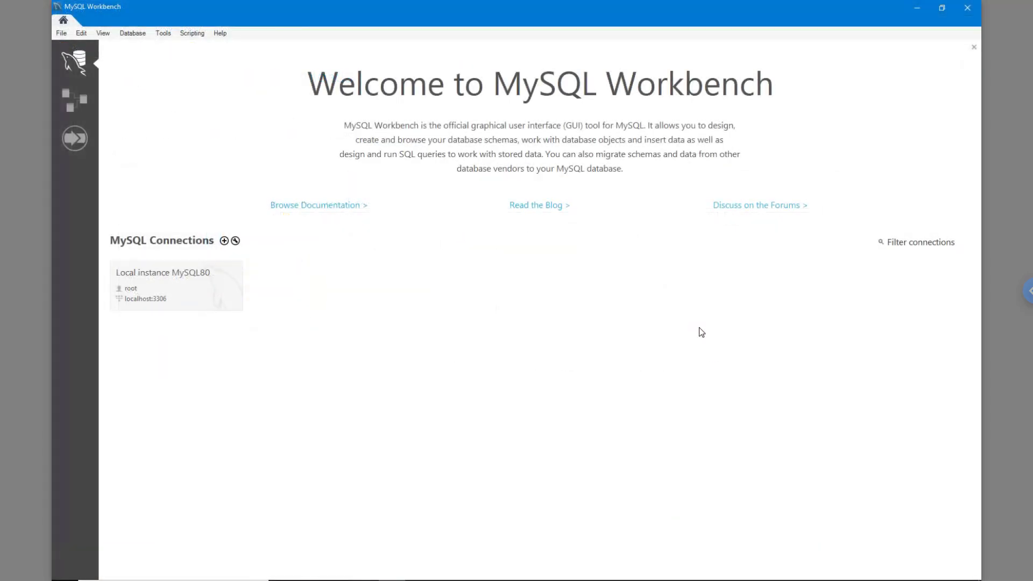
Connect to Local instance MySQL80 using the root password
{"action": "left_click", "coordinate": [150, 279]}
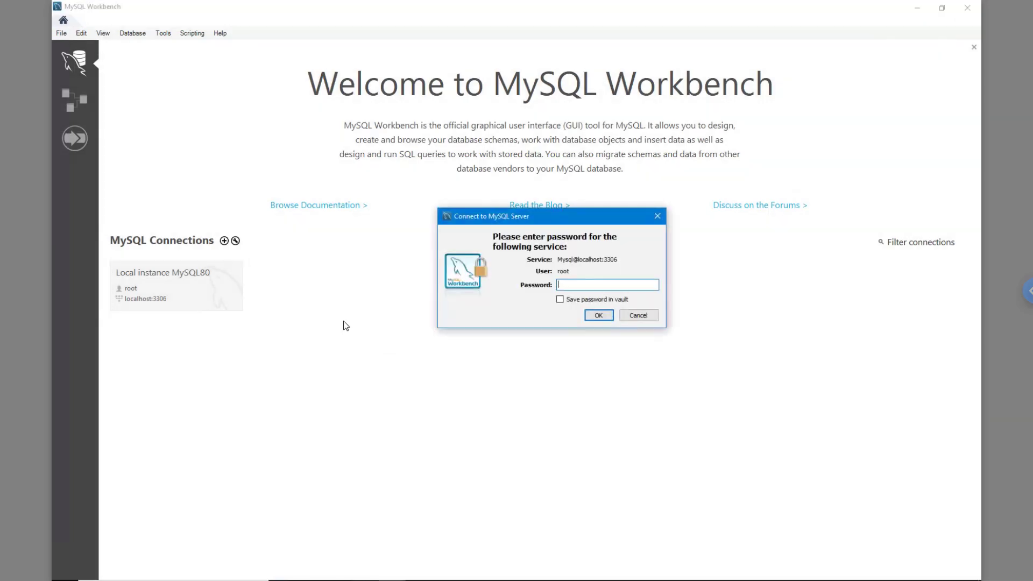
{"action": "type", "text": "*******"}
{"action": "left_click", "coordinate": [590, 317]}
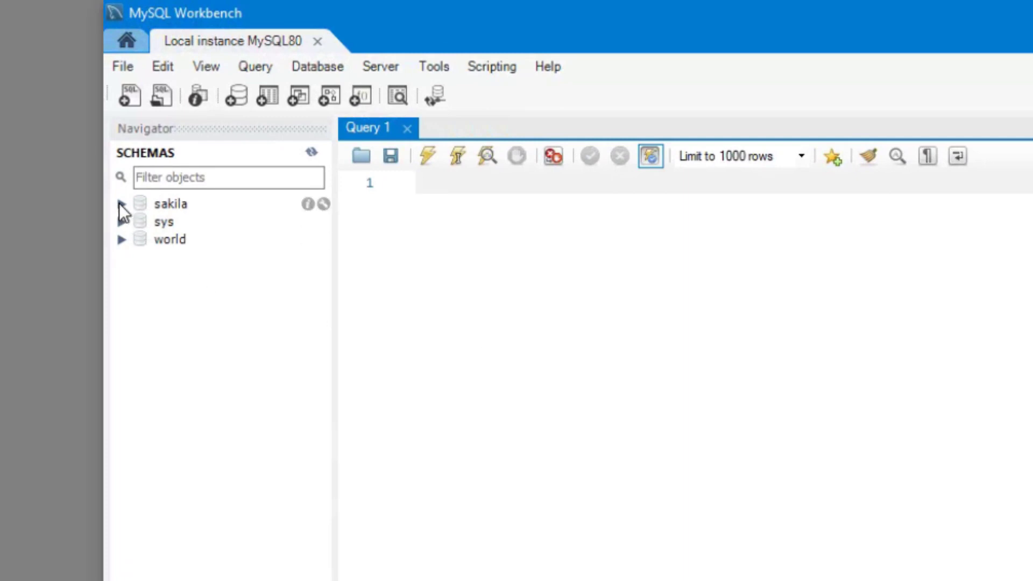
Expand the sakila and world schemas in the Navigator, then open the Start menu
{"action": "left_click", "coordinate": [122, 204]}
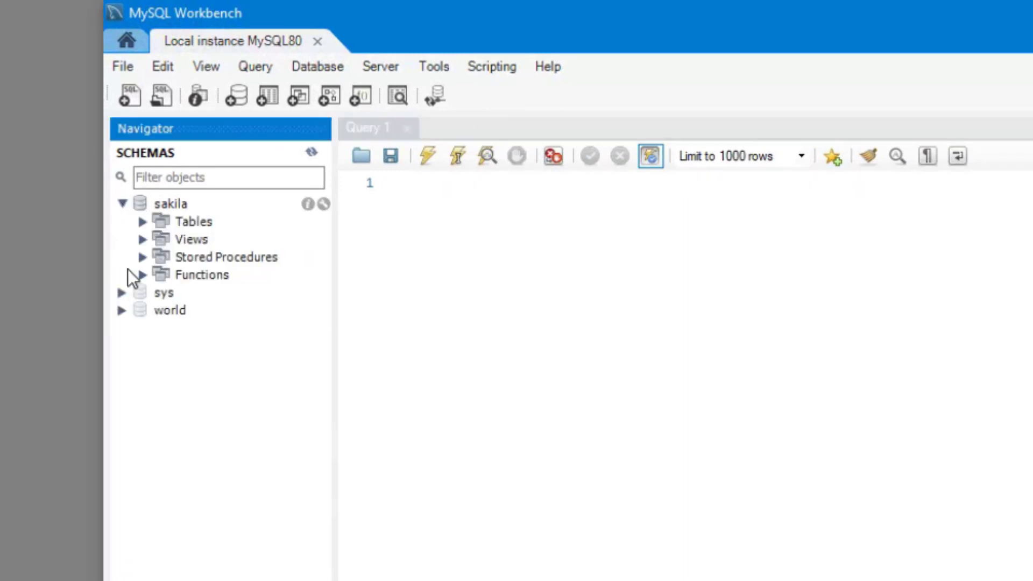
{"action": "left_click", "coordinate": [117, 311]}
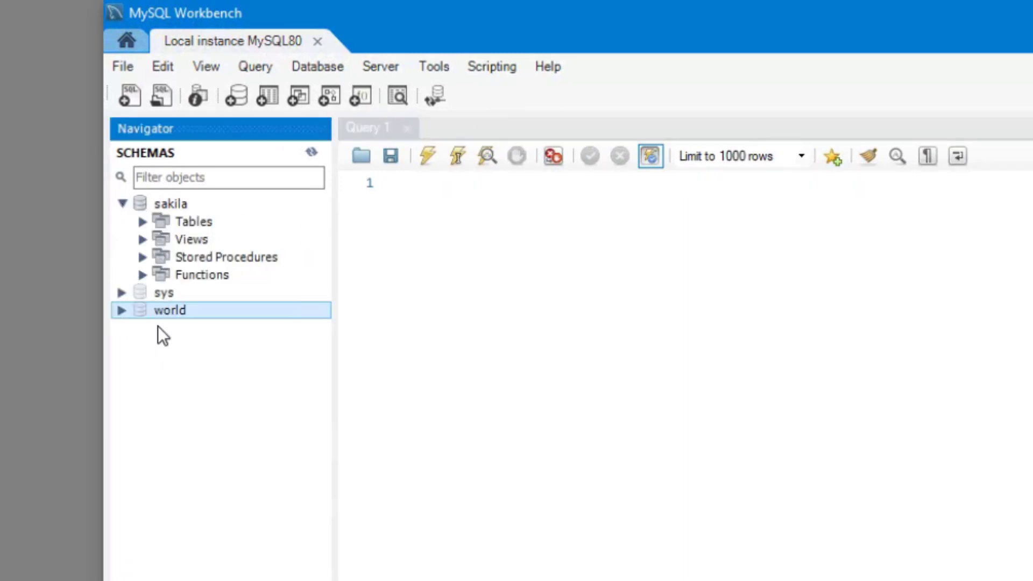
{"action": "left_click", "coordinate": [121, 310]}
{"action": "left_click", "coordinate": [708, 409]}
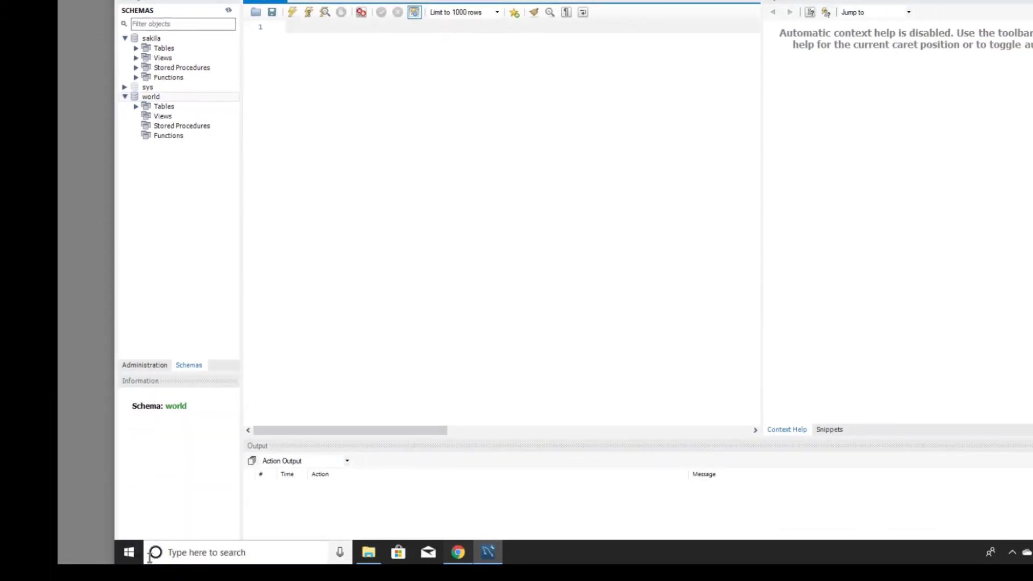
{"action": "left_click", "coordinate": [132, 555]}
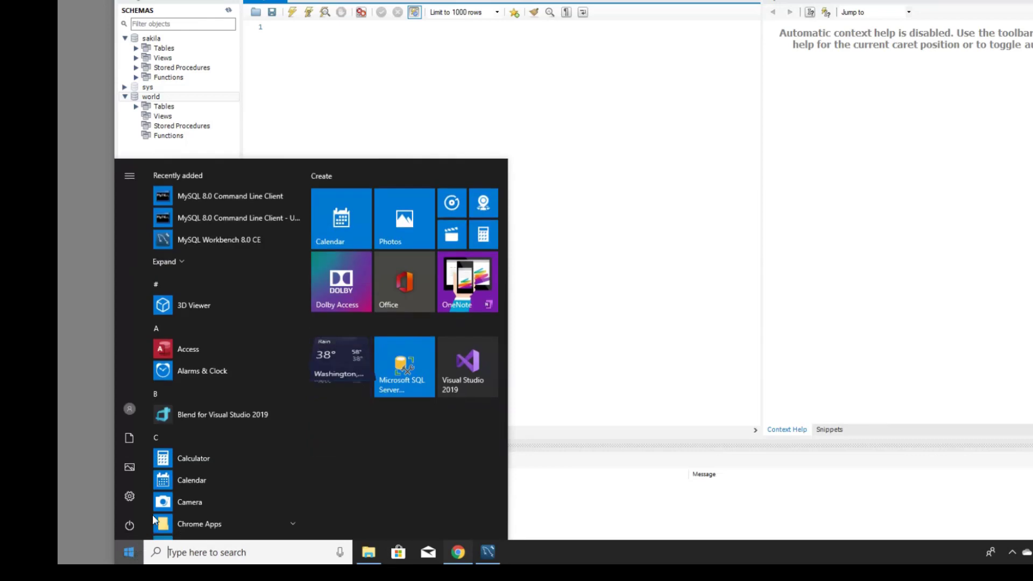
Log into the MySQL 8.0 Command Line Client as root and run show databases;
{"action": "left_click", "coordinate": [244, 197]}
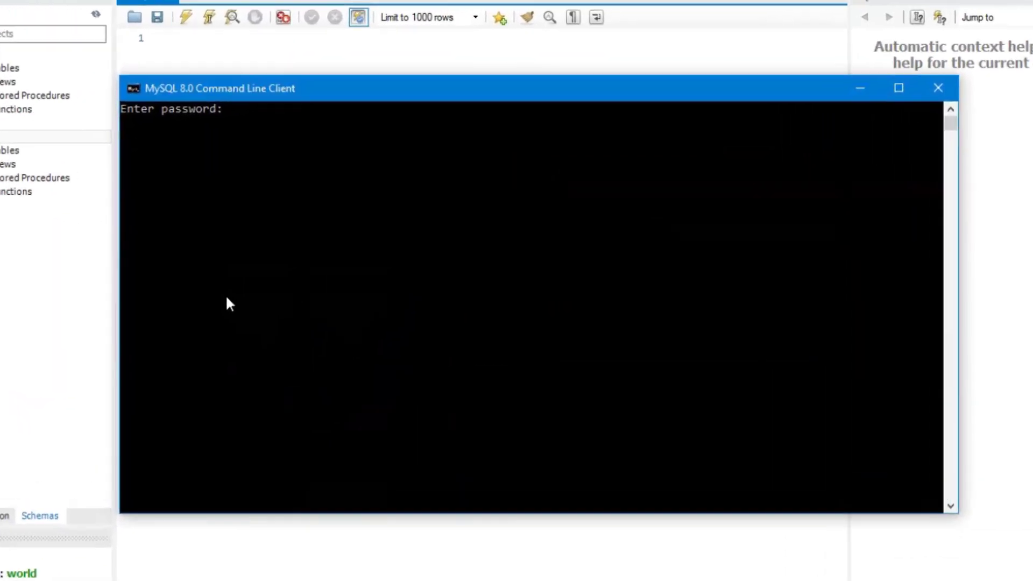
{"action": "type", "text": "*******"}
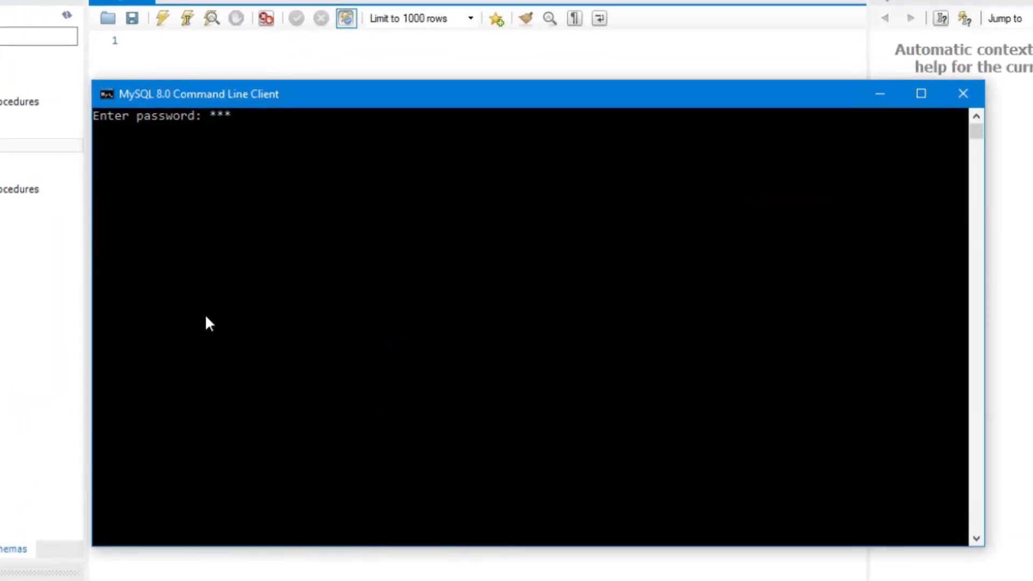
{"action": "key", "text": "Return"}
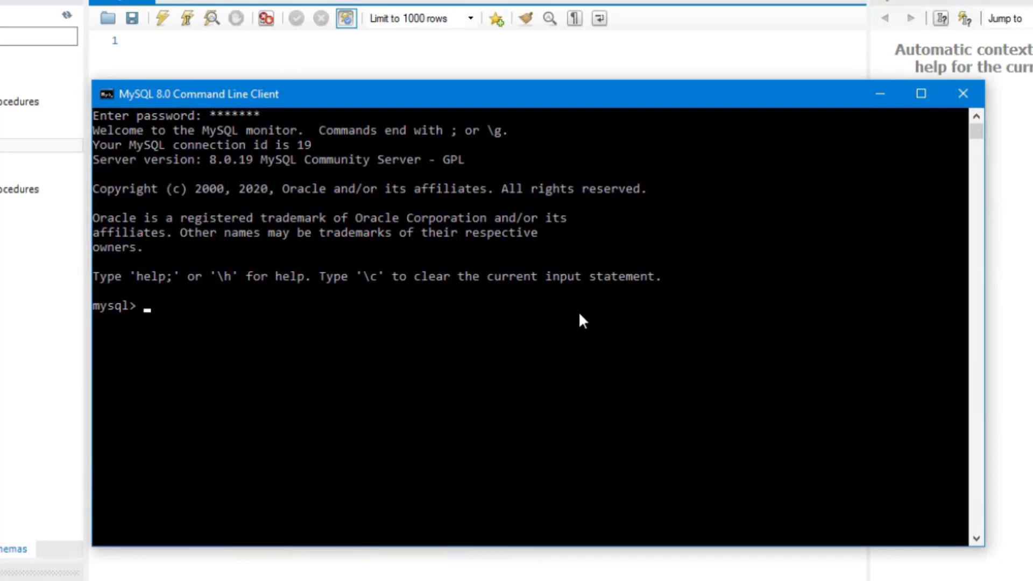
{"action": "type", "text": "show databaes"}
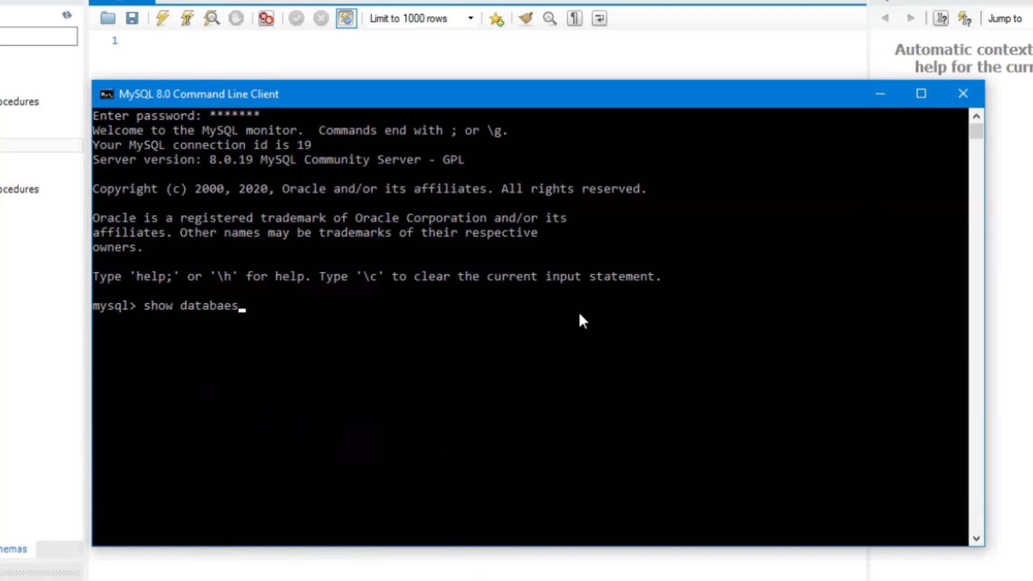
{"action": "key", "text": "BackSpace"}
{"action": "key", "text": "BackSpace"}
{"action": "type", "text": "ses;"}
{"action": "key", "text": "Return"}
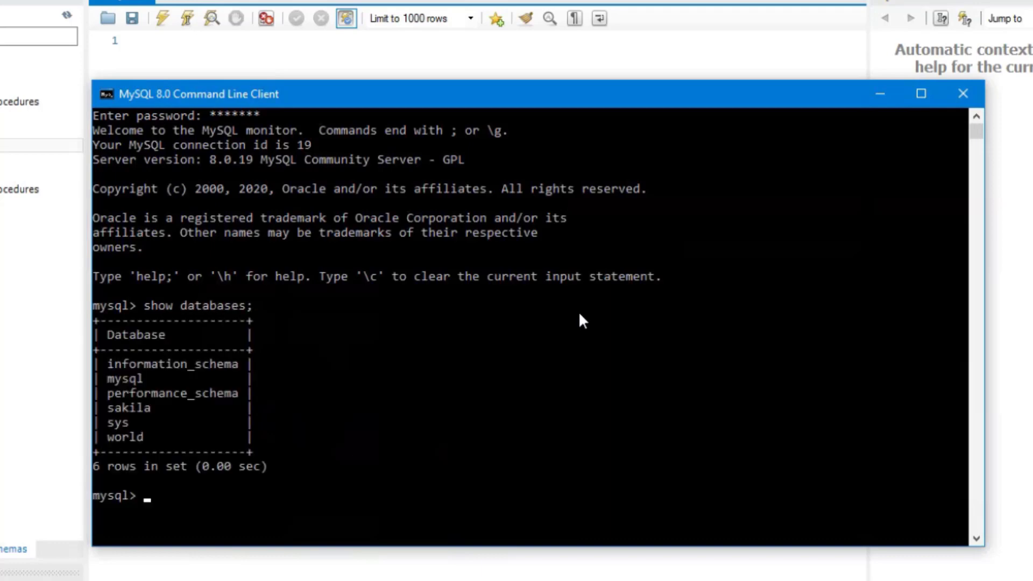
Mark text in the database listing, then exit the client
{"action": "left_click", "coordinate": [343, 363]}
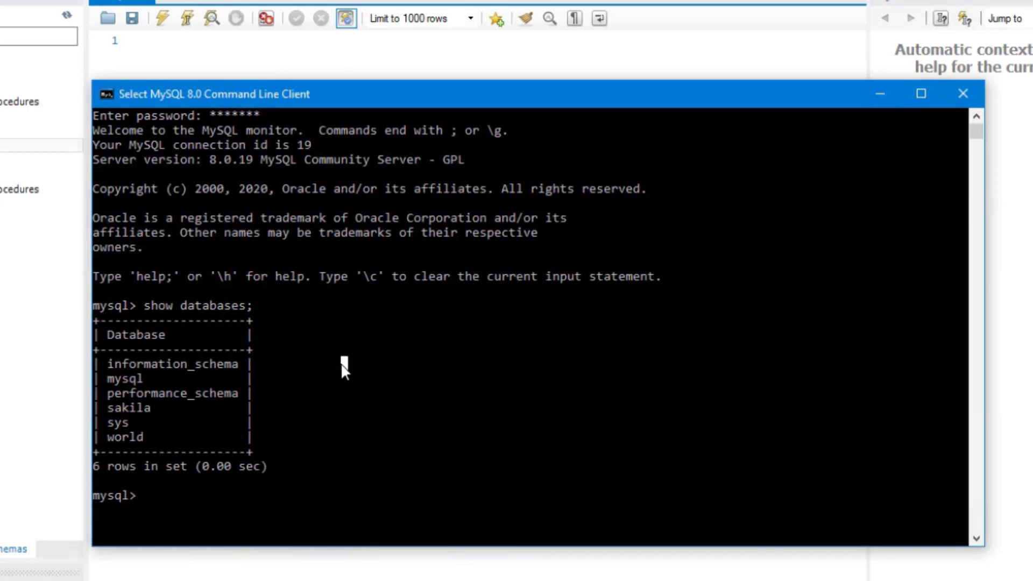
{"action": "left_click", "coordinate": [177, 495]}
{"action": "left_click_drag", "start_coordinate": [180, 452], "coordinate": [193, 452]}
{"action": "left_click", "coordinate": [155, 495]}
{"action": "type", "text": "exit"}
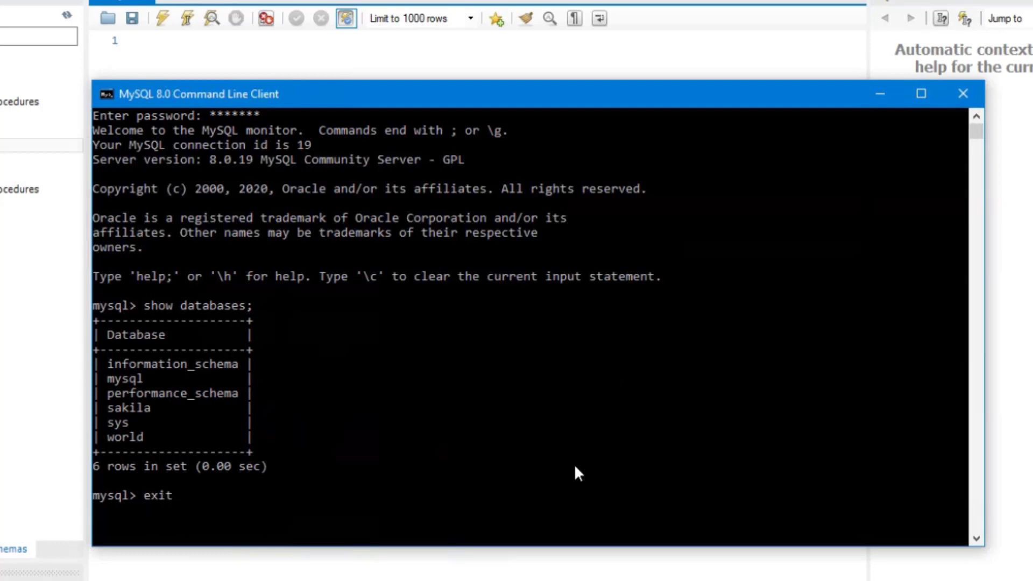
{"action": "key", "text": "Return"}
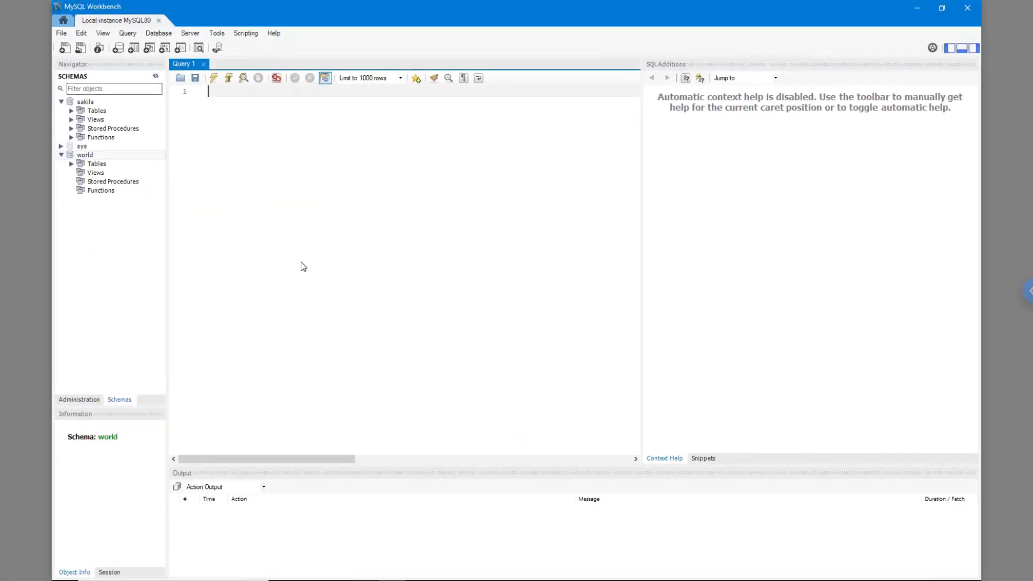
Close the query and connection tabs, then successfully test Local instance MySQL80 on localhost:3306
{"action": "left_click", "coordinate": [203, 64]}
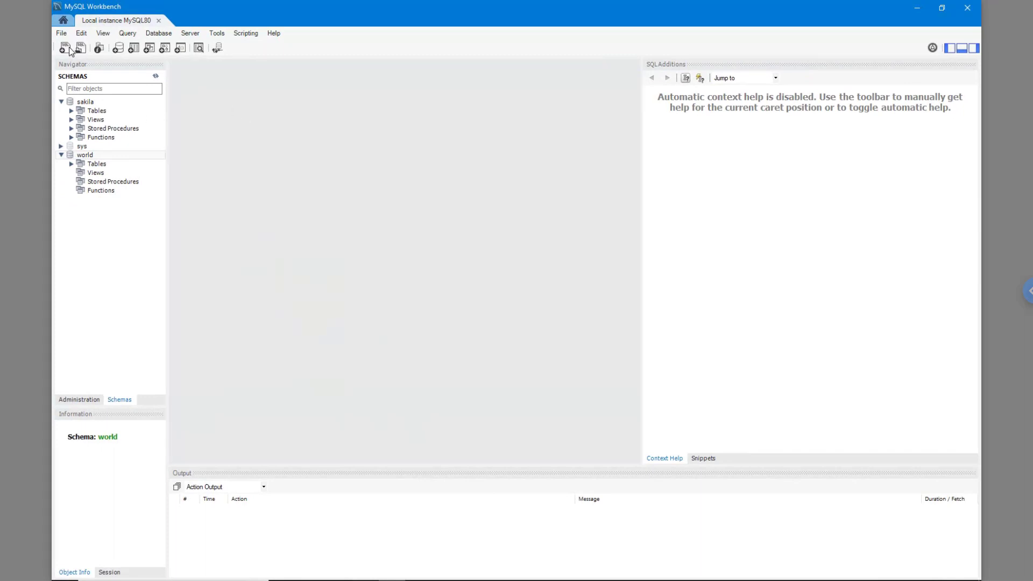
{"action": "left_click", "coordinate": [159, 21]}
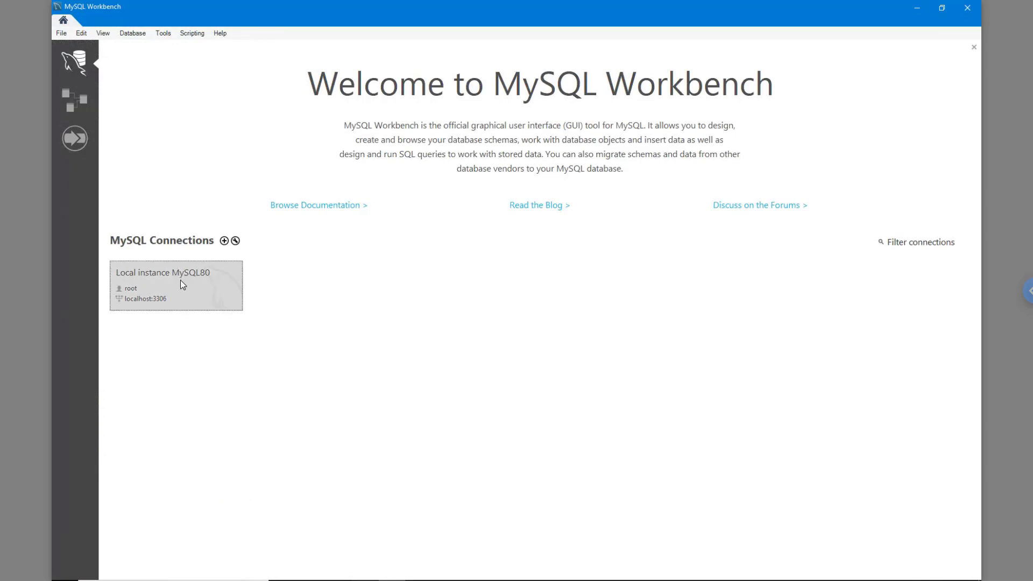
{"action": "right_click", "coordinate": [196, 287]}
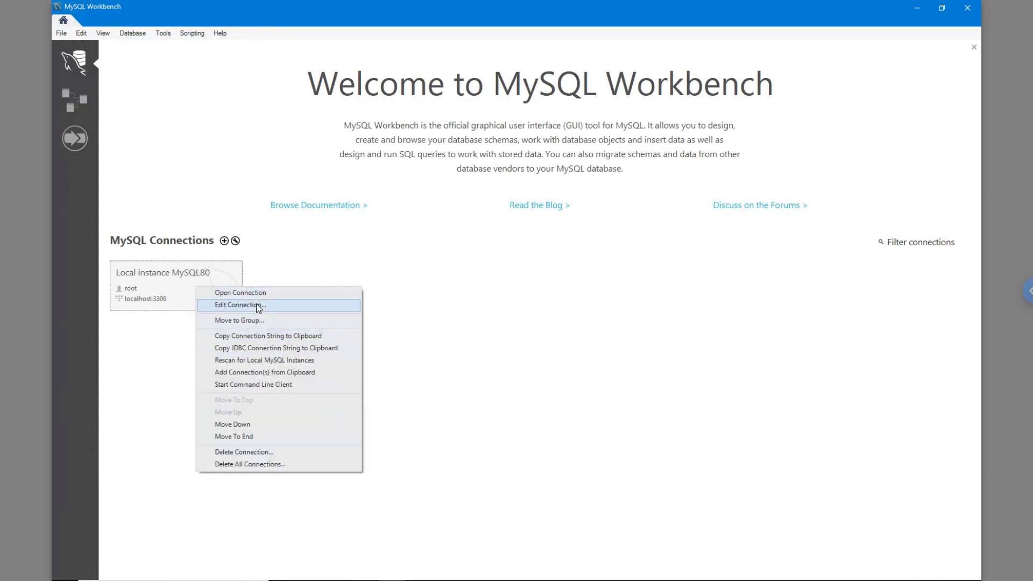
{"action": "left_click", "coordinate": [253, 304]}
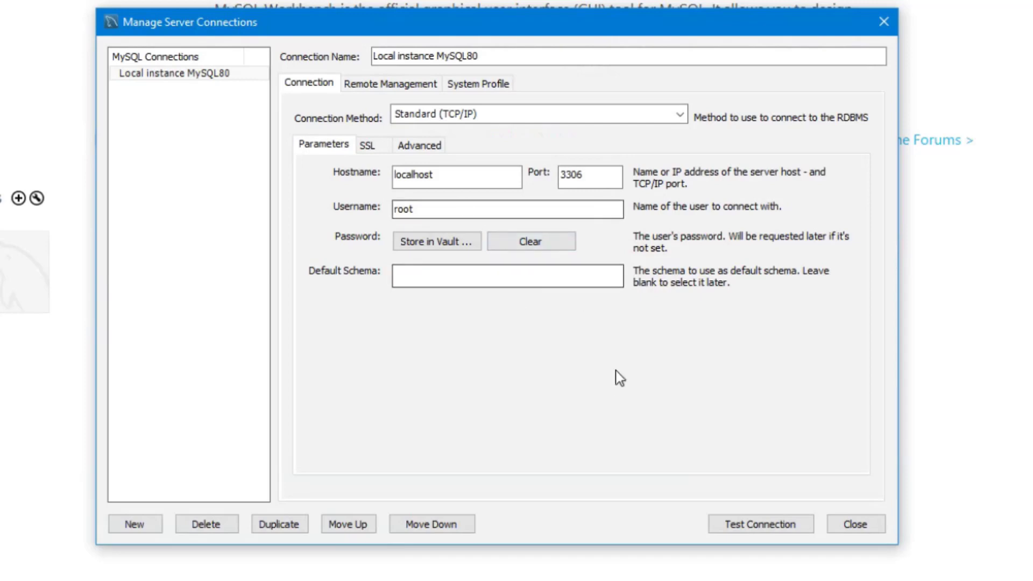
{"action": "left_click", "coordinate": [742, 525]}
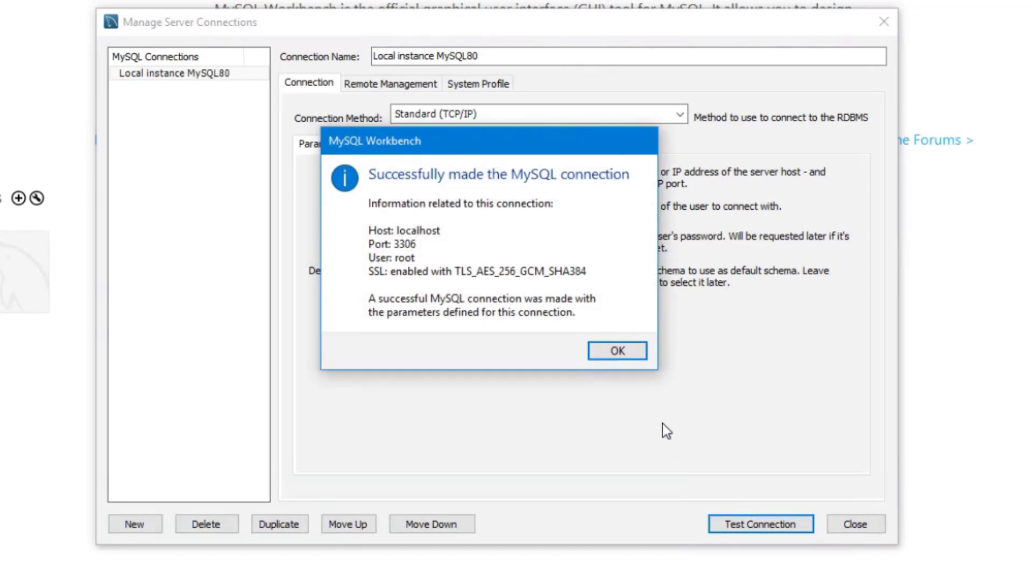
{"action": "left_click", "coordinate": [624, 353]}
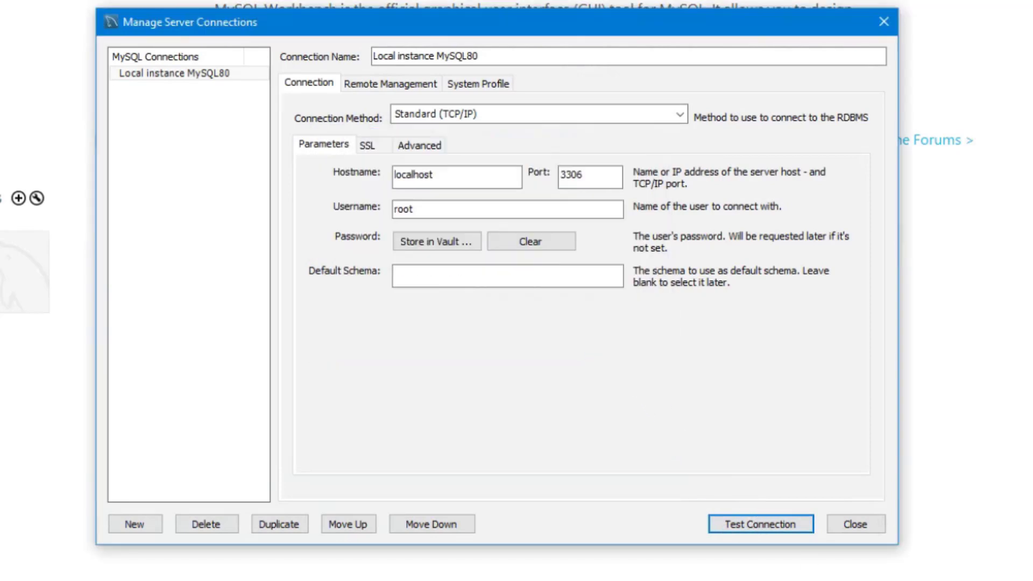
{"action": "left_click", "coordinate": [868, 529]}
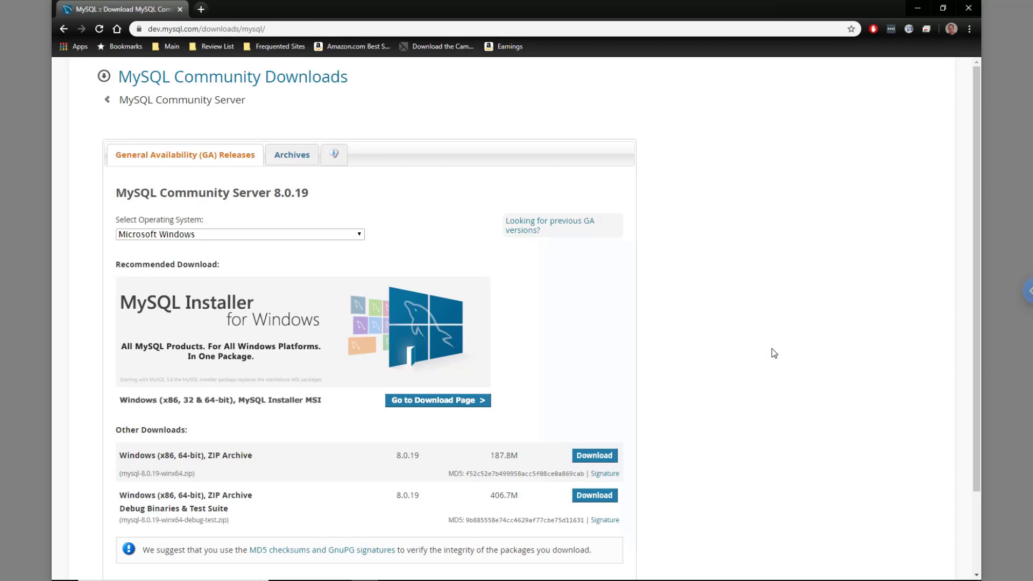
Scroll the Community Server 8.0.19 Windows downloads to the 187.8M ZIP Archive option
{"action": "scroll", "coordinate": [826, 412], "scroll_direction": "down", "scroll_amount": 1}
{"action": "scroll", "coordinate": [828, 416], "scroll_direction": "down", "scroll_amount": 2}
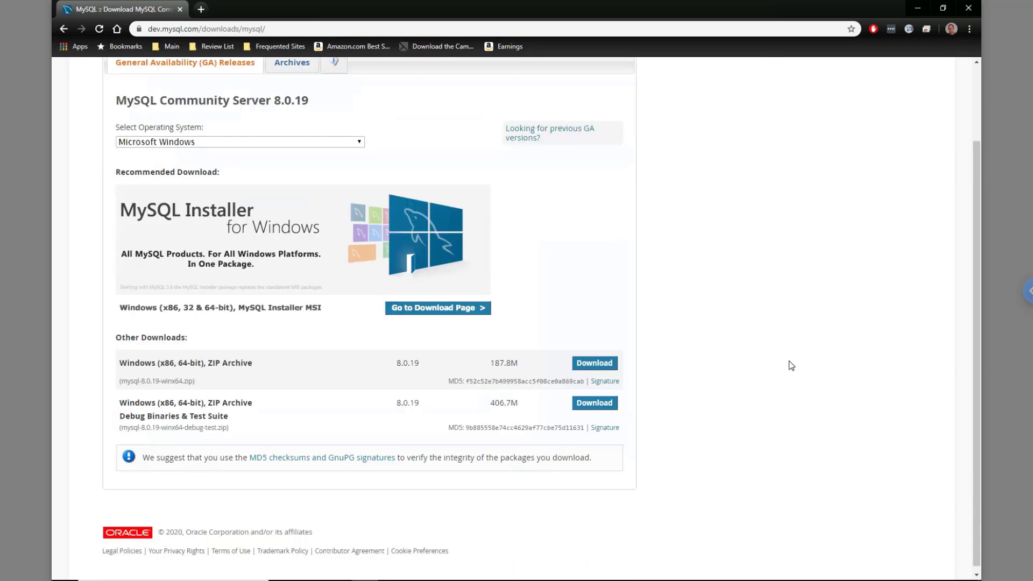
{"action": "scroll", "coordinate": [758, 359], "scroll_direction": "up", "scroll_amount": 2}
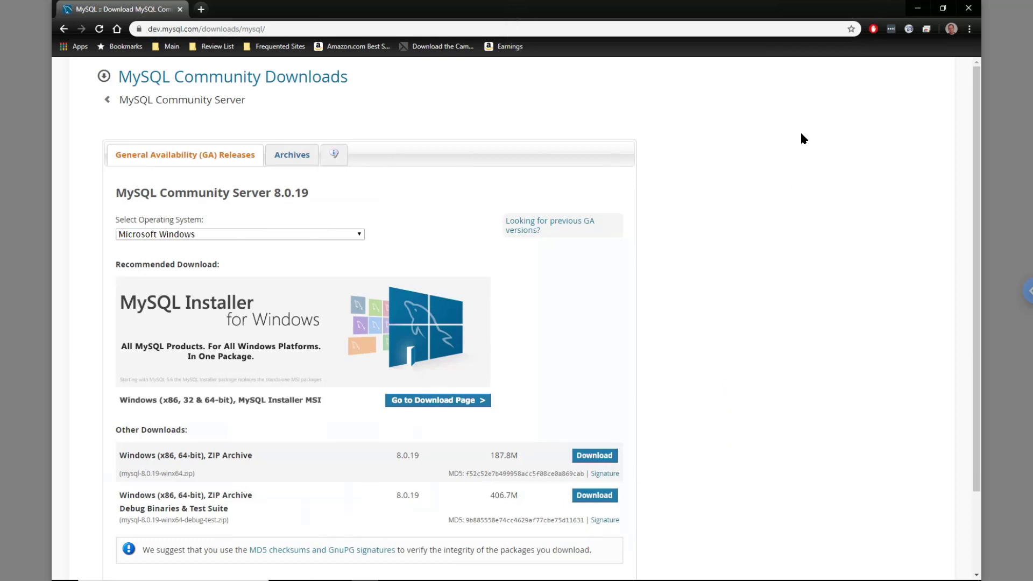
Open mysql-8.0.19-winx64.zip in Downloads and copy its mysql-8.0.19-winx64 folder
{"action": "left_click", "coordinate": [918, 9]}
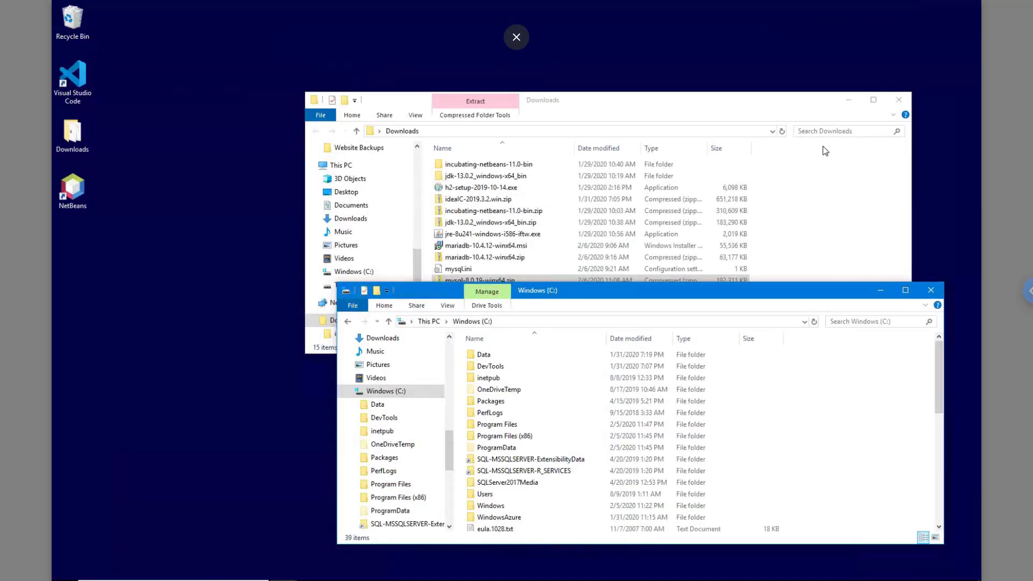
{"action": "left_click", "coordinate": [644, 140]}
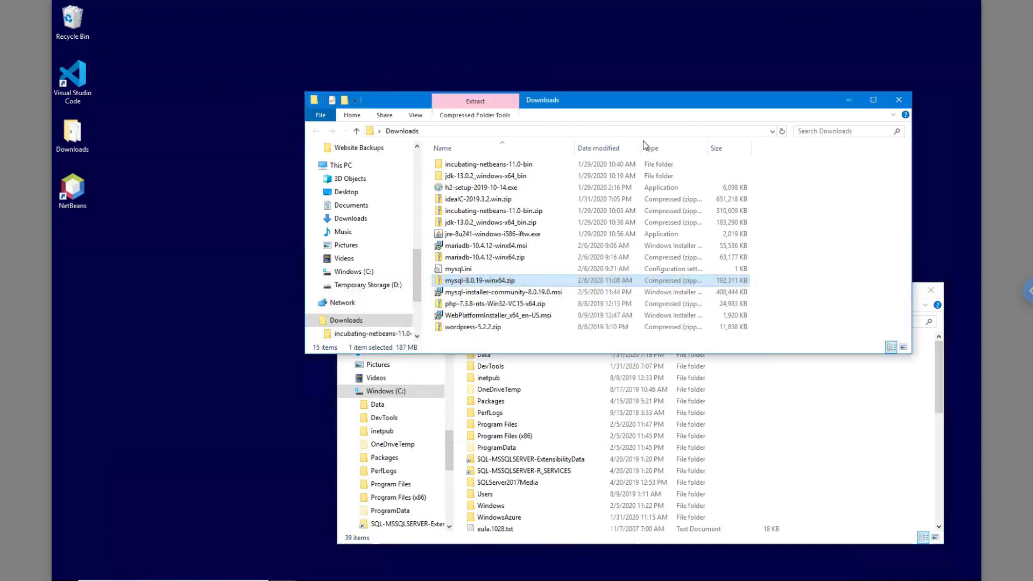
{"action": "double_click", "coordinate": [491, 280]}
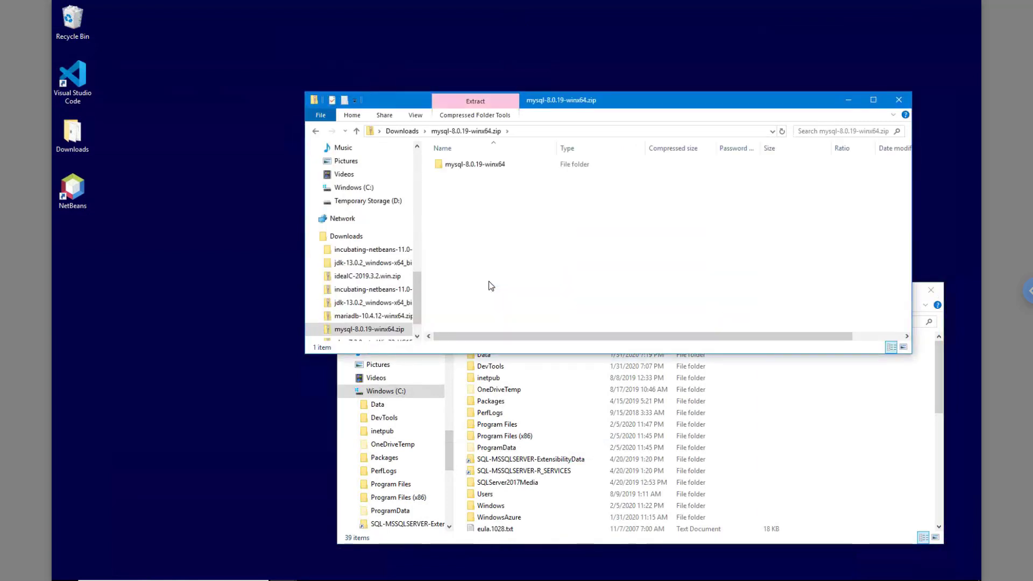
{"action": "left_click", "coordinate": [471, 168]}
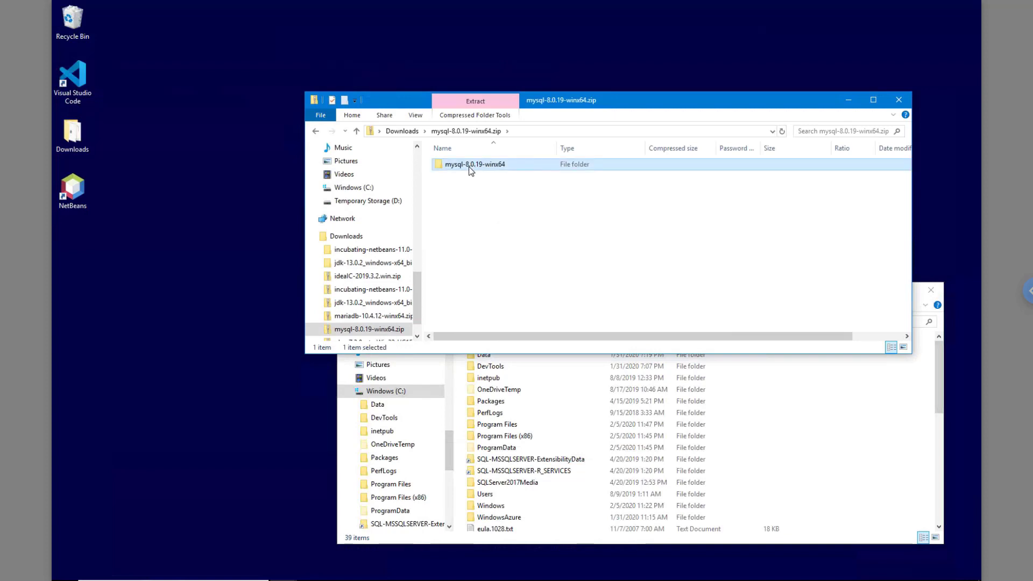
{"action": "right_click", "coordinate": [470, 168]}
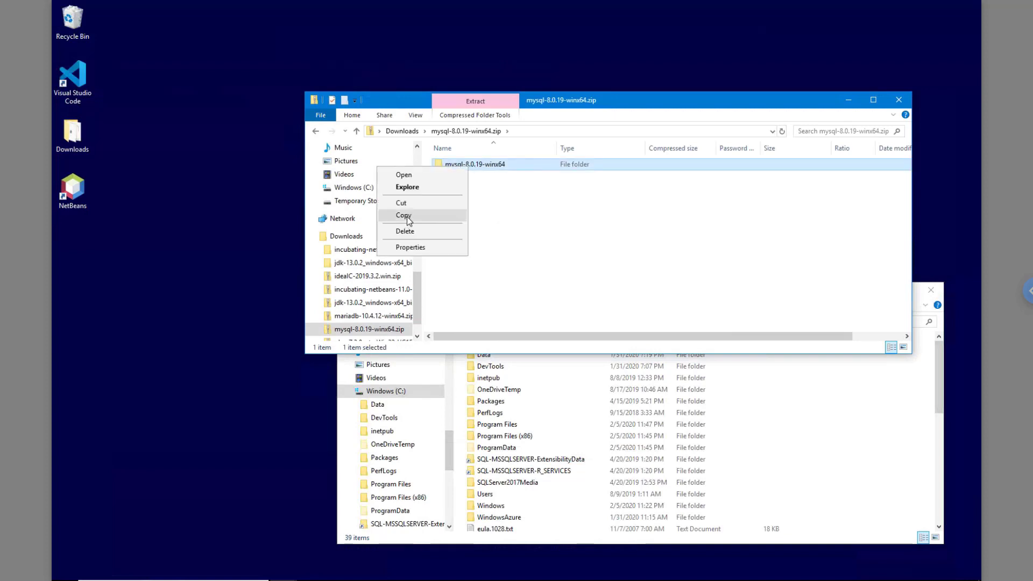
{"action": "left_click", "coordinate": [422, 216]}
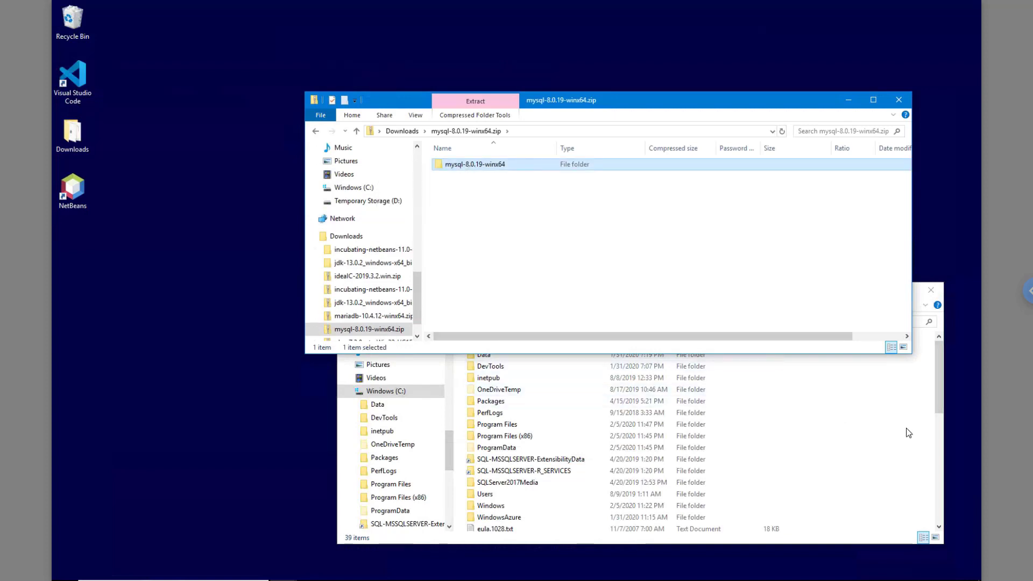
Paste the mysql-8.0.19-winx64 folder onto the Windows (C:) drive
{"action": "left_click", "coordinate": [894, 415]}
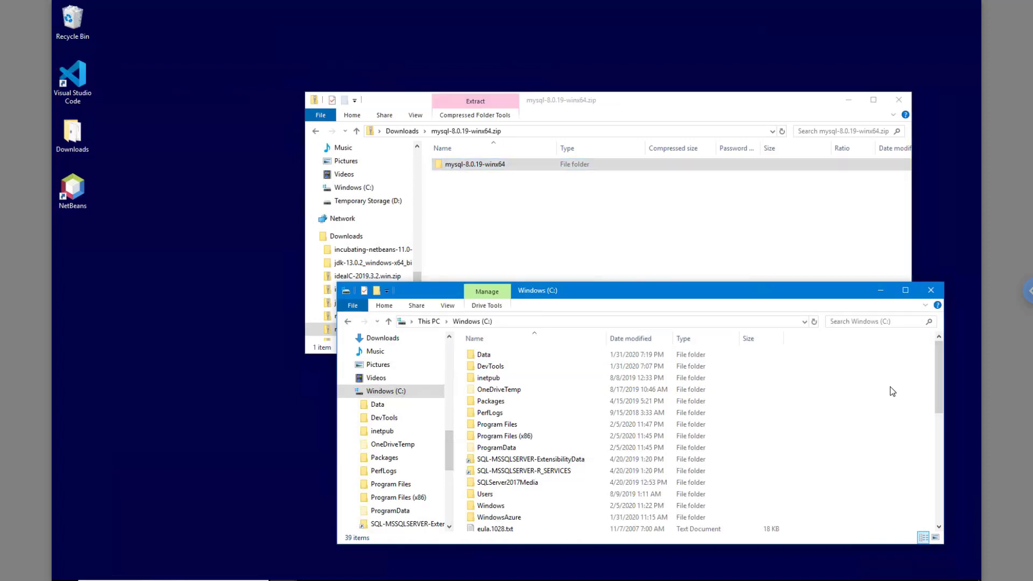
{"action": "right_click", "coordinate": [890, 387]}
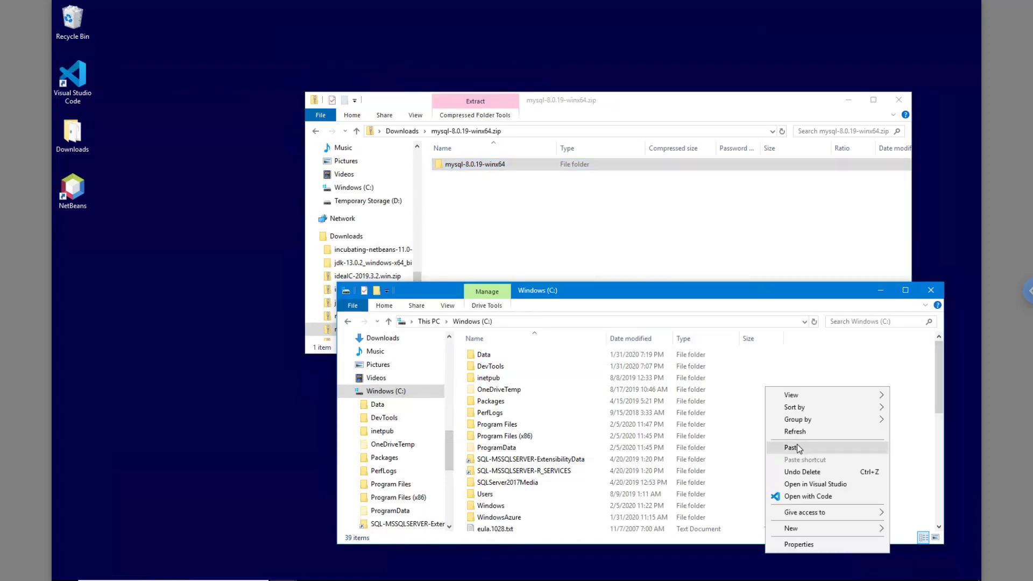
{"action": "left_click", "coordinate": [834, 386]}
{"action": "key", "text": "ctrl+v"}
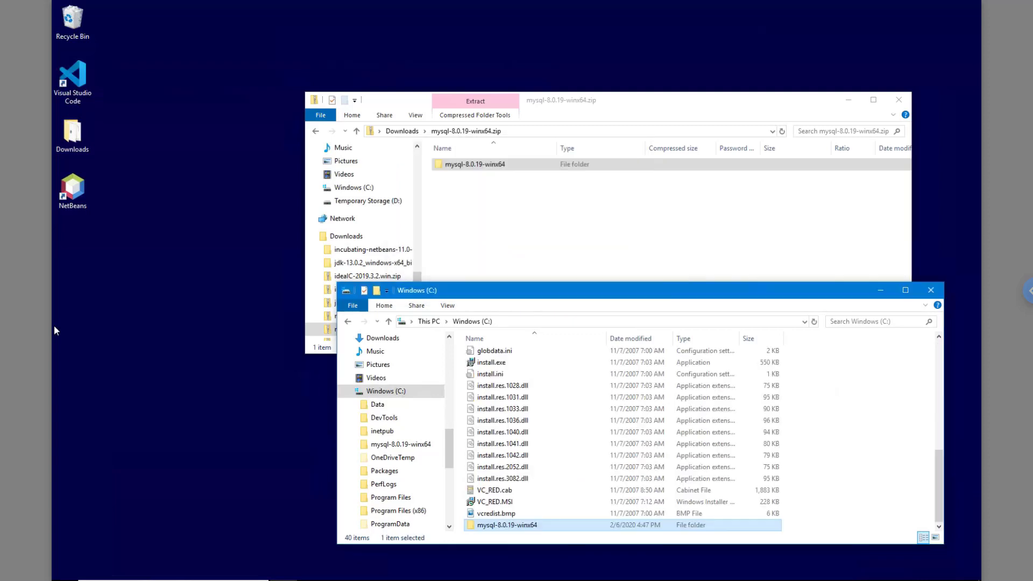
Rename the pasted folder on C: to MySQL and open it
{"action": "double_click", "coordinate": [521, 525]}
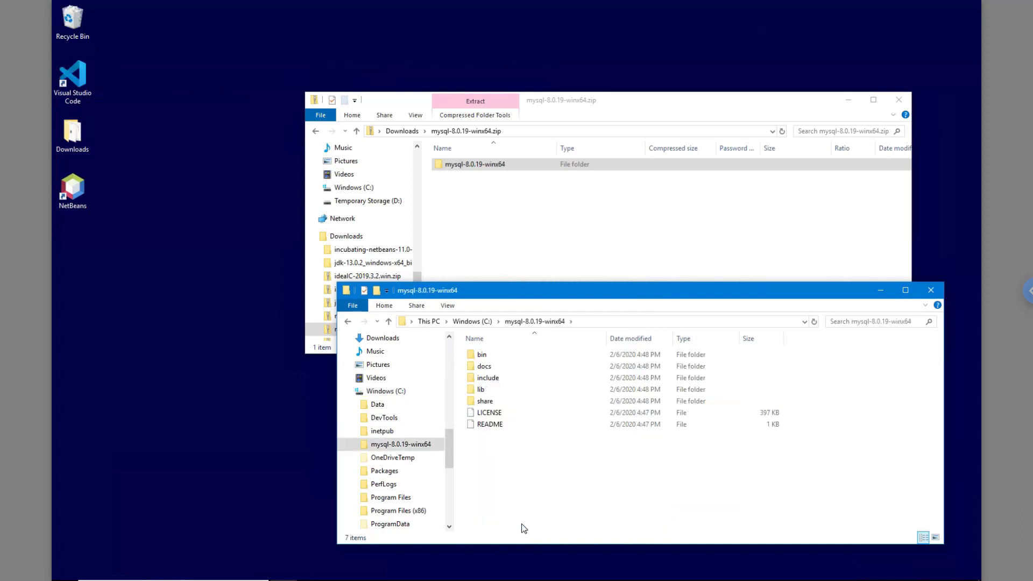
{"action": "left_click", "coordinate": [470, 322]}
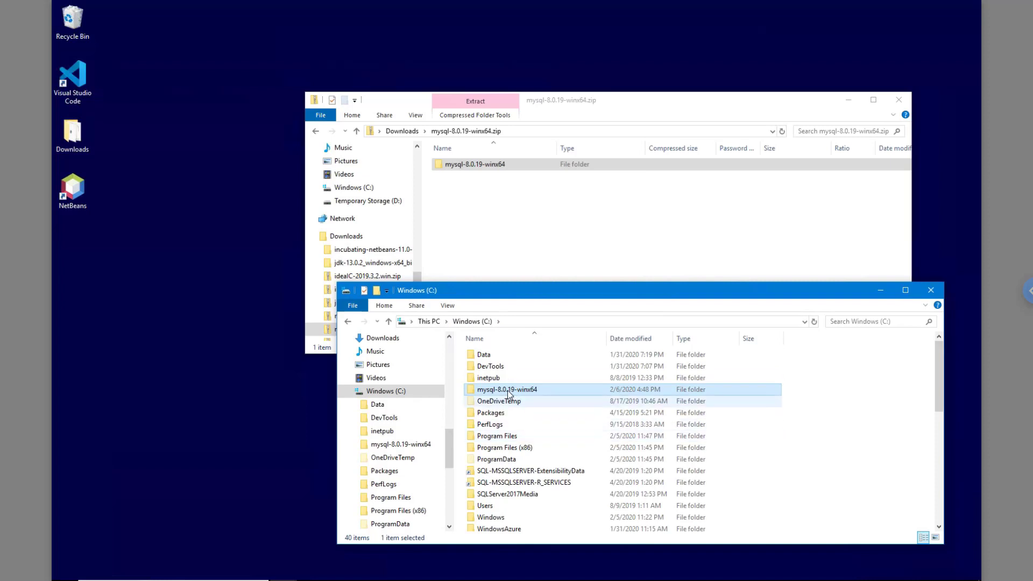
{"action": "key", "text": "F2"}
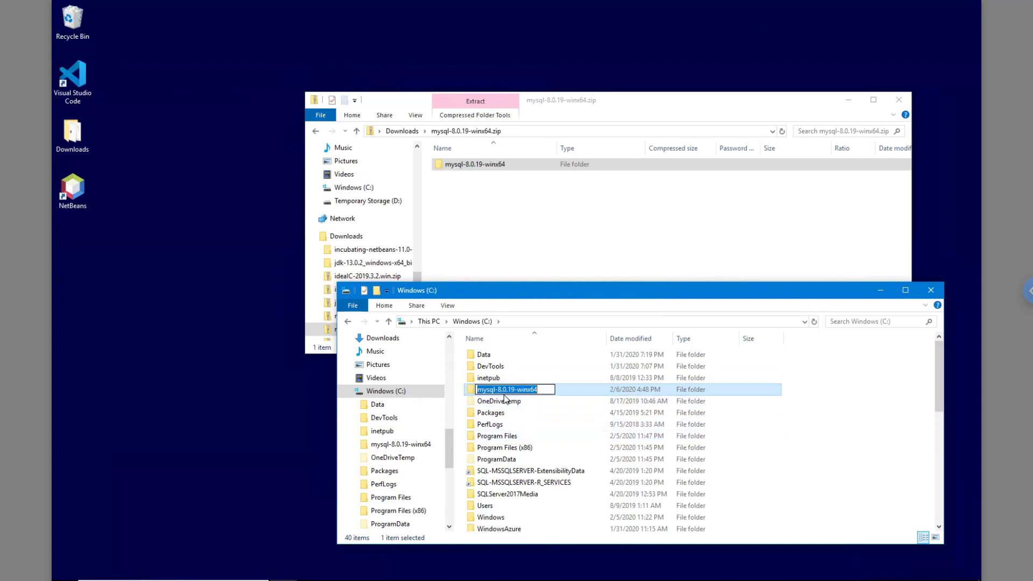
{"action": "type", "text": "My"}
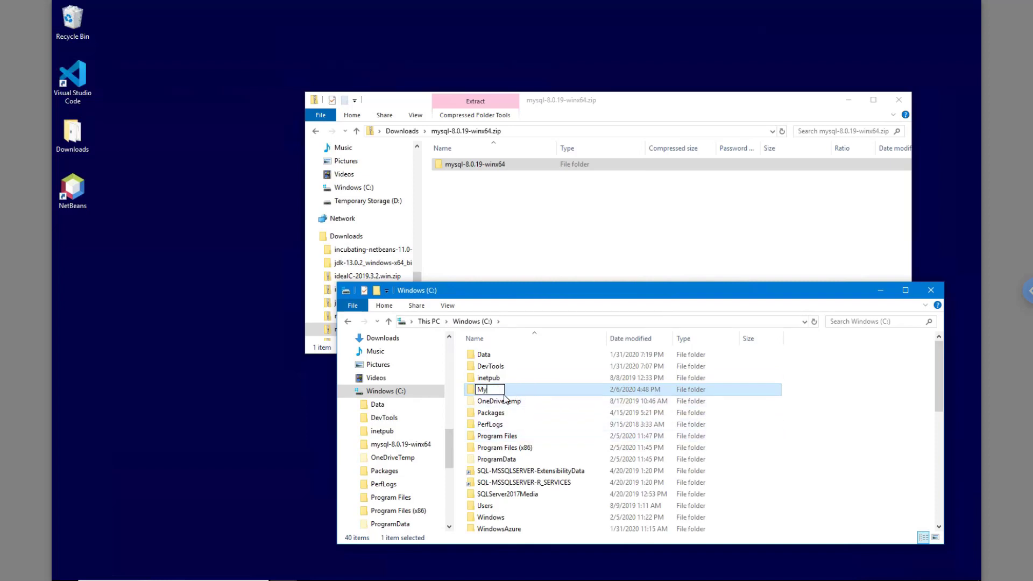
{"action": "type", "text": "SQL"}
{"action": "key", "text": "Return"}
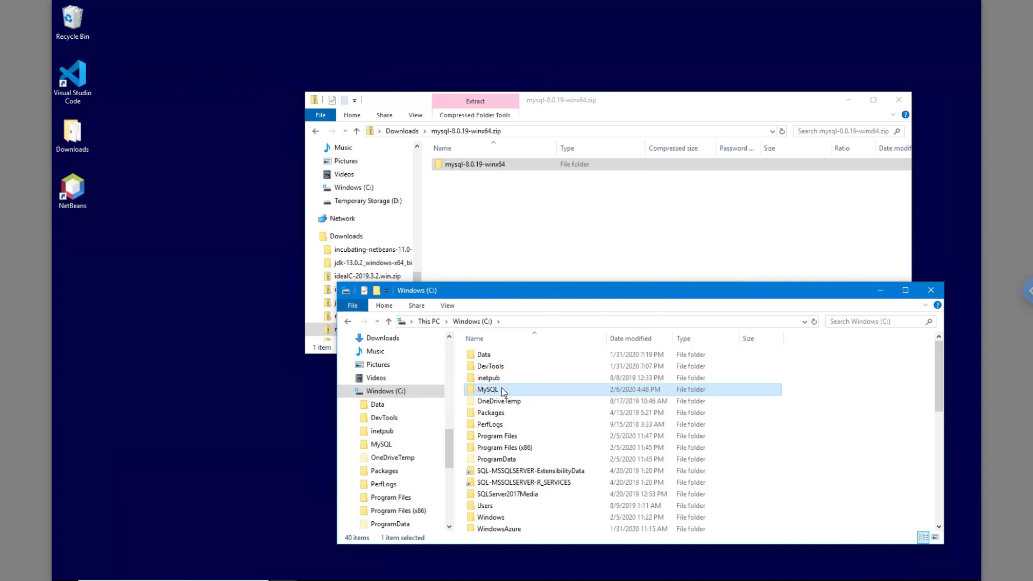
{"action": "double_click", "coordinate": [503, 391]}
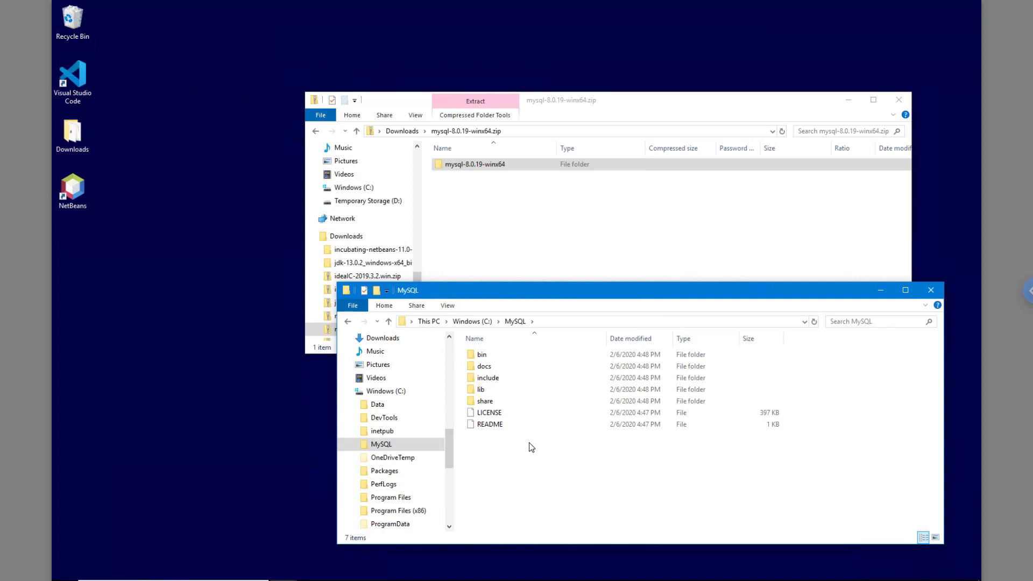
Create a new text document named my.txt in C:\MySQL and open it in Notepad
{"action": "right_click", "coordinate": [483, 465]}
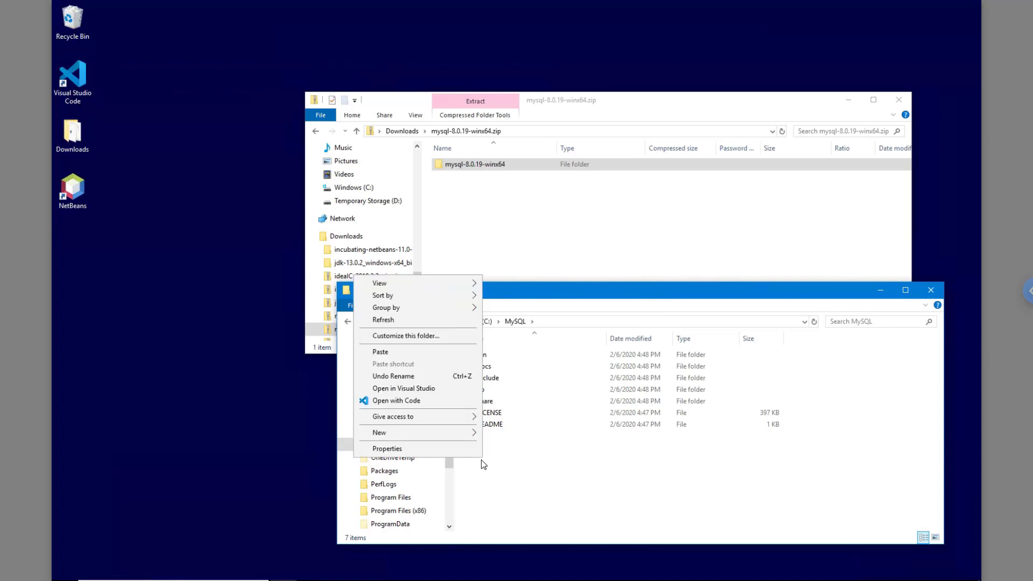
{"action": "mouse_move", "coordinate": [433, 436]}
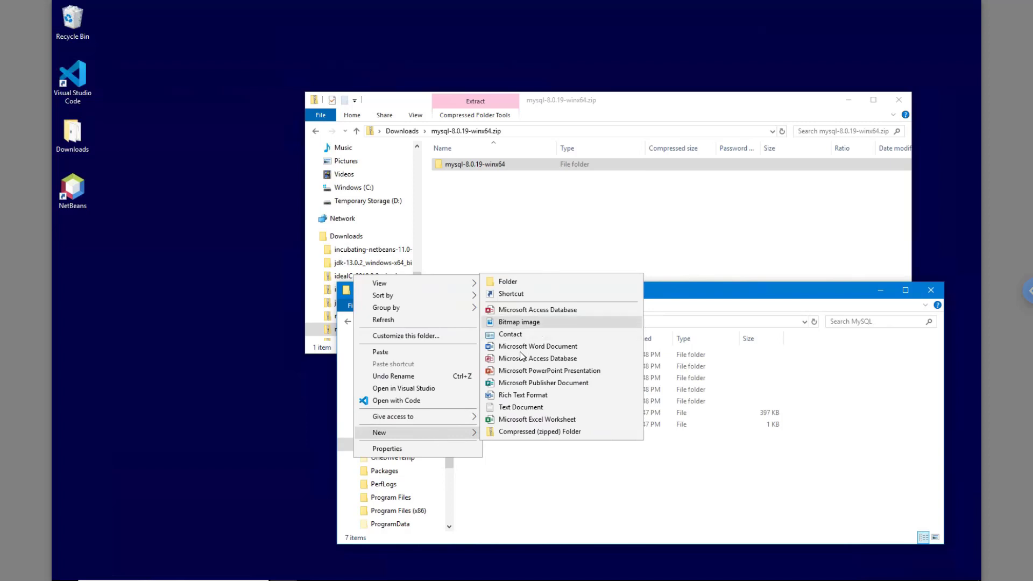
{"action": "left_click", "coordinate": [510, 407]}
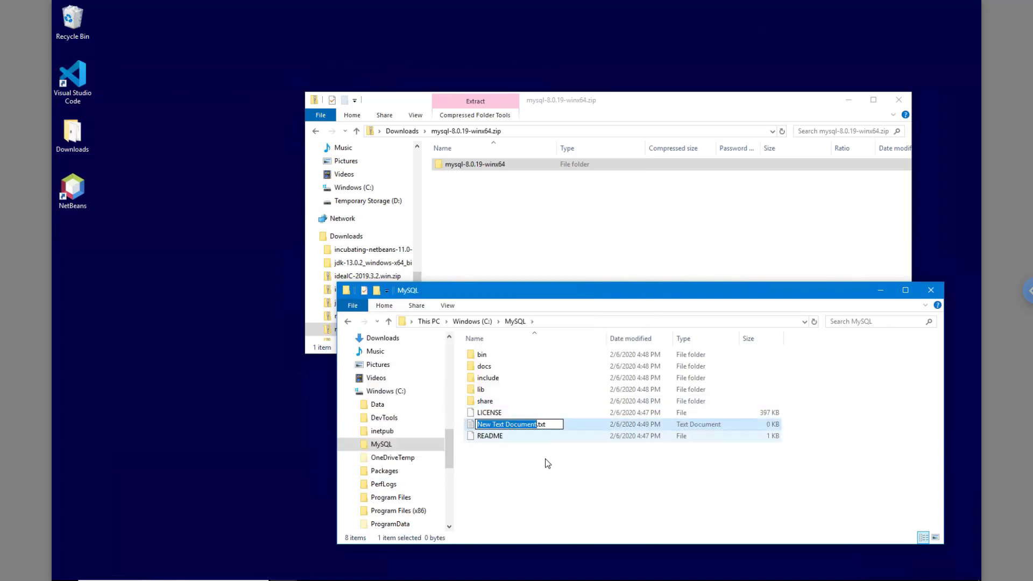
{"action": "type", "text": "my"}
{"action": "key", "text": "Return"}
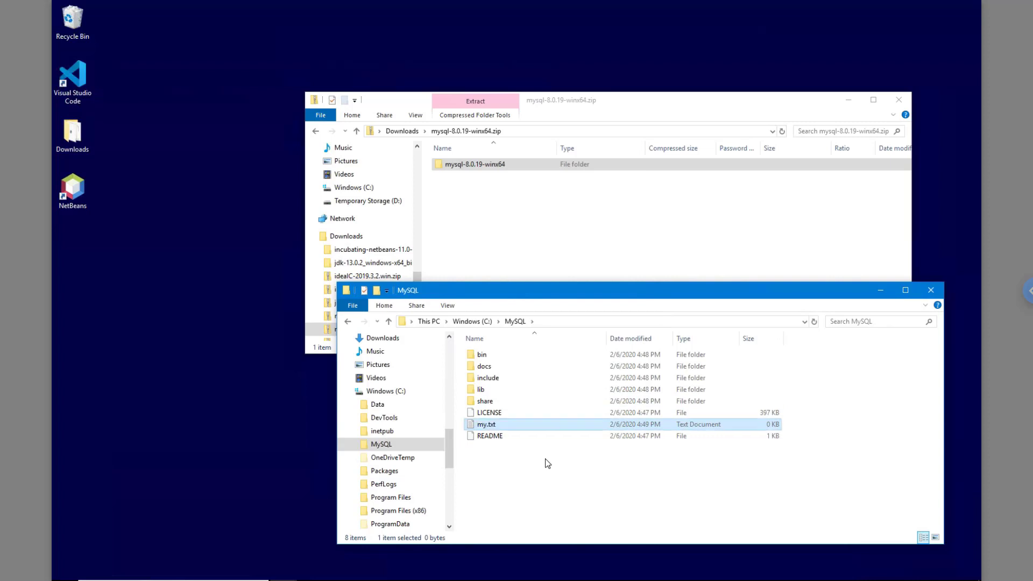
{"action": "key", "text": "Return"}
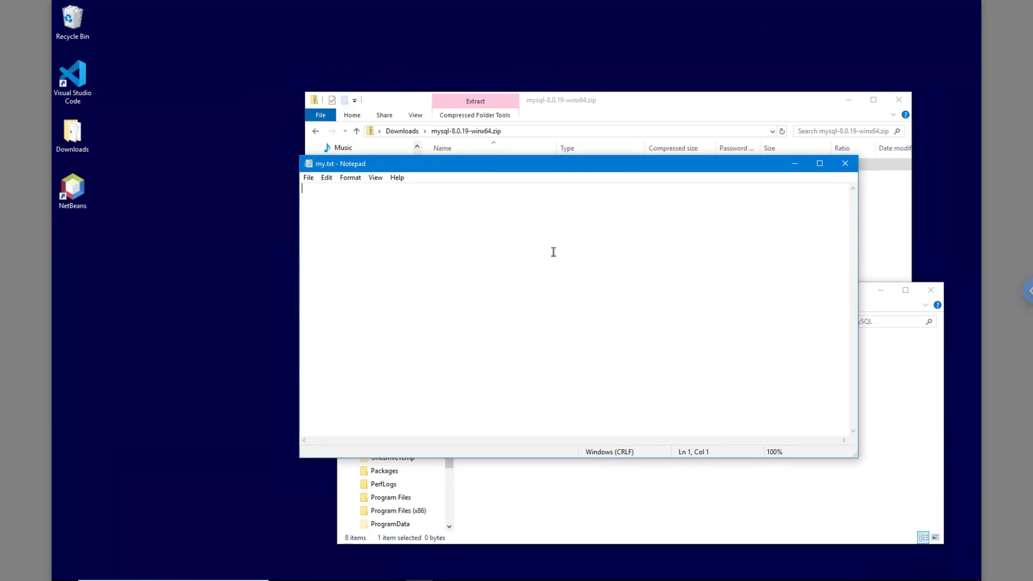
Write [mysqld], basedir=c:\mysql and datadir=c:\mysql\data on separate lines, then save and close
{"action": "type", "text": "[mysqld]"}
{"action": "key", "text": "Return"}
{"action": "type", "text": "basedir=c:\\mysql"}
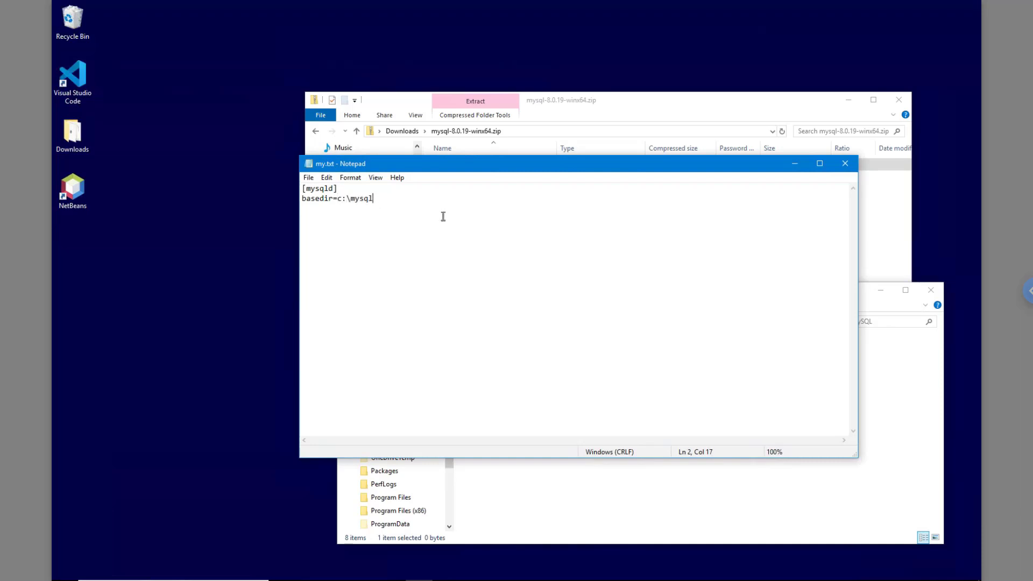
{"action": "key", "text": "Return"}
{"action": "type", "text": "datadir=c:\\mysql\\data"}
{"action": "key", "text": "ctrl+s"}
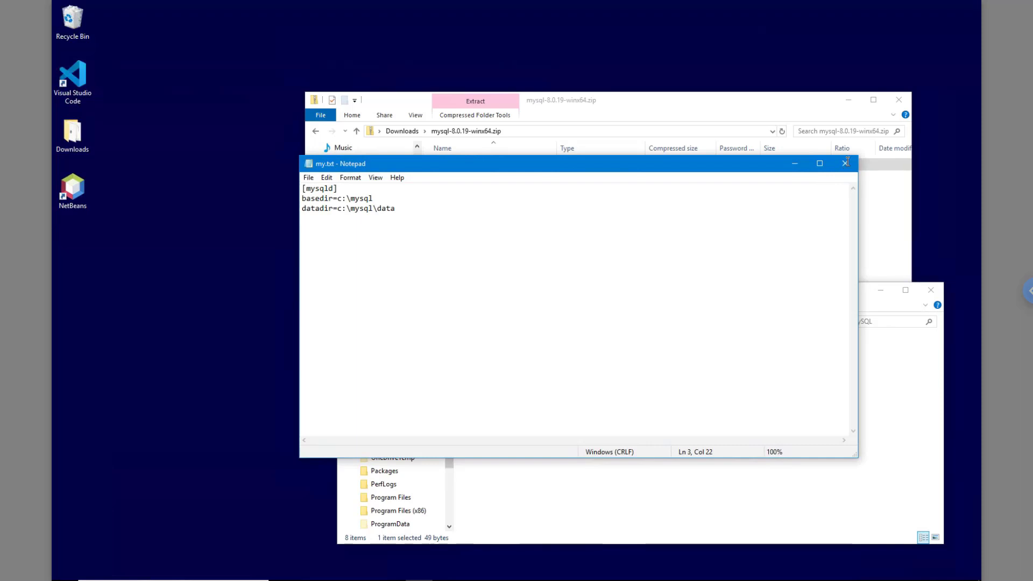
{"action": "left_click", "coordinate": [847, 160]}
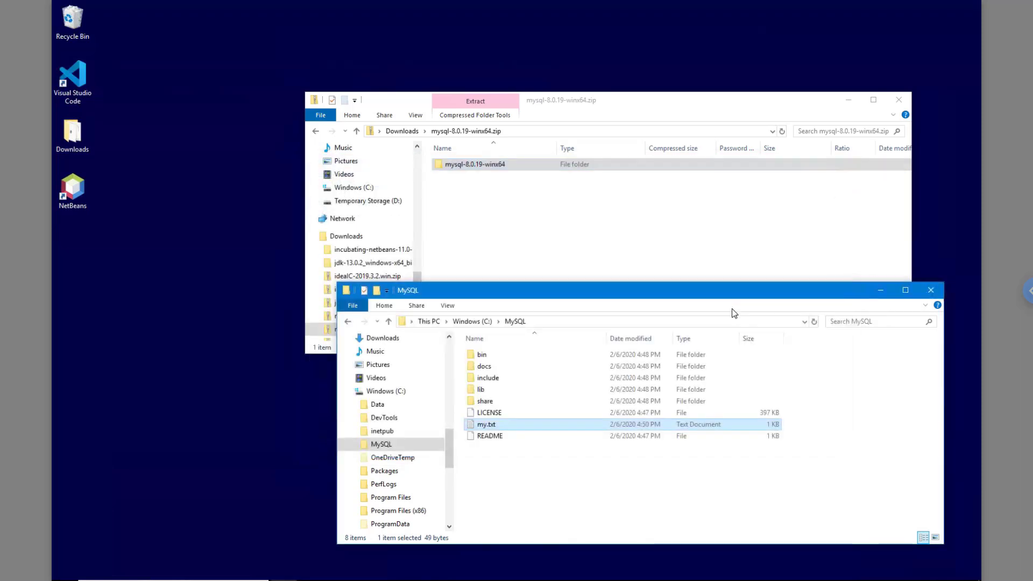
Change my.txt's extension to .ini, accepting the extension-change warning
{"action": "left_click", "coordinate": [495, 426]}
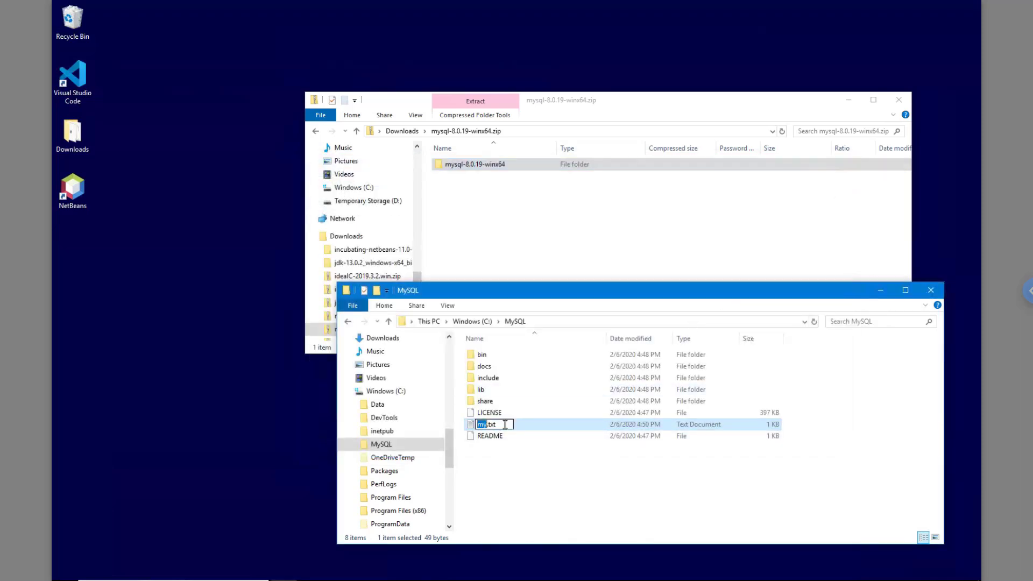
{"action": "left_click", "coordinate": [503, 424]}
{"action": "key", "text": "BackSpace"}
{"action": "key", "text": "BackSpace"}
{"action": "key", "text": "BackSpace"}
{"action": "type", "text": "ini"}
{"action": "key", "text": "Return"}
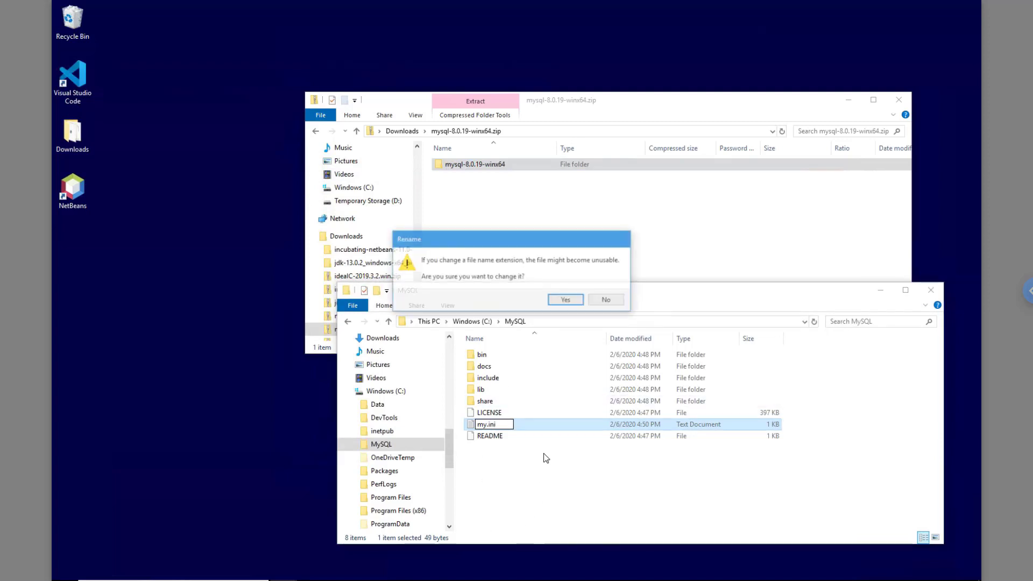
{"action": "left_click", "coordinate": [565, 300]}
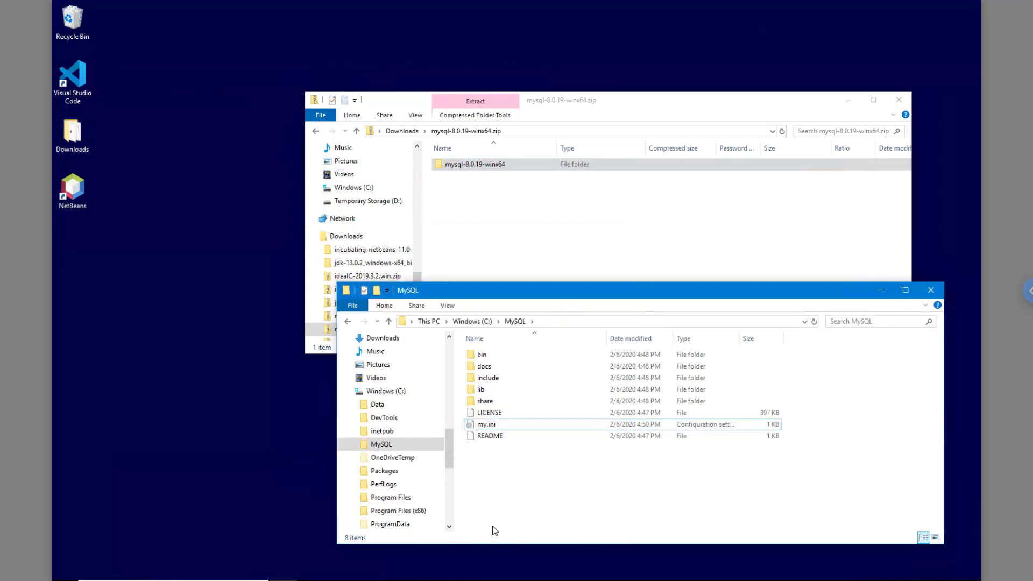
Open Environment Variables from the System panel's advanced settings and check the user Path
{"action": "mouse_move", "coordinate": [466, 578]}
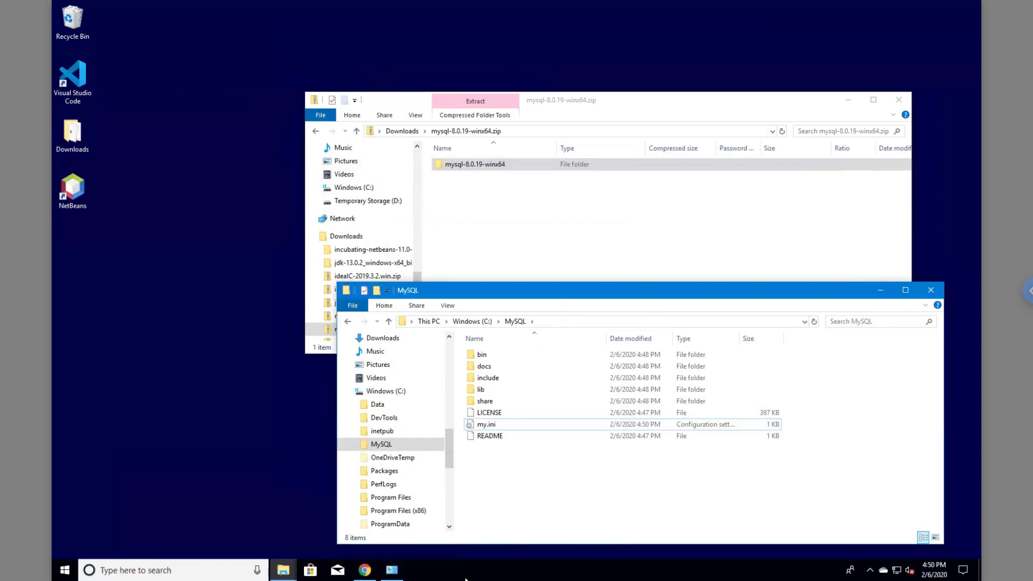
{"action": "left_click", "coordinate": [400, 576]}
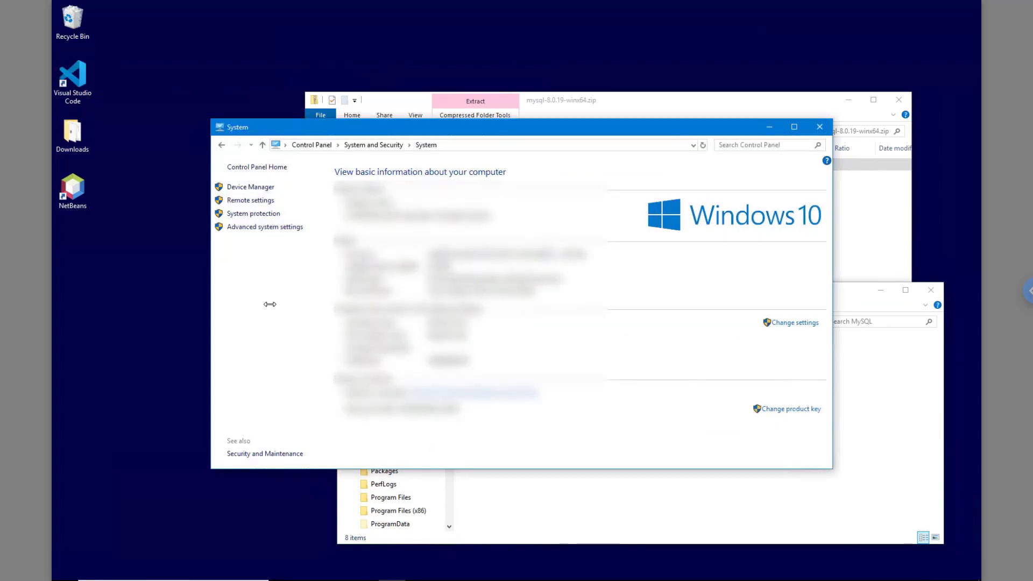
{"action": "left_click", "coordinate": [263, 228]}
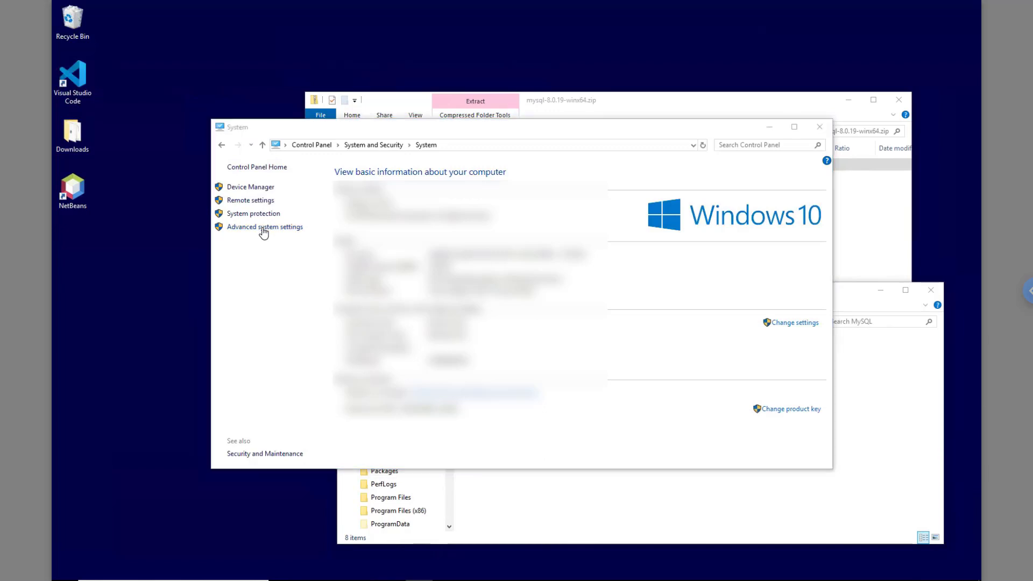
{"action": "left_click", "coordinate": [272, 261]}
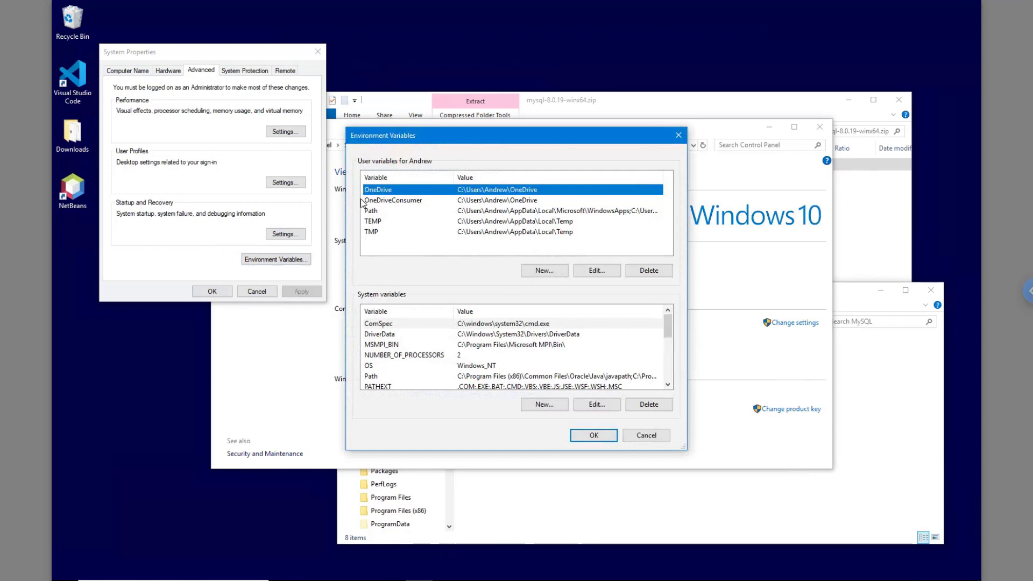
{"action": "left_click", "coordinate": [373, 212]}
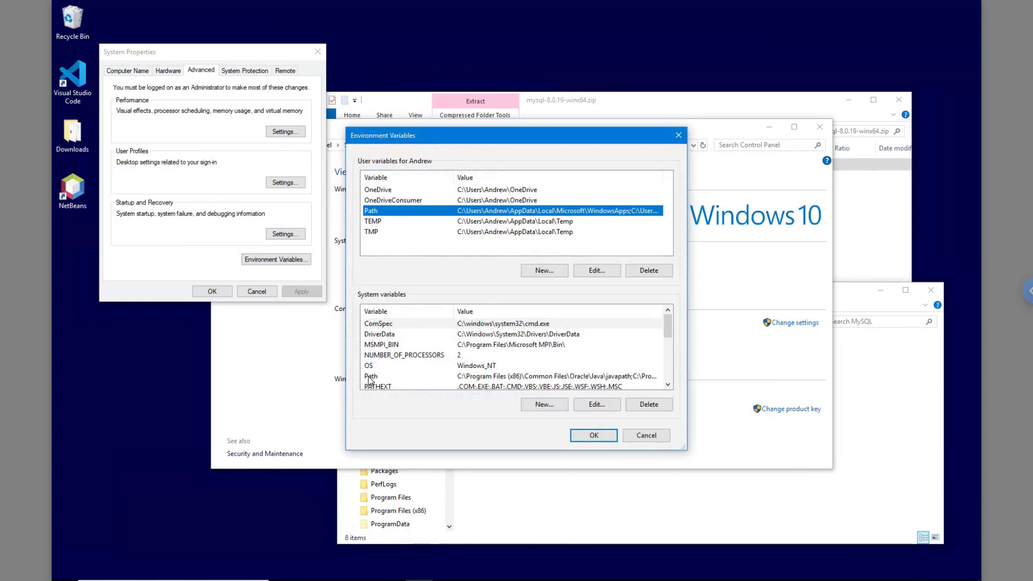
Confirm the system Path includes c:\mysql and c:\mysql\bin, then close all System windows
{"action": "left_click", "coordinate": [401, 376]}
{"action": "double_click", "coordinate": [409, 376]}
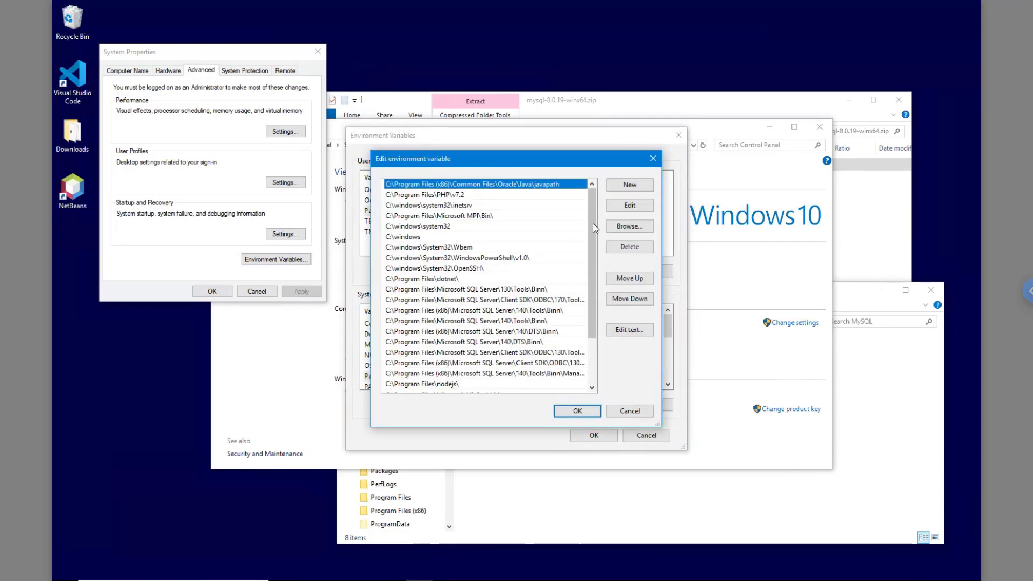
{"action": "left_click_drag", "start_coordinate": [593, 224], "coordinate": [593, 363]}
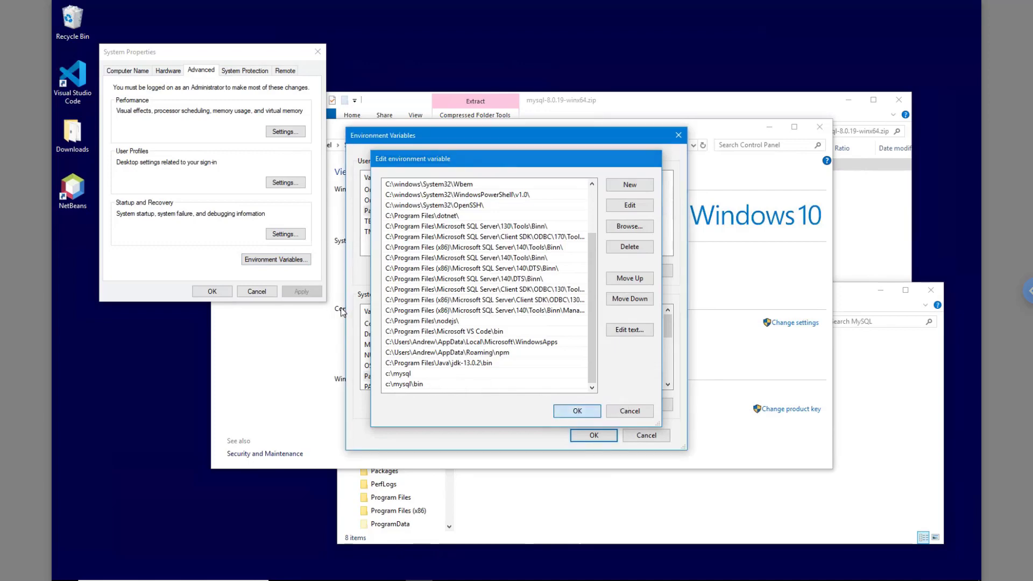
{"action": "left_click", "coordinate": [577, 410]}
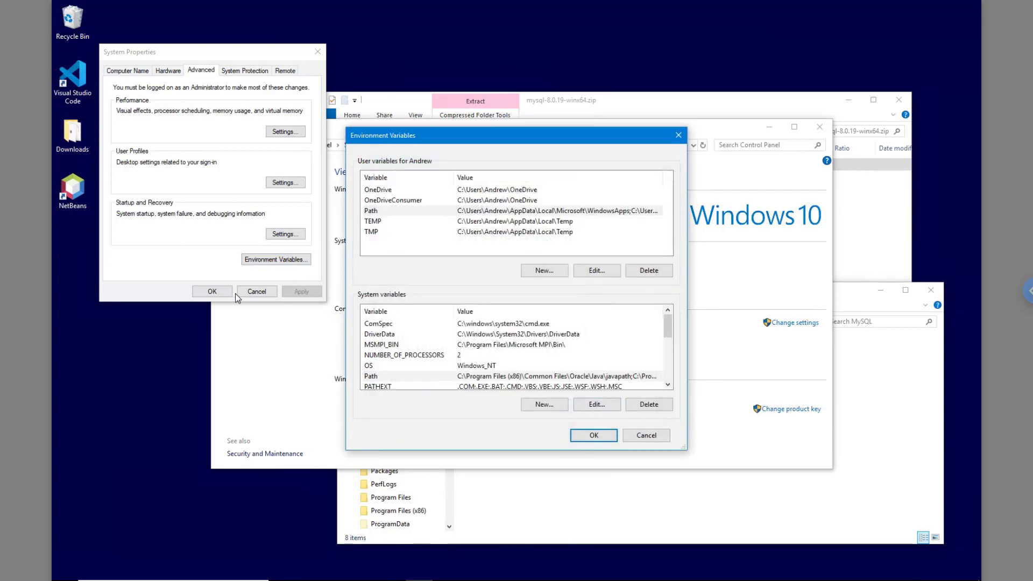
{"action": "left_click", "coordinate": [592, 435]}
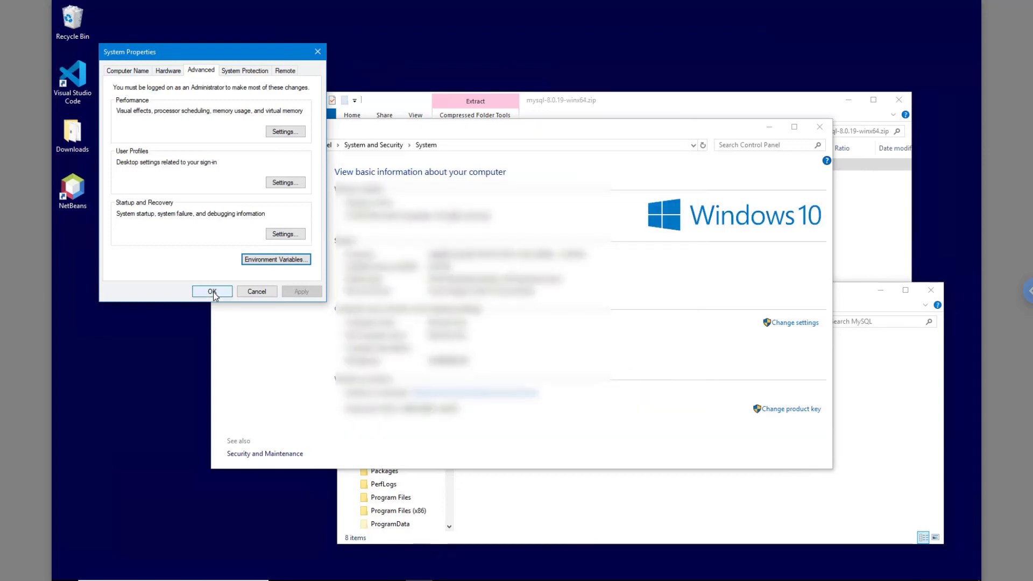
{"action": "left_click", "coordinate": [212, 291]}
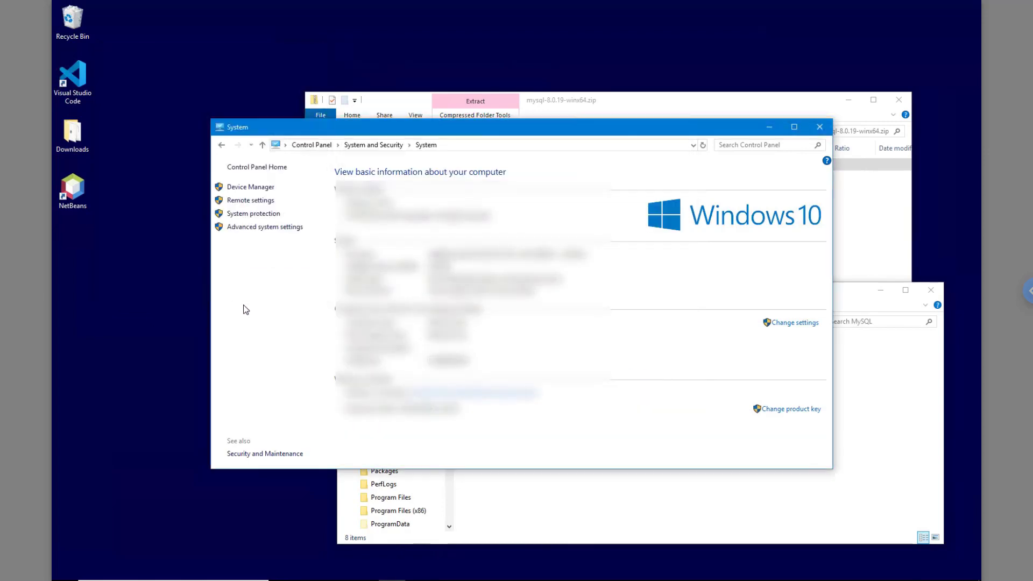
{"action": "left_click", "coordinate": [819, 127]}
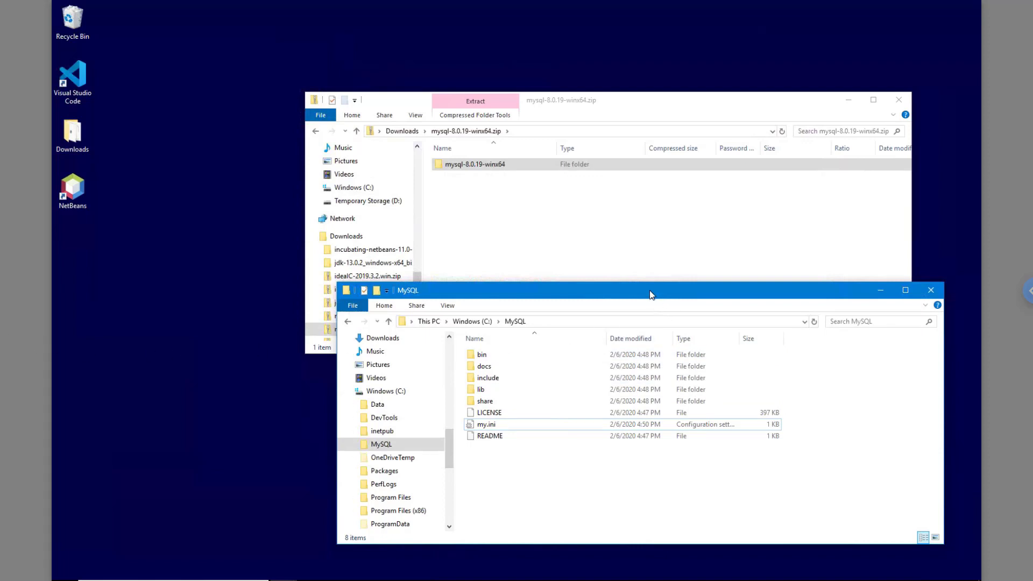
Open a PowerShell window at C:\MySQL from the folder's context menu
{"action": "left_click_drag", "start_coordinate": [650, 289], "coordinate": [576, 238]}
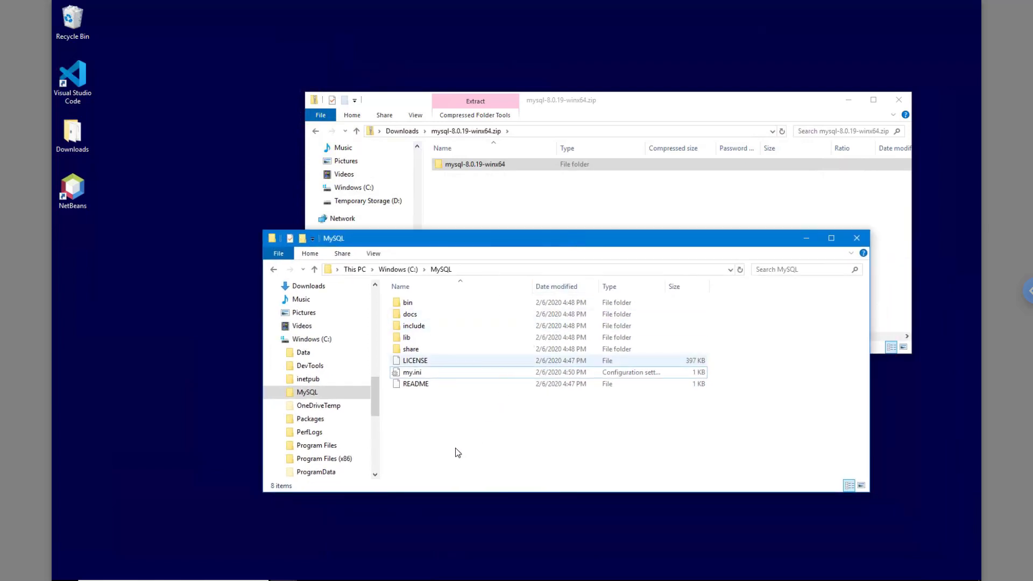
{"action": "right_click", "coordinate": [543, 439]}
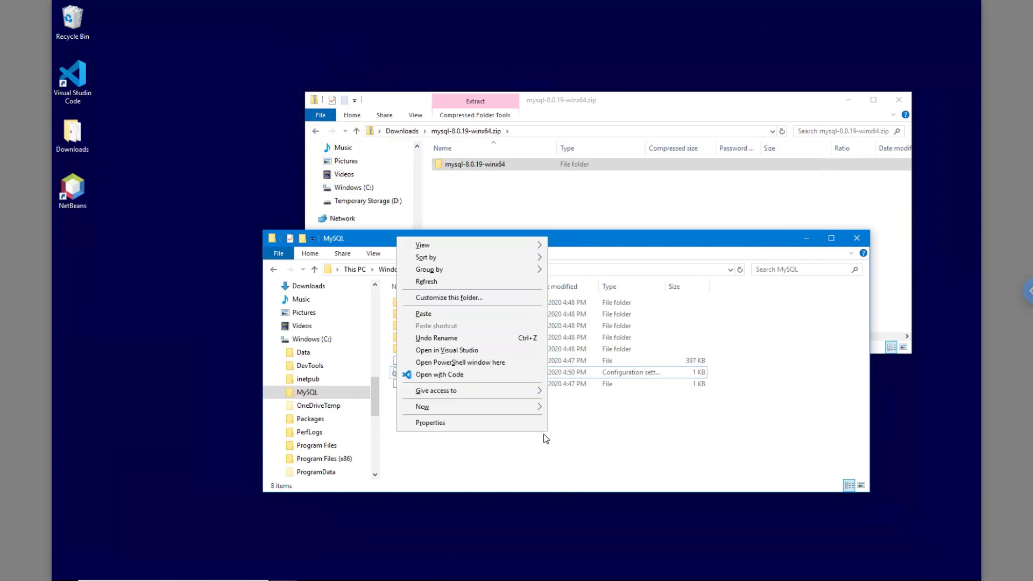
{"action": "left_click", "coordinate": [491, 366]}
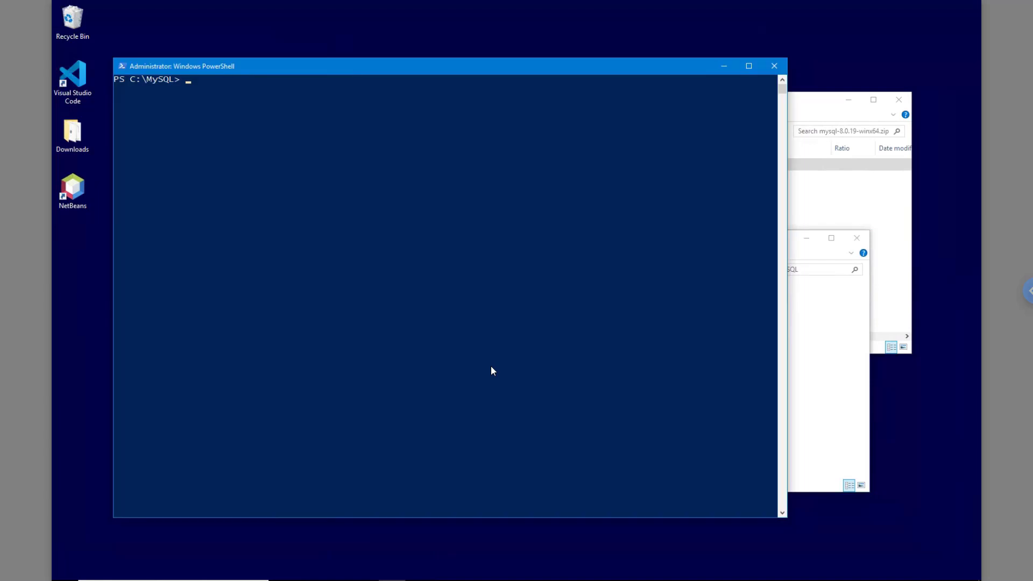
Run 'mysqld --initialize-insecure --console' to create the data folder with an empty root password
{"action": "left_click", "coordinate": [493, 371]}
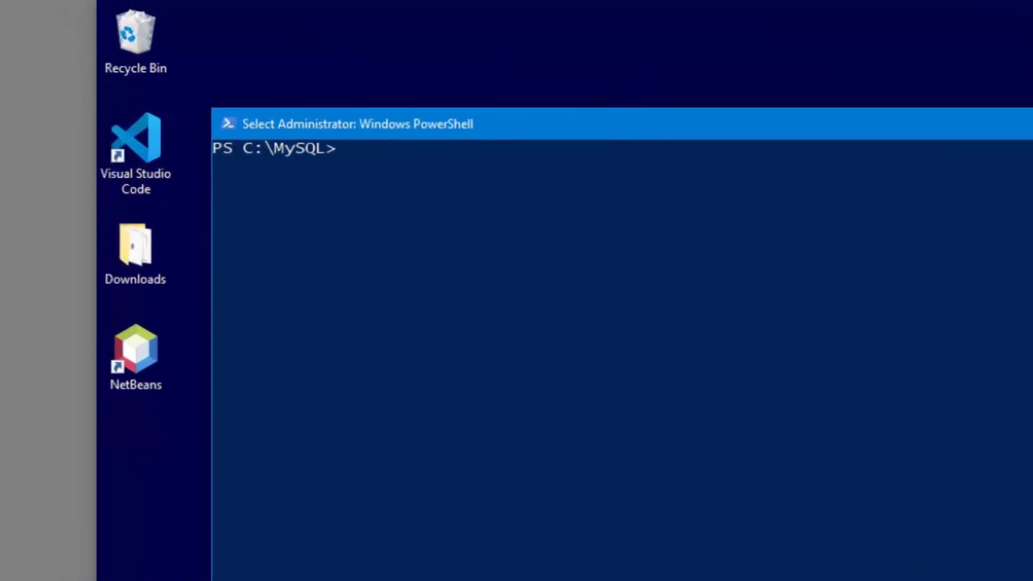
{"action": "type", "text": "mysq"}
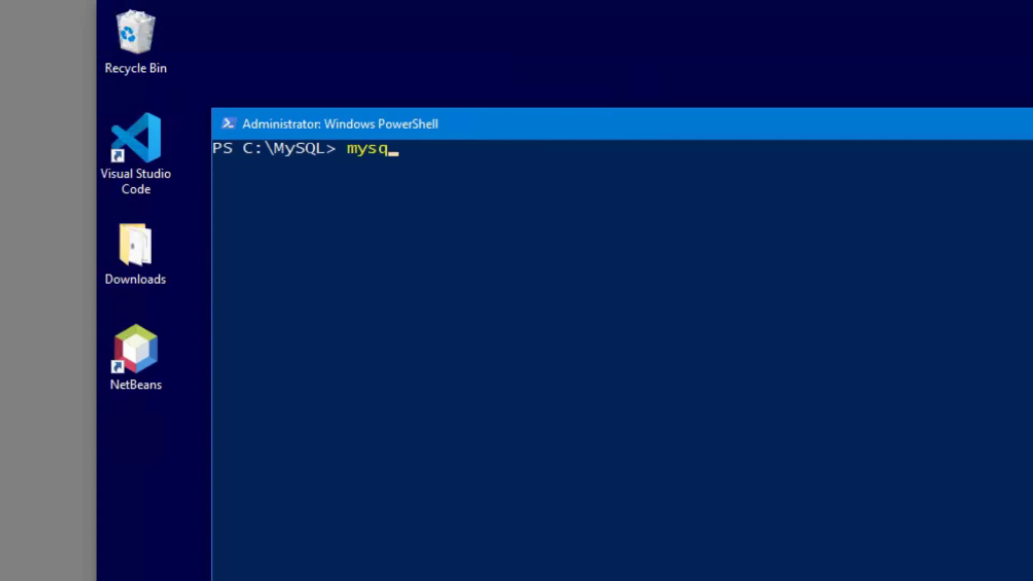
{"action": "type", "text": "ld --initialize"}
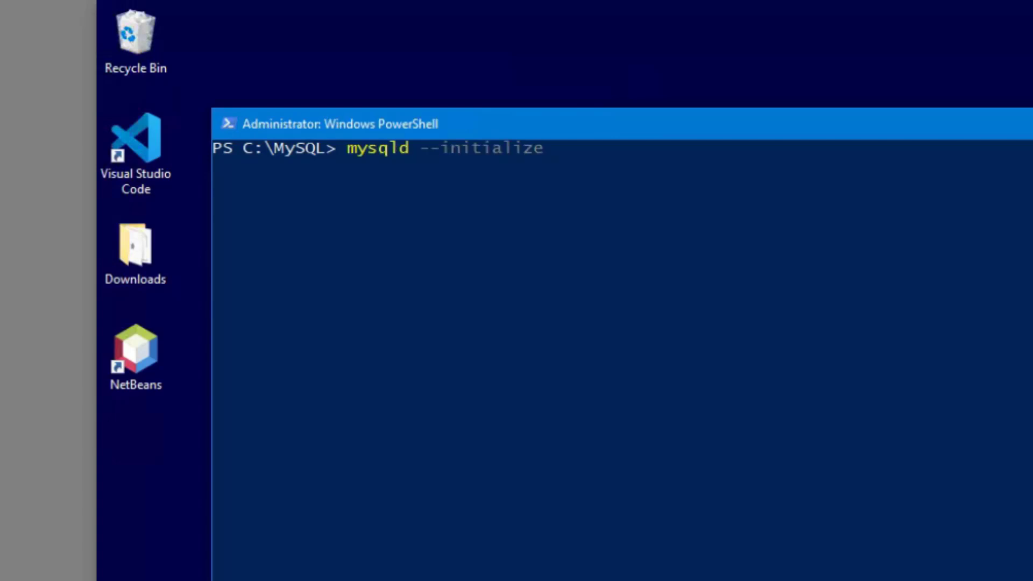
{"action": "type", "text": " --console"}
{"action": "key", "text": "Left"}
{"action": "key", "text": "Left"}
{"action": "key", "text": "Left"}
{"action": "key", "text": "Left"}
{"action": "key", "text": "Left"}
{"action": "key", "text": "Left"}
{"action": "key", "text": "Left"}
{"action": "key", "text": "Left"}
{"action": "key", "text": "Left"}
{"action": "key", "text": "Left"}
{"action": "key", "text": "Left"}
{"action": "type", "text": "-insecure"}
{"action": "key", "text": "Right"}
{"action": "key", "text": "Right"}
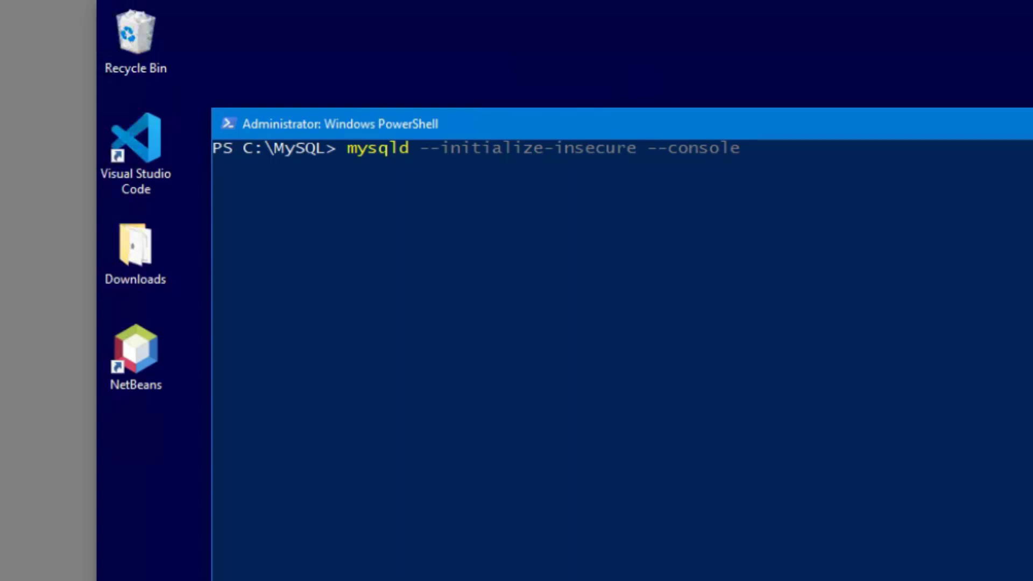
{"action": "key", "text": "Right"}
{"action": "key", "text": "Return"}
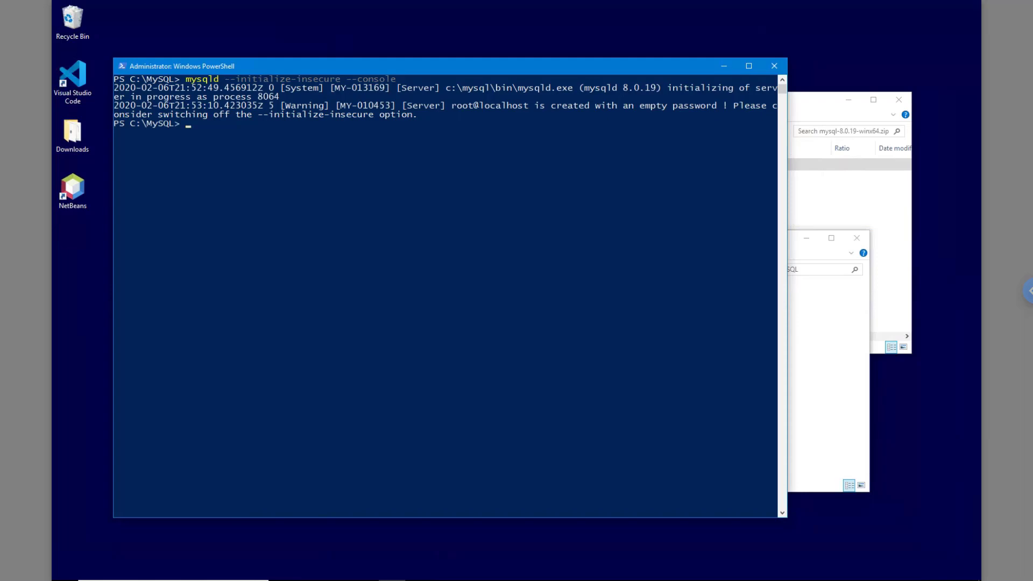
{"action": "left_click", "coordinate": [842, 412]}
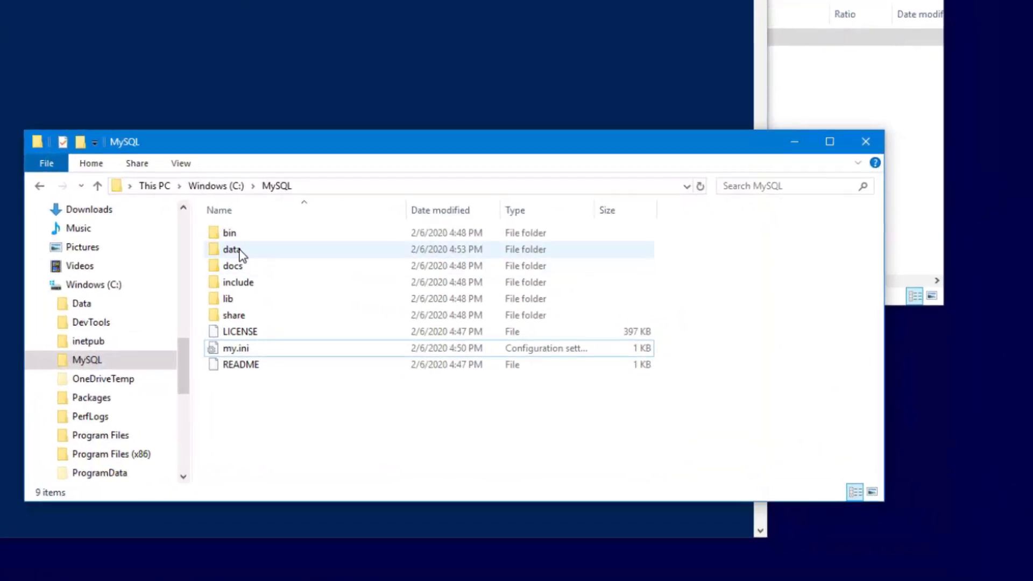
Open the new data folder and confirm it contains the mysql and sys folders
{"action": "double_click", "coordinate": [239, 250]}
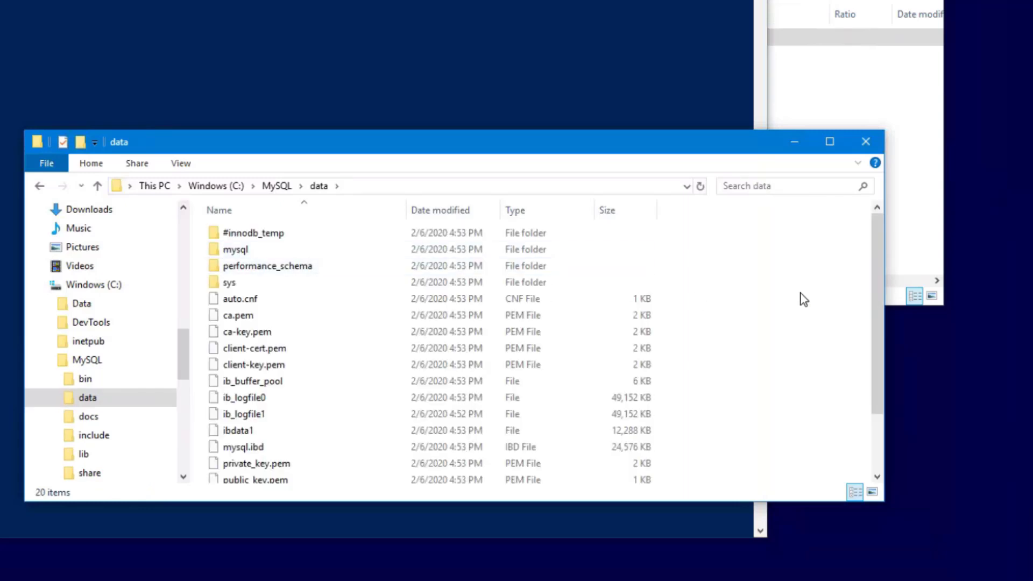
{"action": "scroll", "coordinate": [800, 292], "scroll_direction": "down", "scroll_amount": 2}
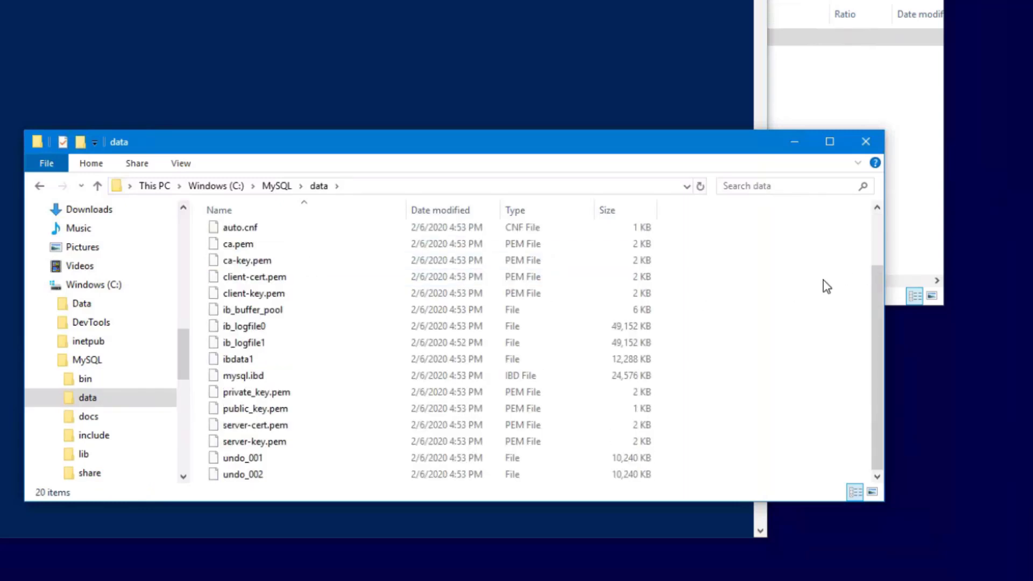
{"action": "scroll", "coordinate": [827, 286], "scroll_direction": "up", "scroll_amount": 2}
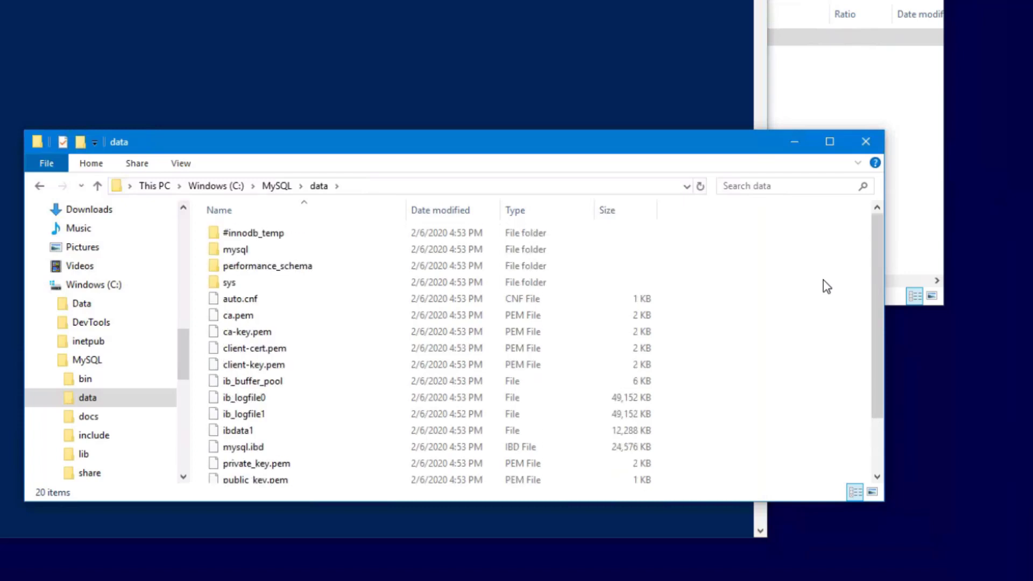
{"action": "left_click", "coordinate": [377, 250]}
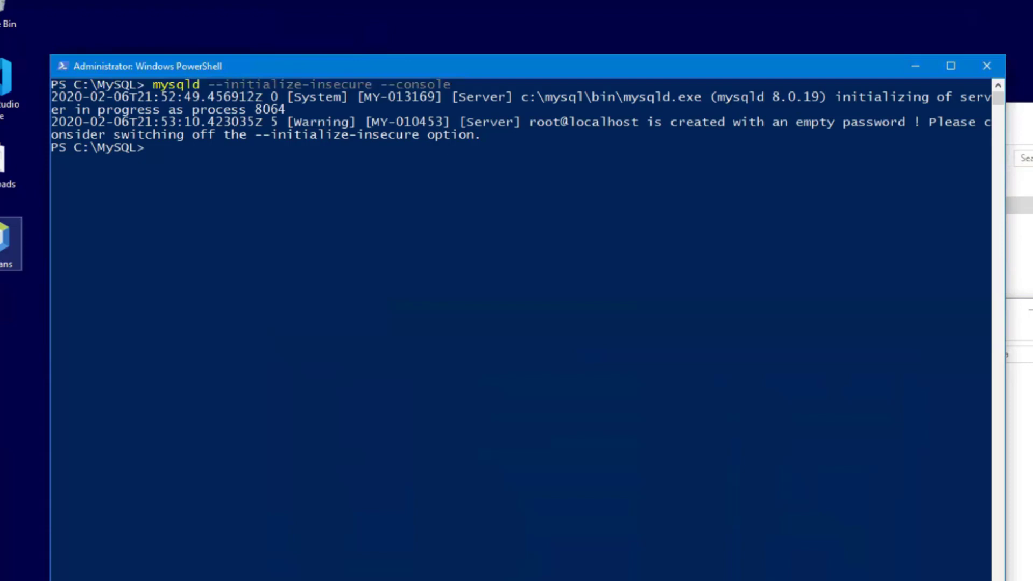
Start the server with 'mysqld --console' until it is ready for connections on port 3306
{"action": "left_click", "coordinate": [602, 261]}
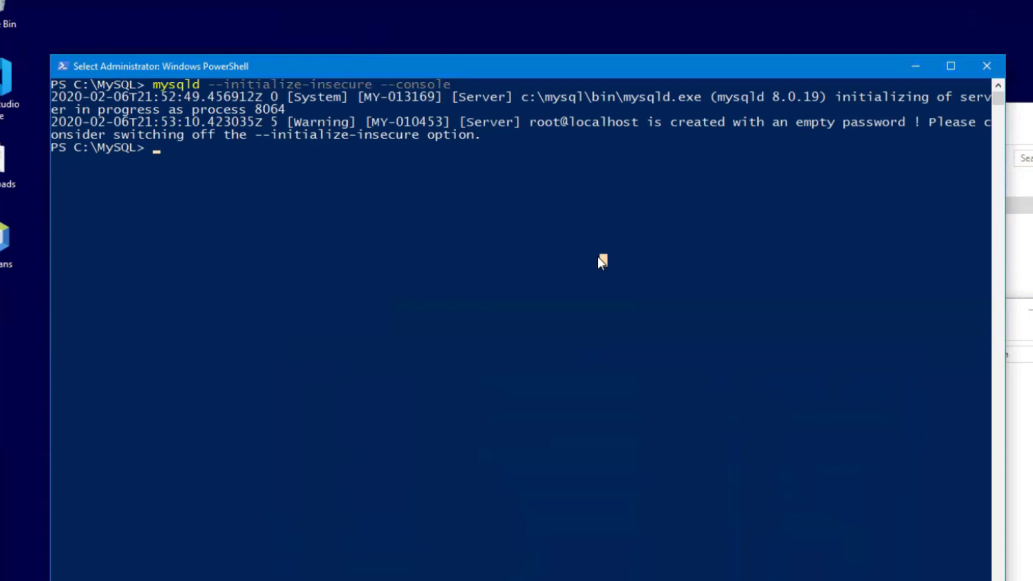
{"action": "type", "text": "m"}
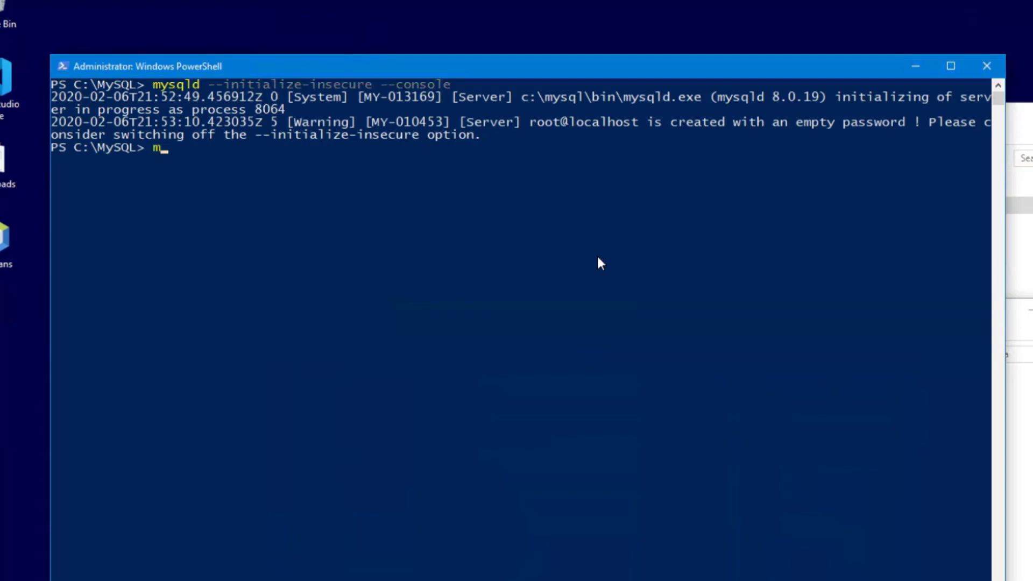
{"action": "type", "text": "ysqld --console"}
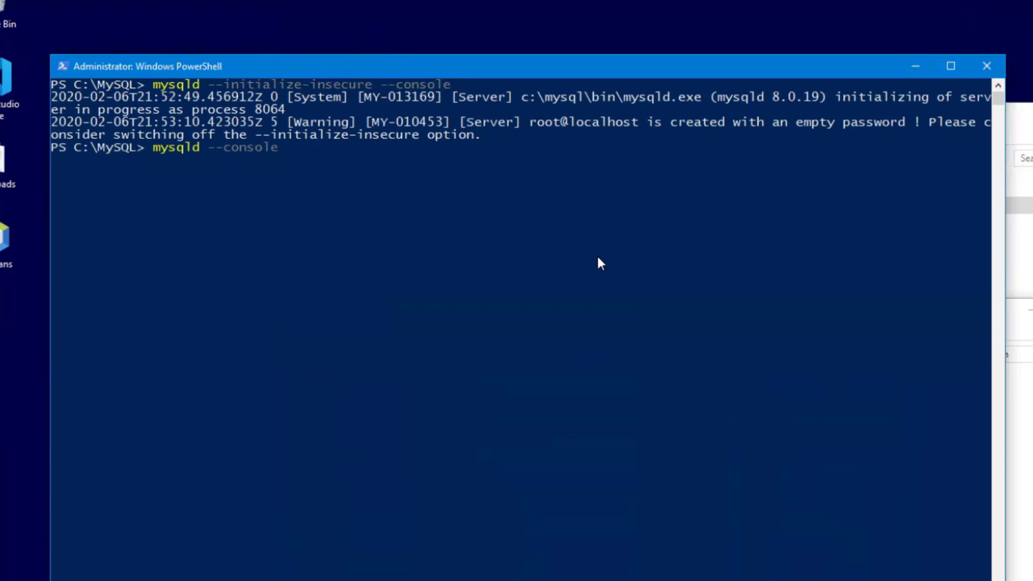
{"action": "key", "text": "Return"}
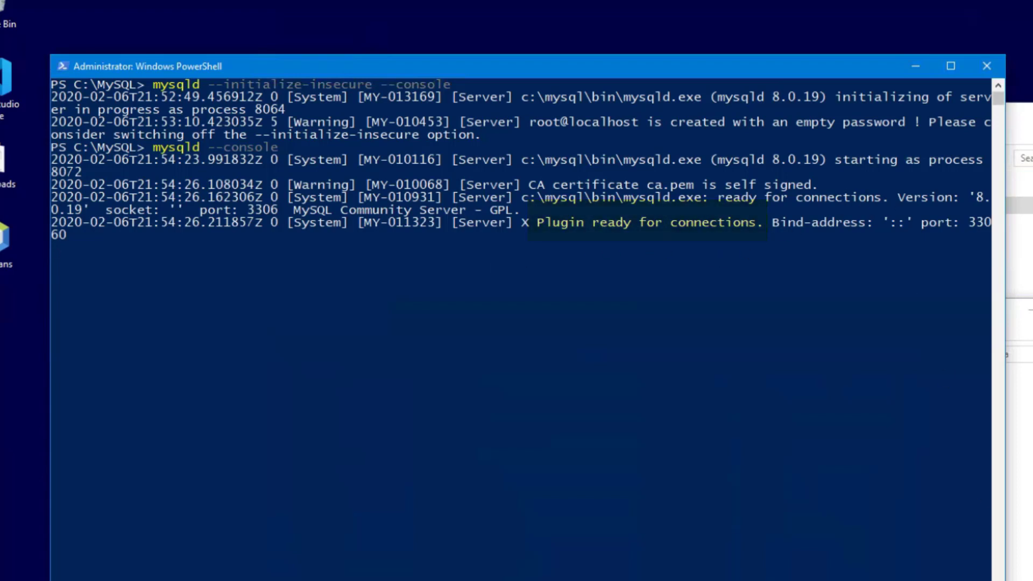
{"action": "key", "text": "alt+Tab"}
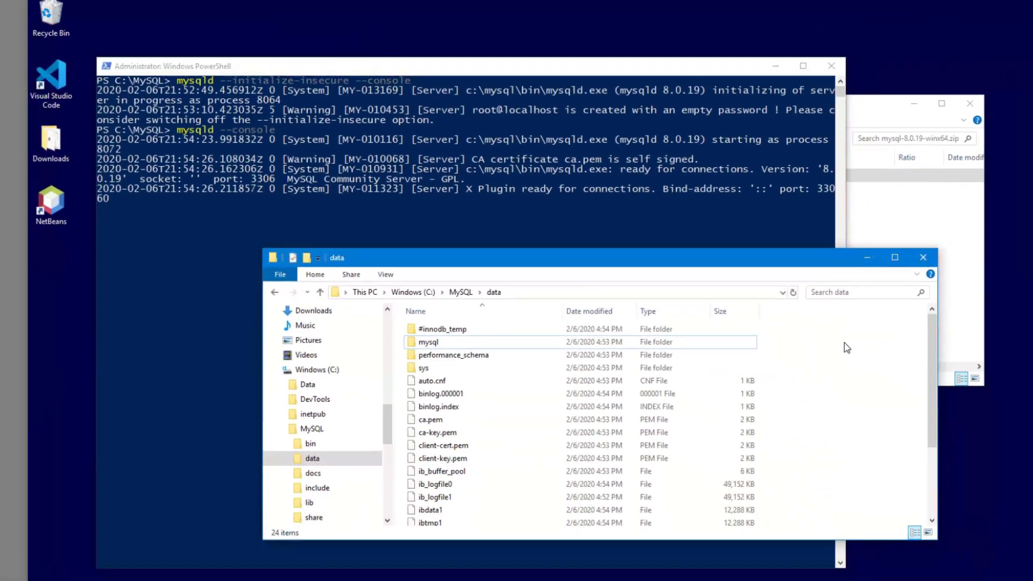
Open a second PowerShell window in the C:\MySQL\data folder via the extended context menu
{"action": "right_click", "coordinate": [938, 414]}
{"action": "left_click", "coordinate": [815, 327]}
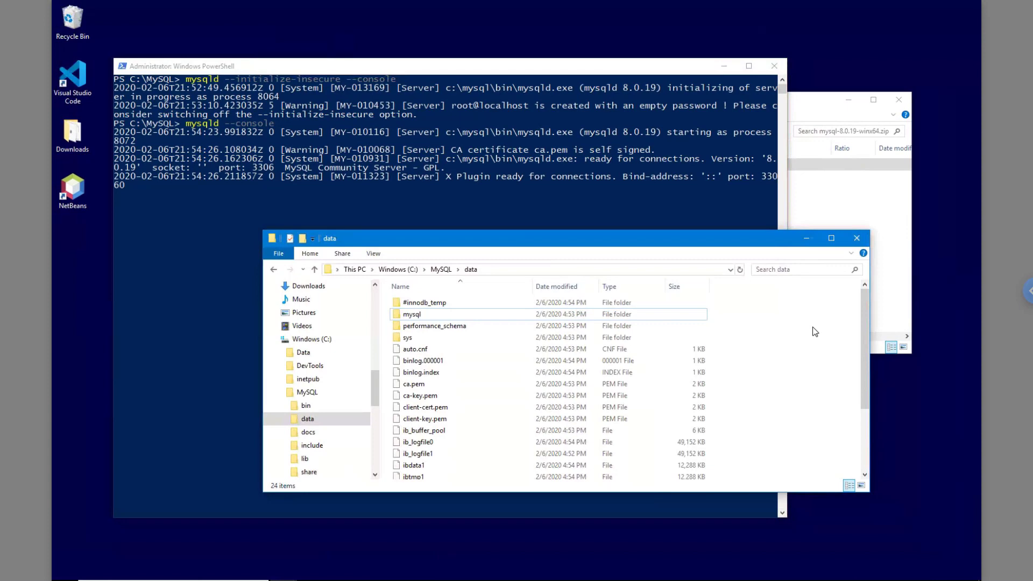
{"action": "right_click", "coordinate": [812, 327], "text": "shift"}
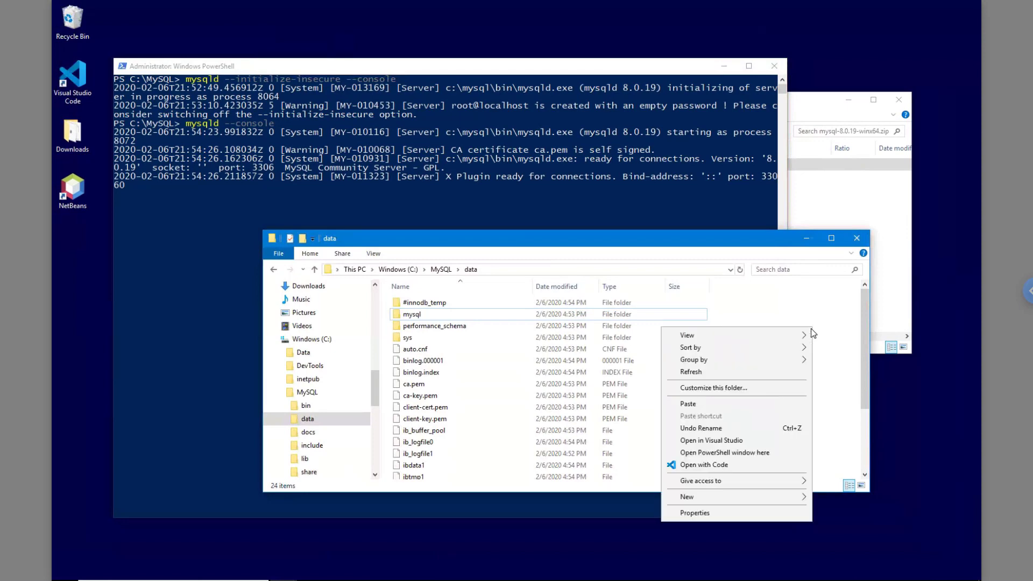
{"action": "left_click", "coordinate": [734, 451]}
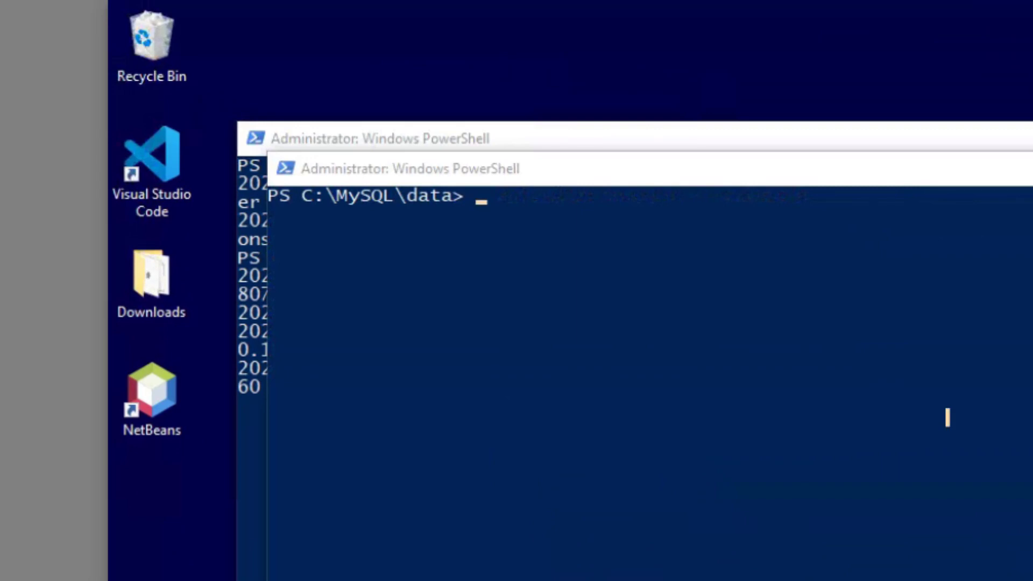
Log in with 'mysql -u root -p' using the empty password, then exit the monitor
{"action": "left_click", "coordinate": [948, 415]}
{"action": "type", "text": "mysql -u root -"}
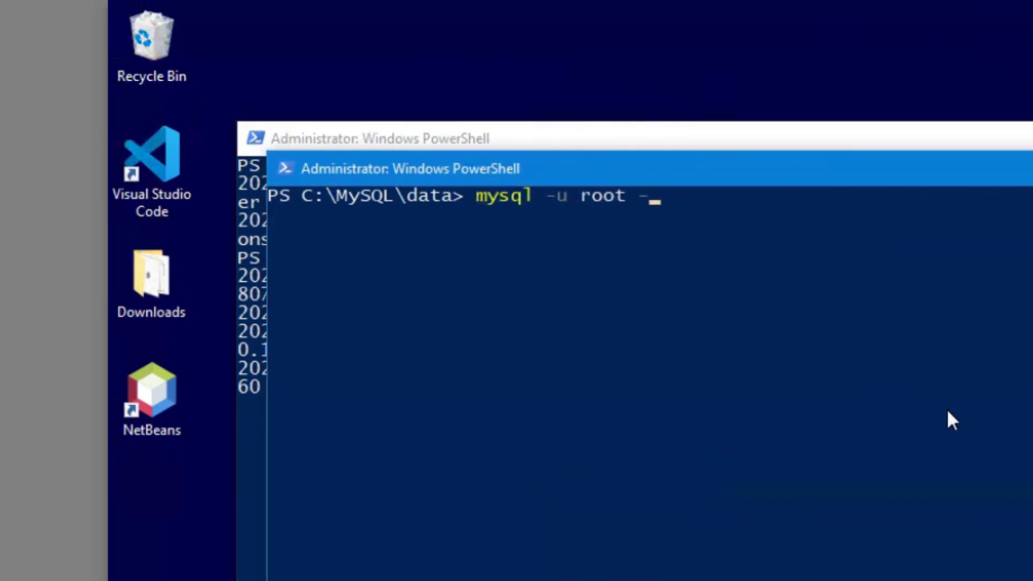
{"action": "type", "text": "p"}
{"action": "key", "text": "Return"}
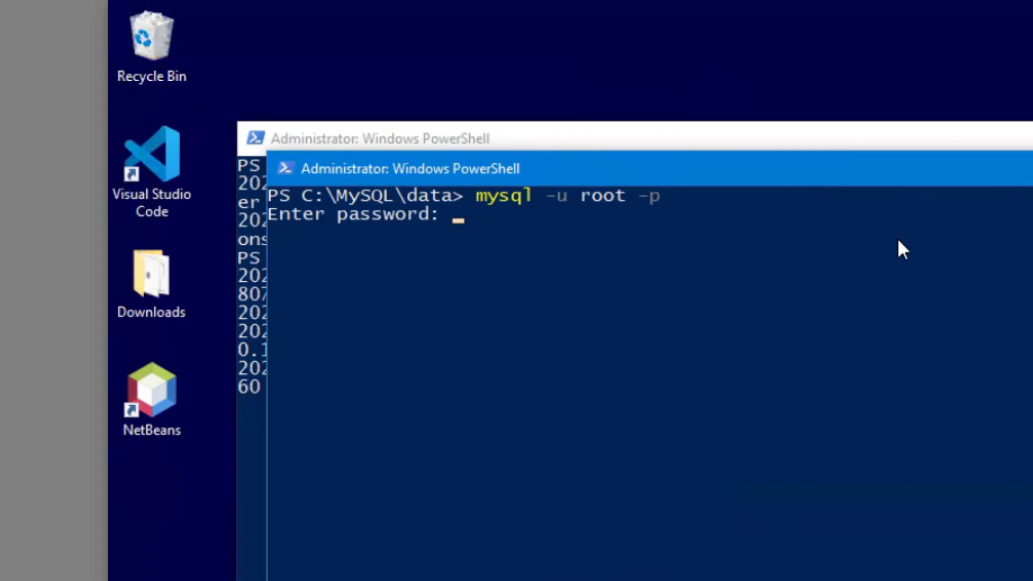
{"action": "key", "text": "Return"}
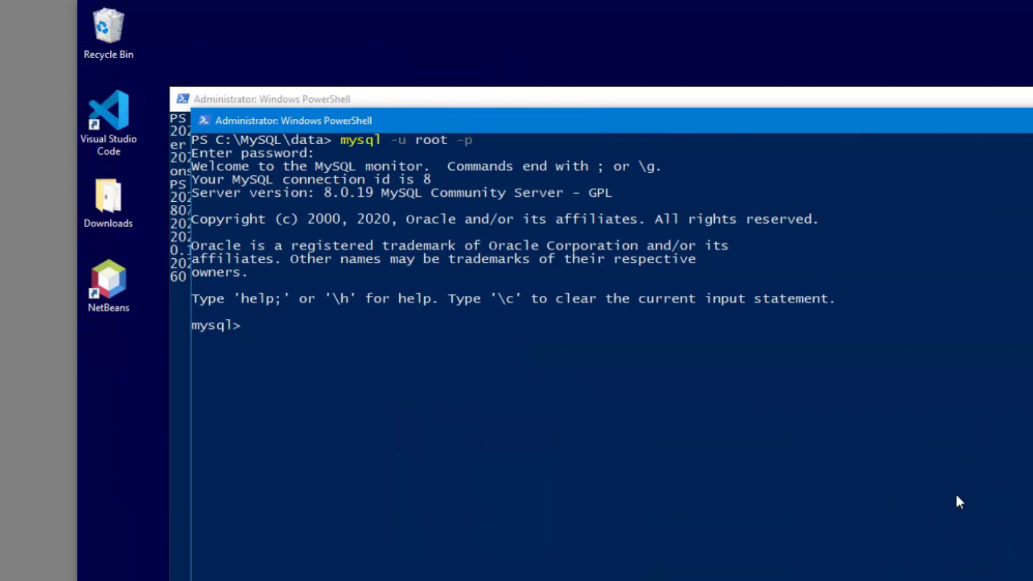
{"action": "left_click", "coordinate": [570, 408]}
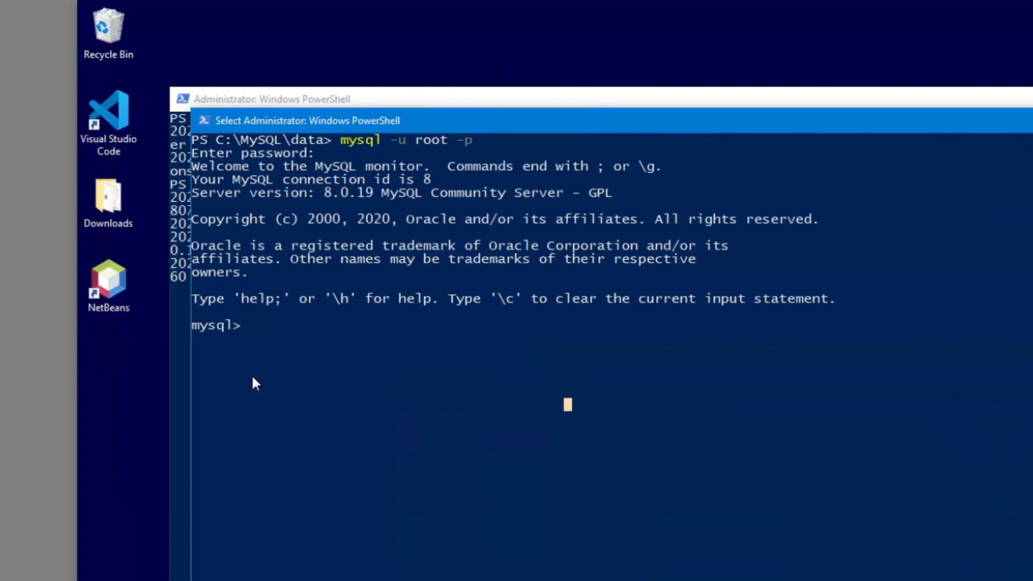
{"action": "left_click", "coordinate": [278, 325]}
{"action": "type", "text": "exit"}
{"action": "key", "text": "Return"}
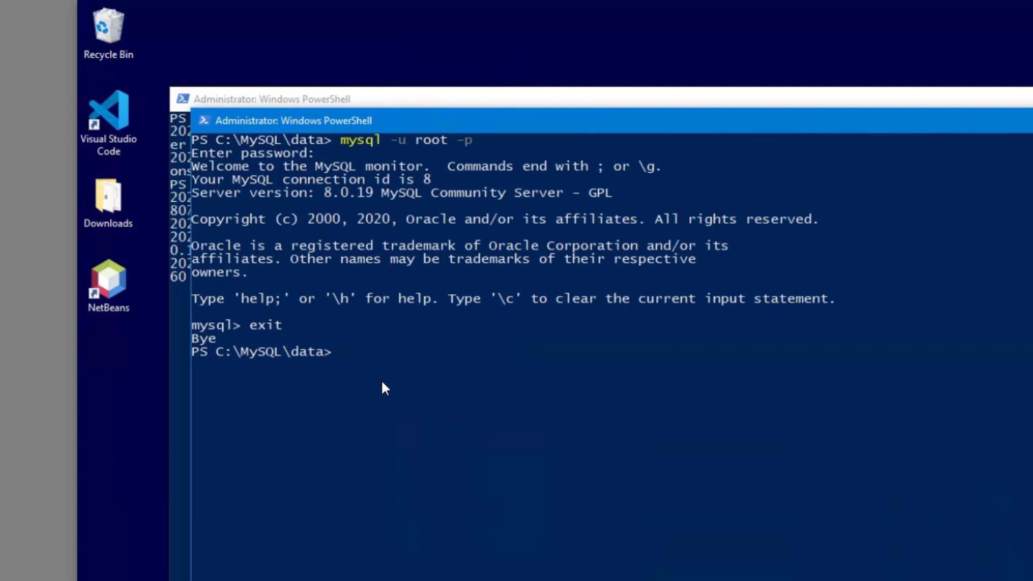
Run mysql_secure_installation from the C:\MySQL\data prompt
{"action": "left_click", "coordinate": [386, 360]}
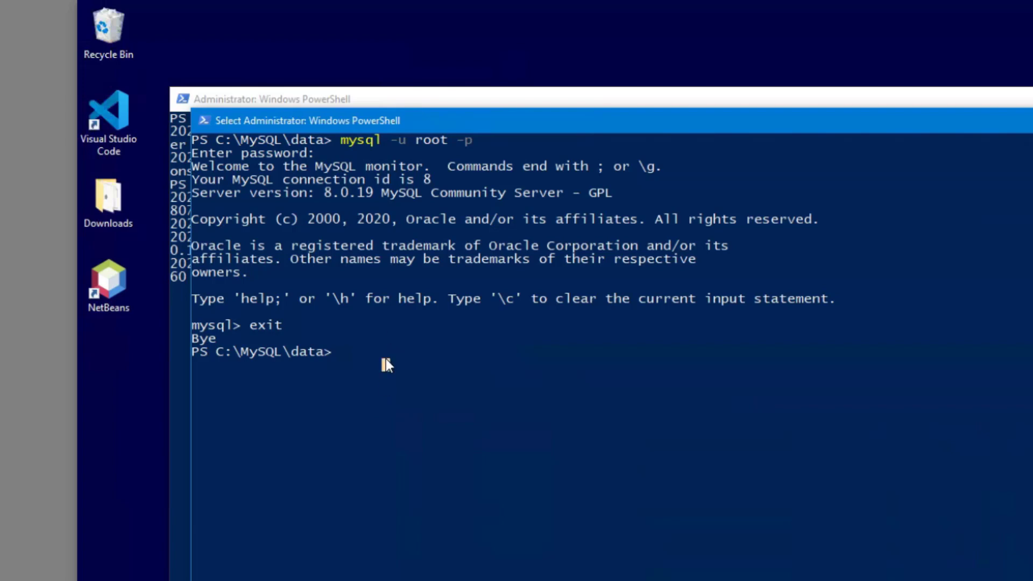
{"action": "type", "text": "mysql"}
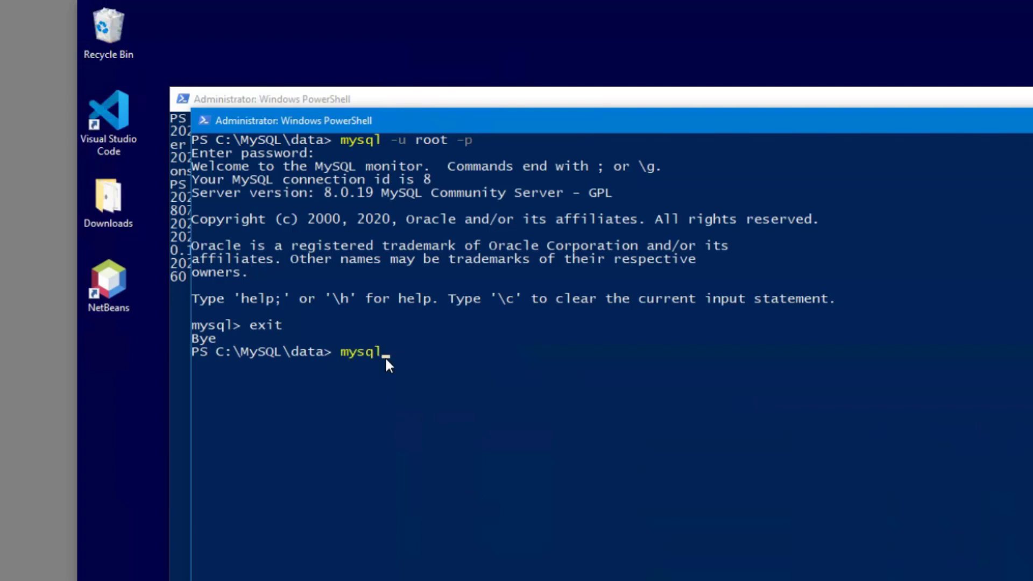
{"action": "key", "text": "Right"}
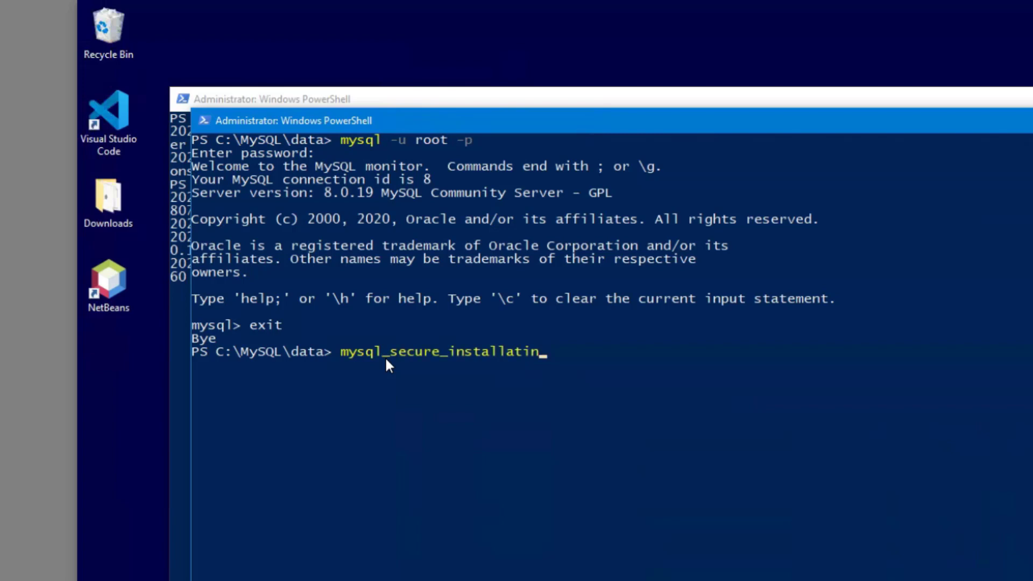
{"action": "key", "text": "BackSpace"}
{"action": "type", "text": "on"}
{"action": "key", "text": "Return"}
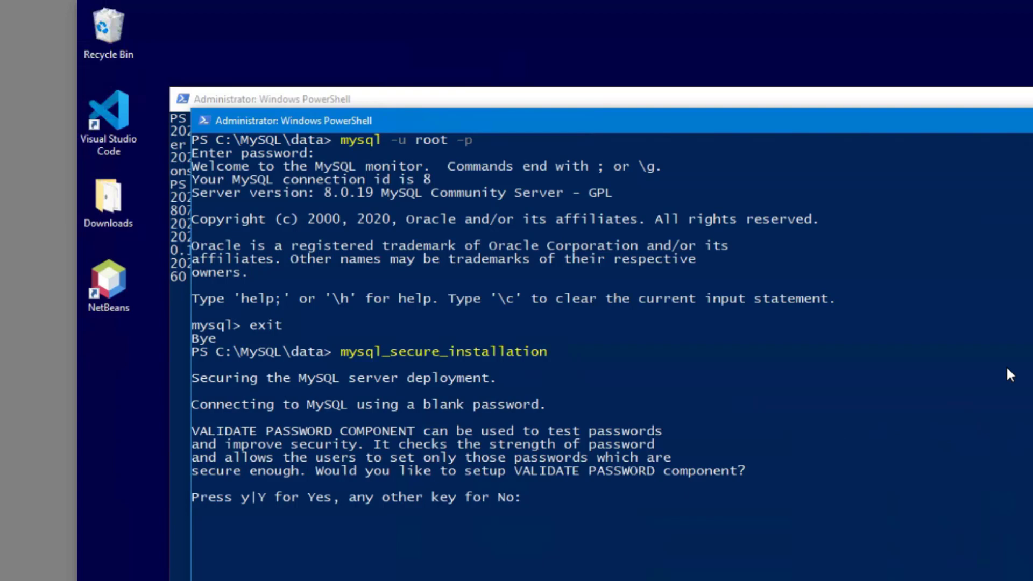
Enable password validation with the LOW (0) policy and set the new root password
{"action": "type", "text": "Y"}
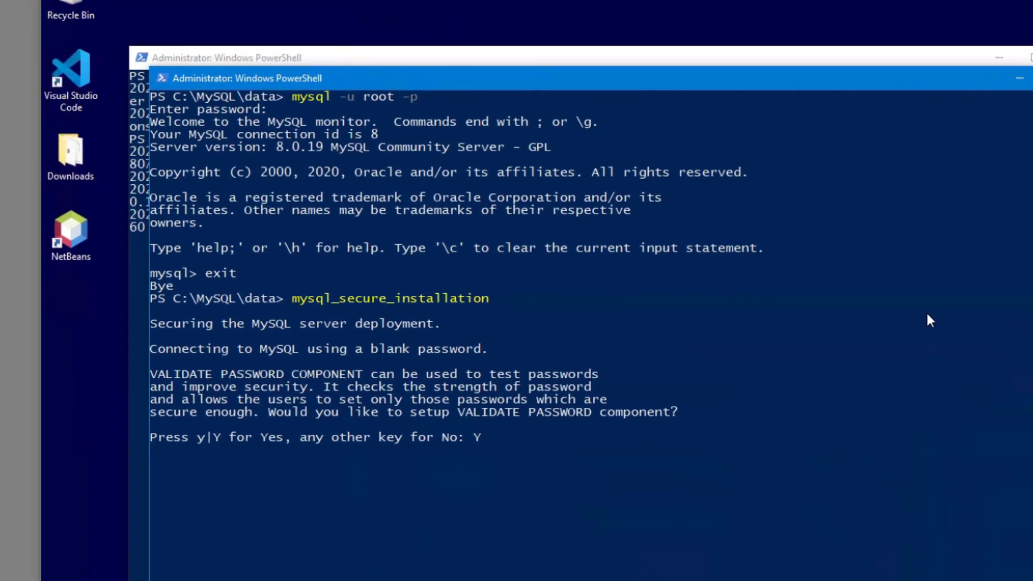
{"action": "key", "text": "Return"}
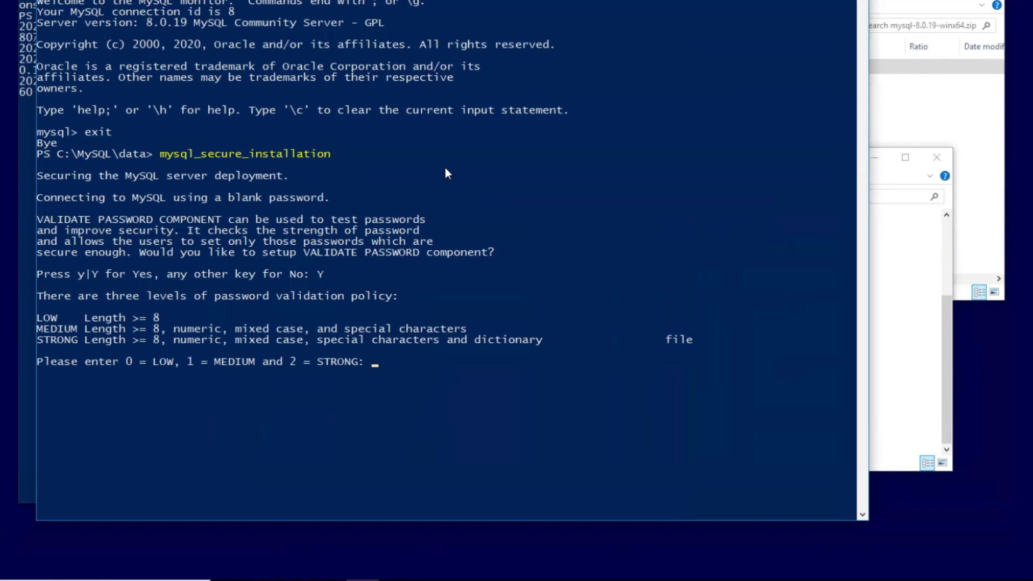
{"action": "type", "text": "0"}
{"action": "key", "text": "Return"}
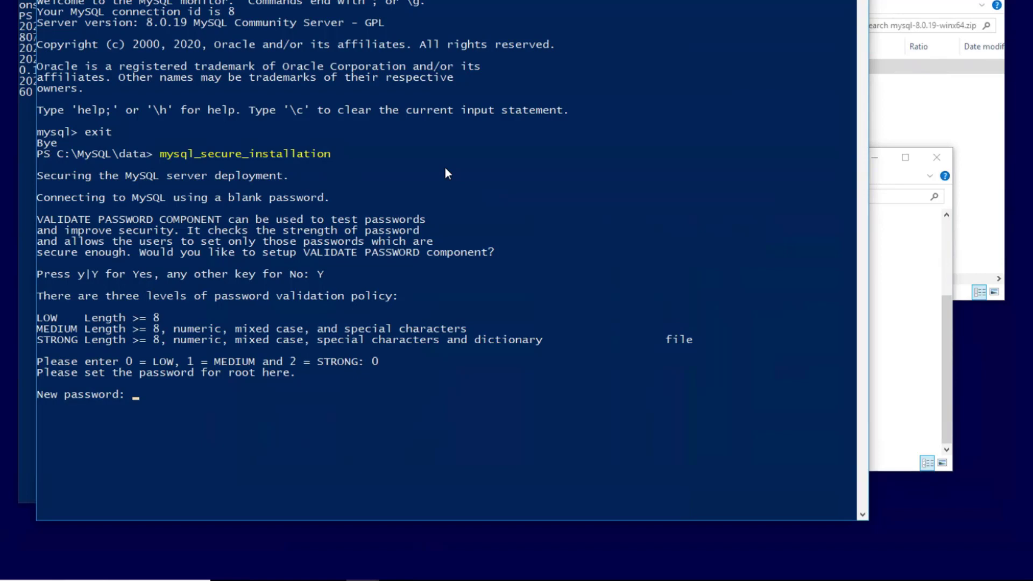
{"action": "type", "text": "********"}
{"action": "key", "text": "Return"}
{"action": "type", "text": "********"}
{"action": "key", "text": "Return"}
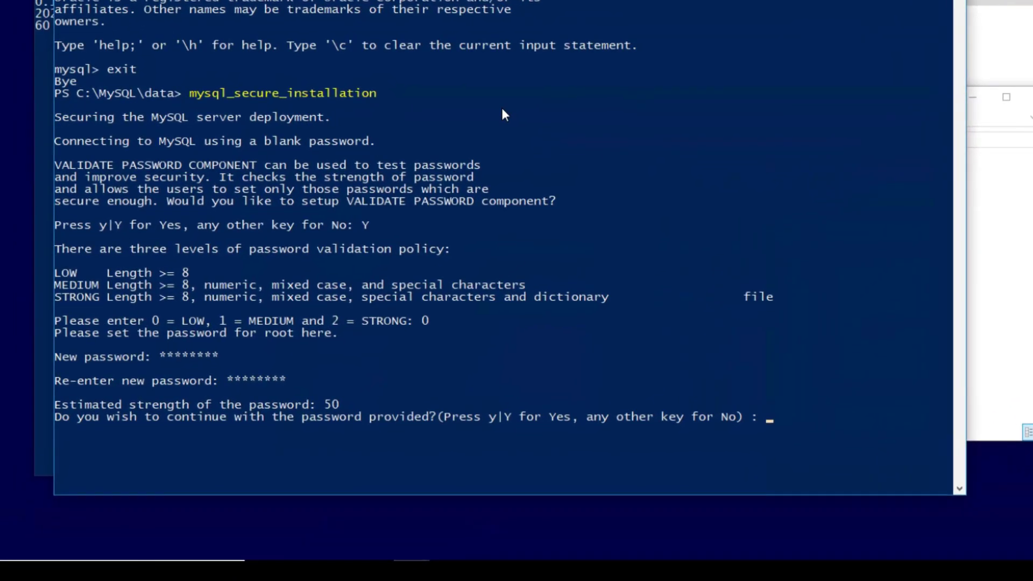
{"action": "type", "text": "Y"}
{"action": "key", "text": "Return"}
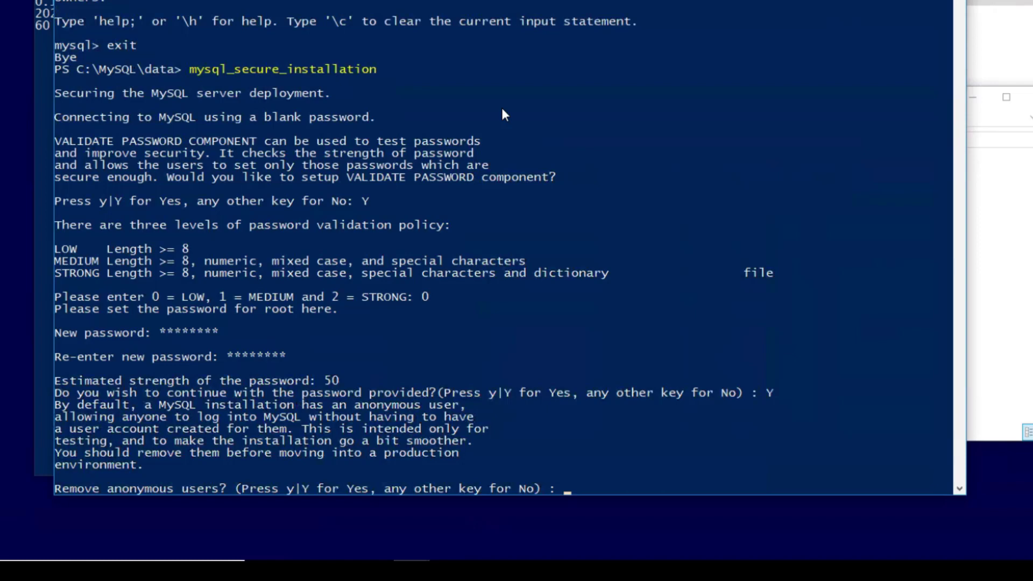
Remove anonymous users and the test database, disallow remote root login, and reload privileges
{"action": "type", "text": "Y"}
{"action": "key", "text": "Return"}
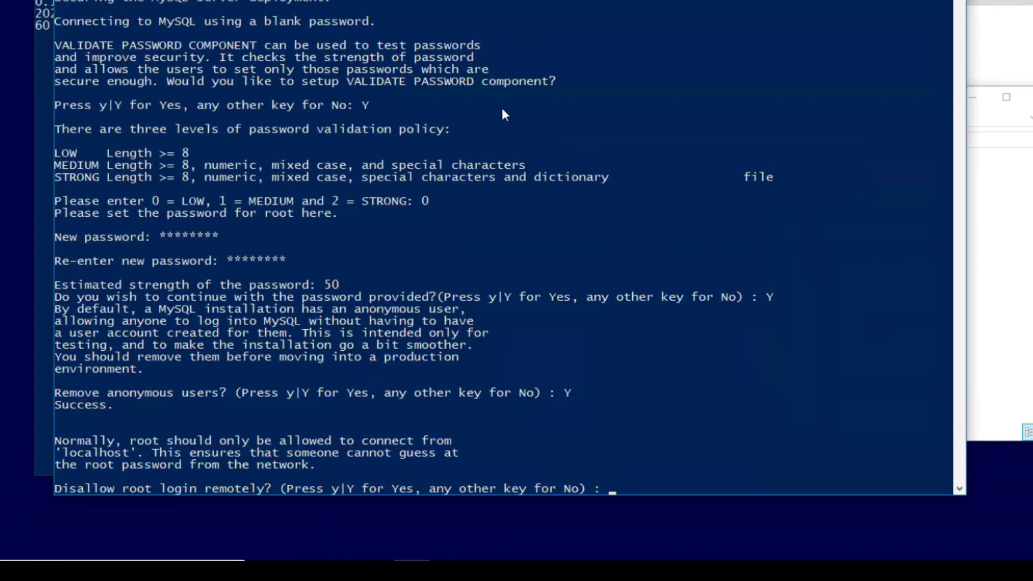
{"action": "type", "text": "Y"}
{"action": "key", "text": "Return"}
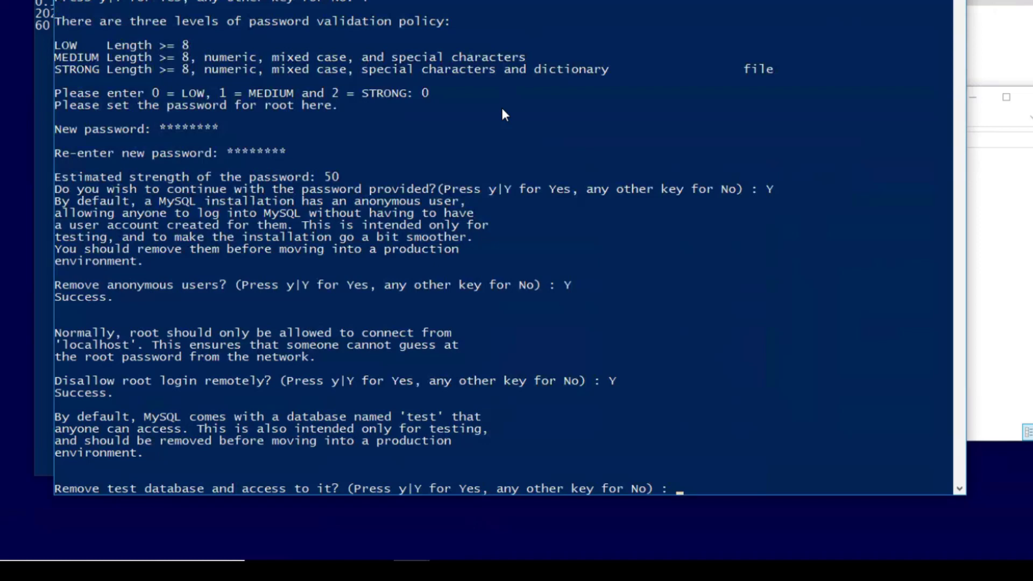
{"action": "type", "text": "Y"}
{"action": "key", "text": "Return"}
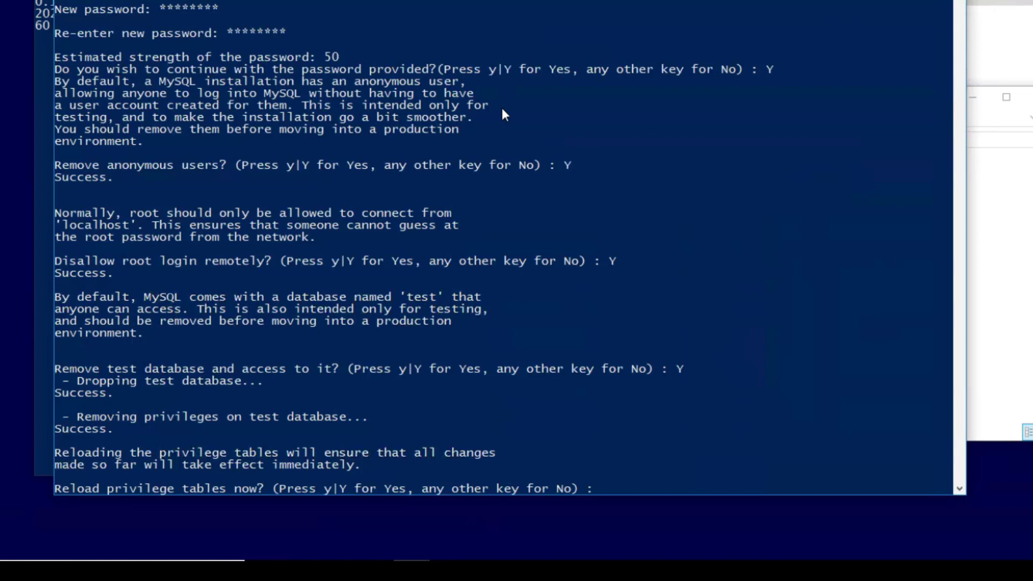
{"action": "type", "text": "Y"}
{"action": "key", "text": "Return"}
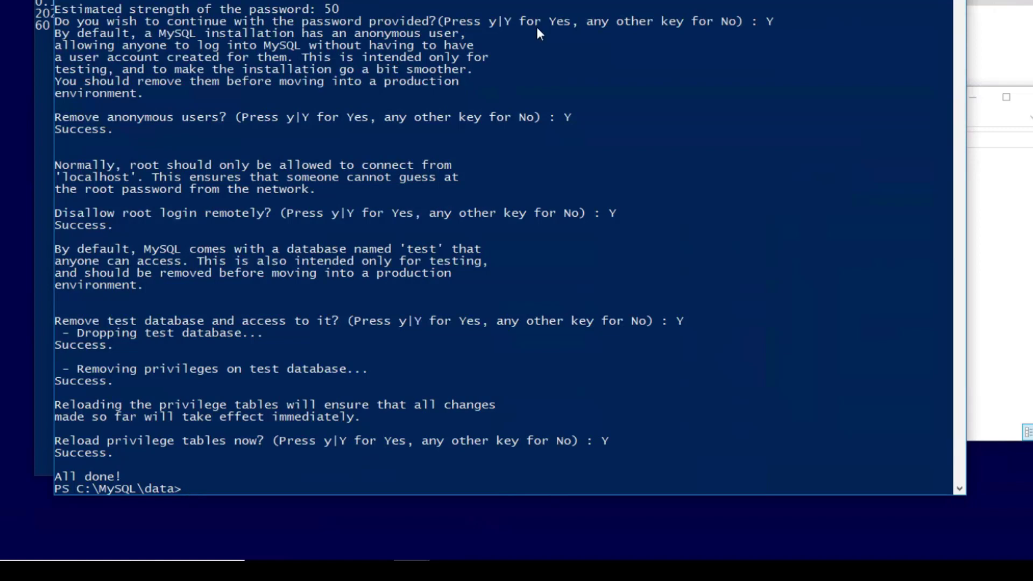
Log into the MySQL monitor as root with 'mysql -u root -p' and the new password
{"action": "key", "text": "Up"}
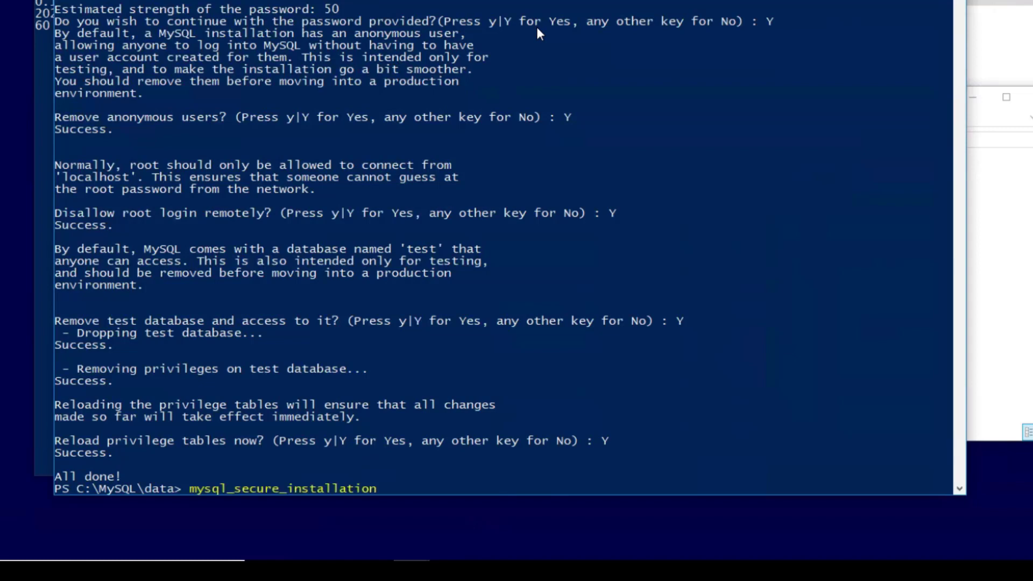
{"action": "key", "text": "Up"}
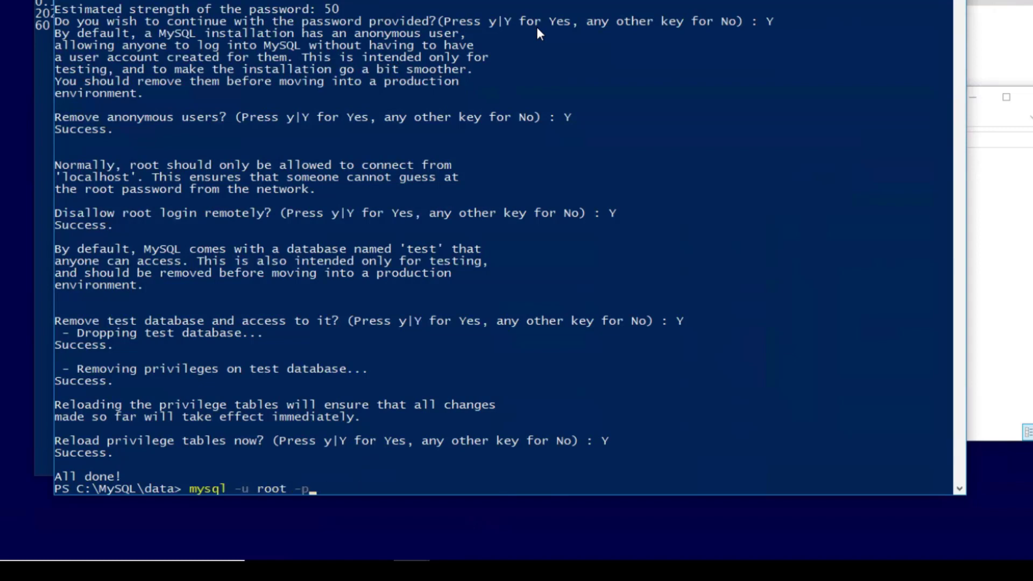
{"action": "key", "text": "Return"}
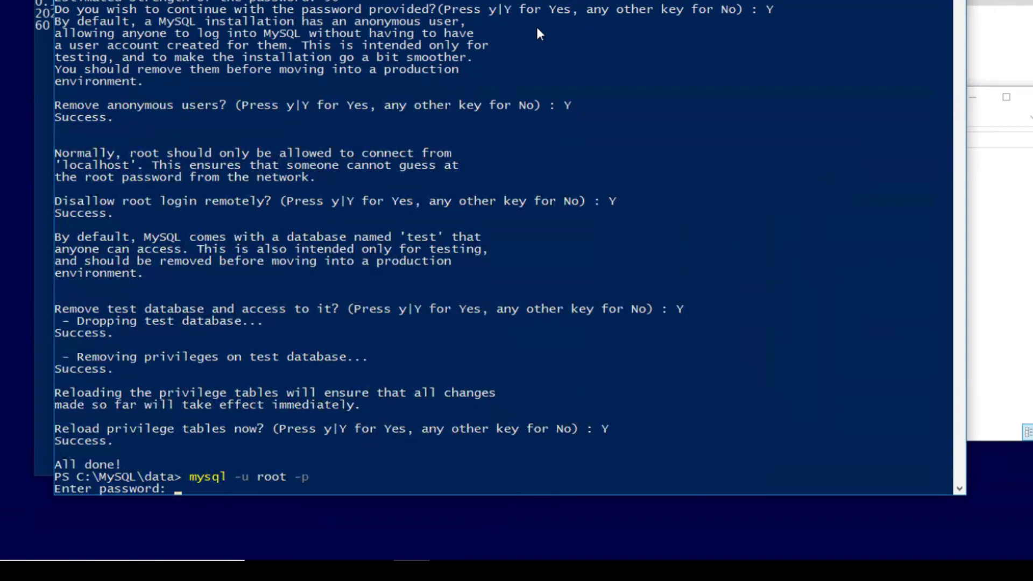
{"action": "type", "text": "********"}
{"action": "key", "text": "Return"}
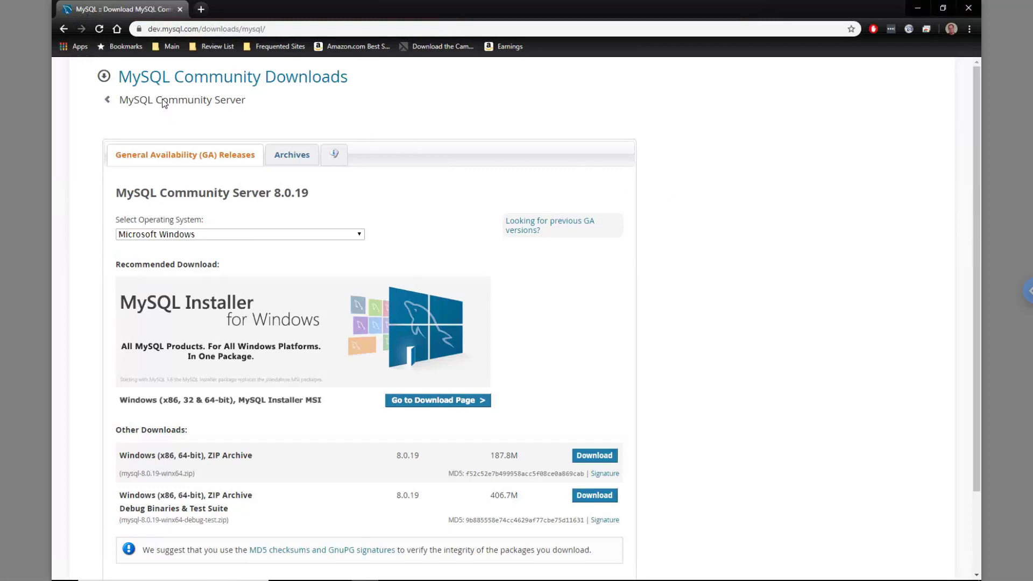
Go from MySQL Community Downloads to the MySQL Workbench download page, then minimize Chrome
{"action": "left_click", "coordinate": [107, 99]}
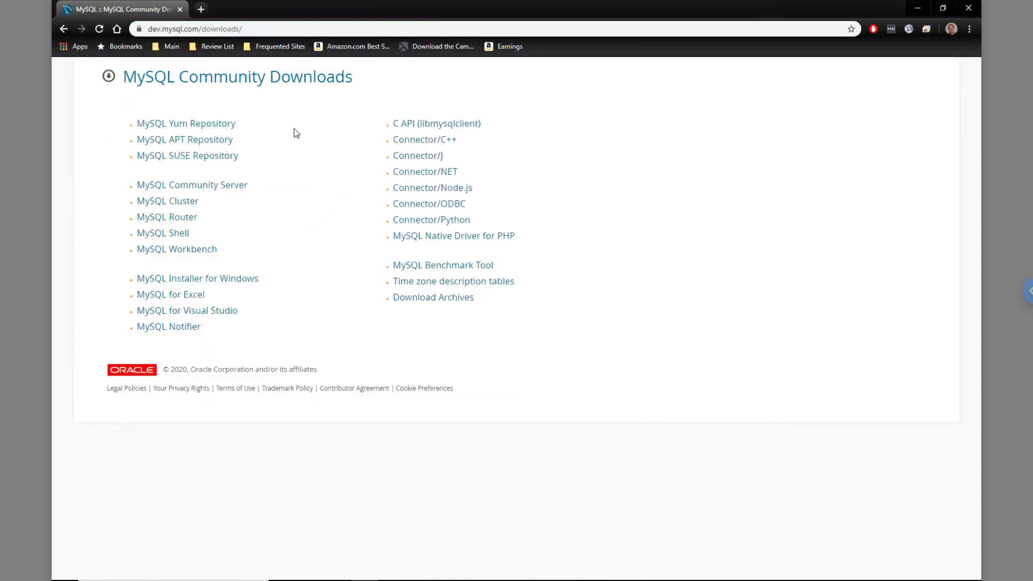
{"action": "left_click", "coordinate": [188, 249]}
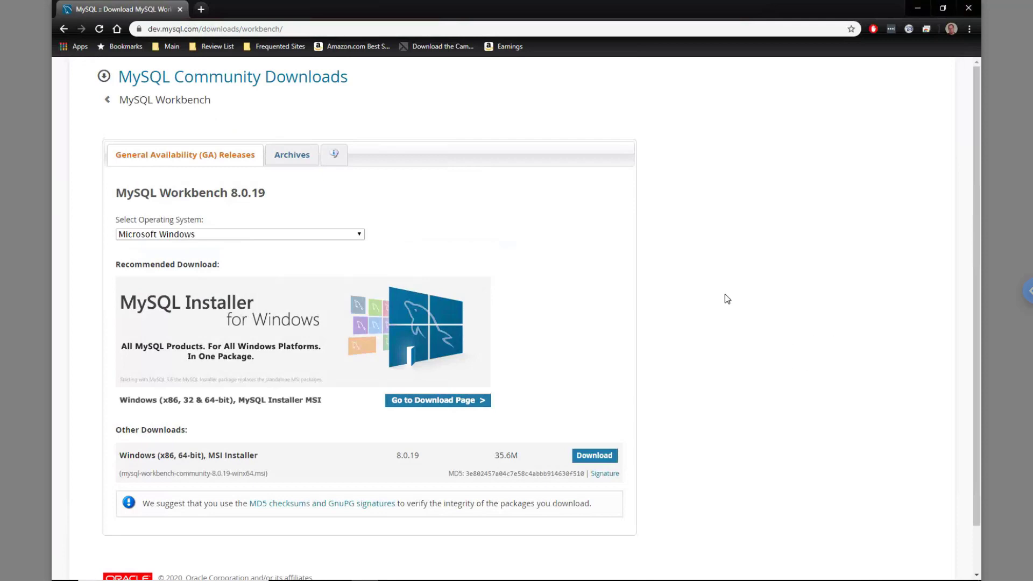
{"action": "left_click", "coordinate": [919, 10]}
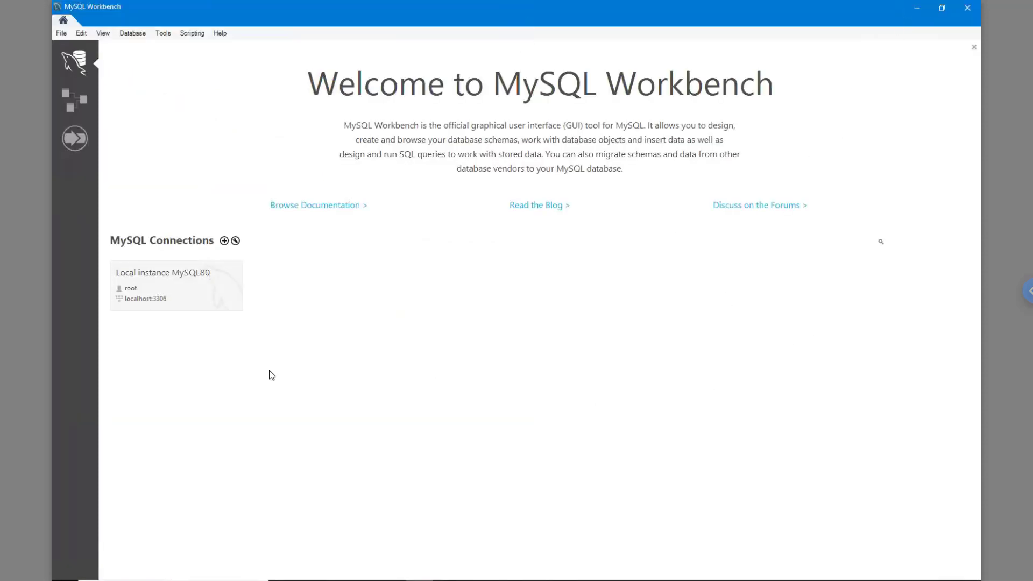
{"action": "left_click", "coordinate": [224, 241]}
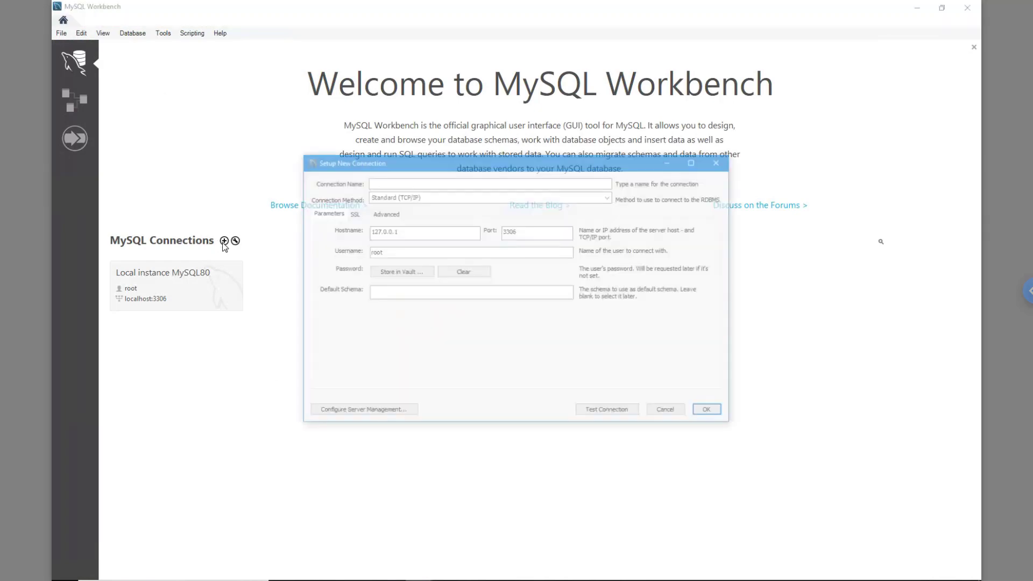
{"action": "left_click", "coordinate": [722, 161]}
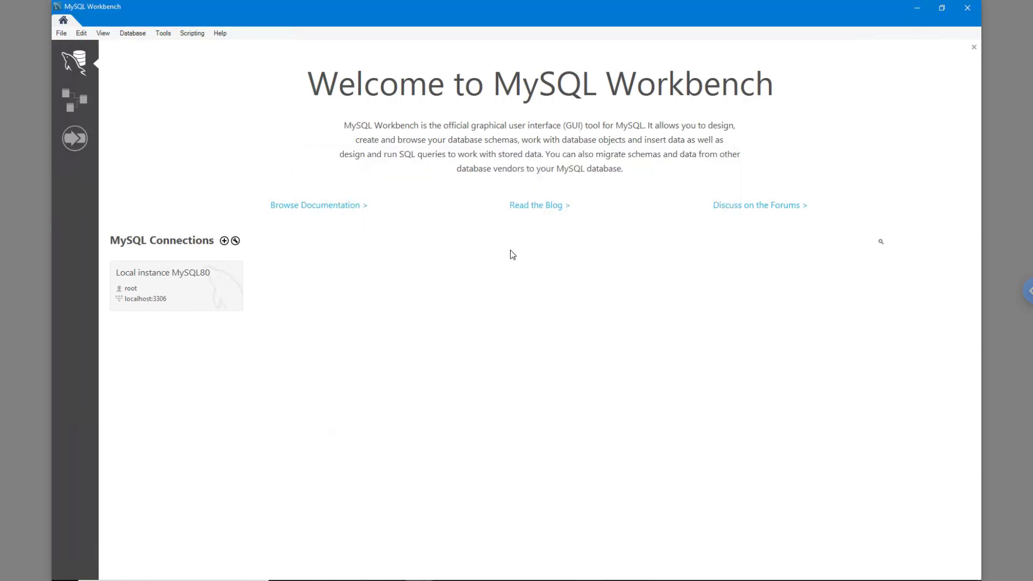
{"action": "left_click", "coordinate": [172, 285]}
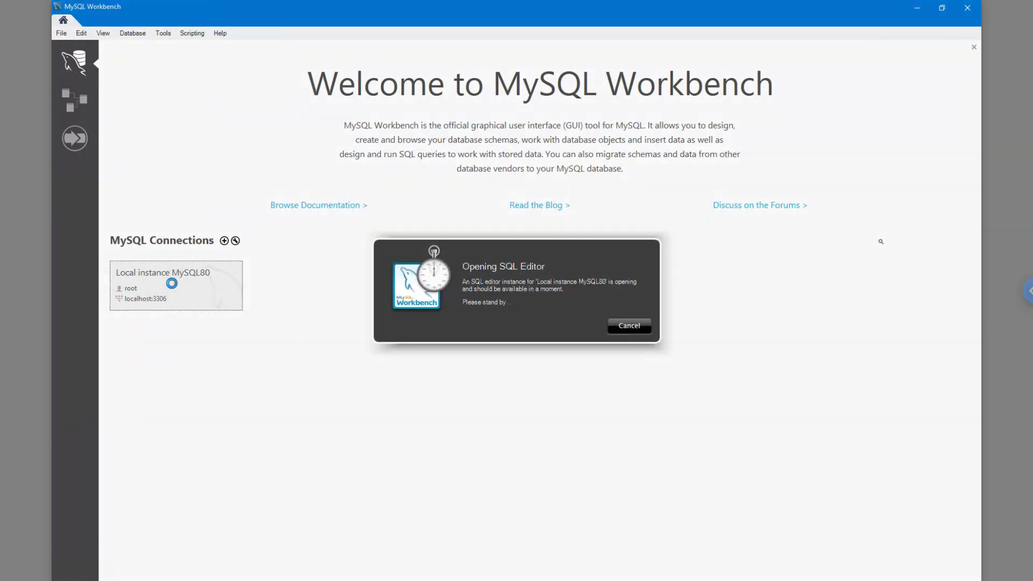
{"action": "right_click", "coordinate": [172, 283]}
{"action": "left_click", "coordinate": [202, 64]}
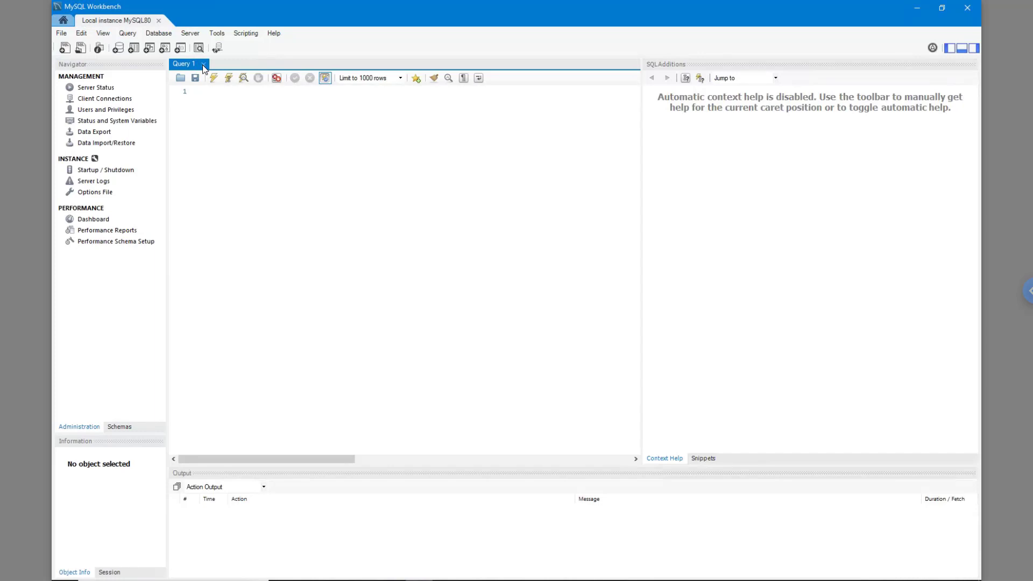
{"action": "left_click", "coordinate": [203, 64]}
{"action": "right_click", "coordinate": [189, 286]}
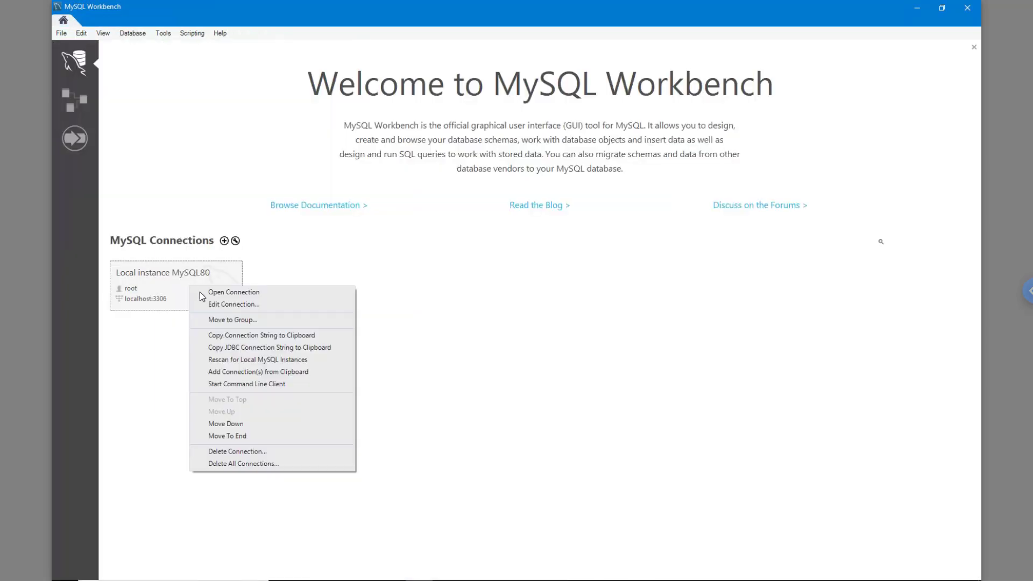
{"action": "left_click", "coordinate": [226, 304]}
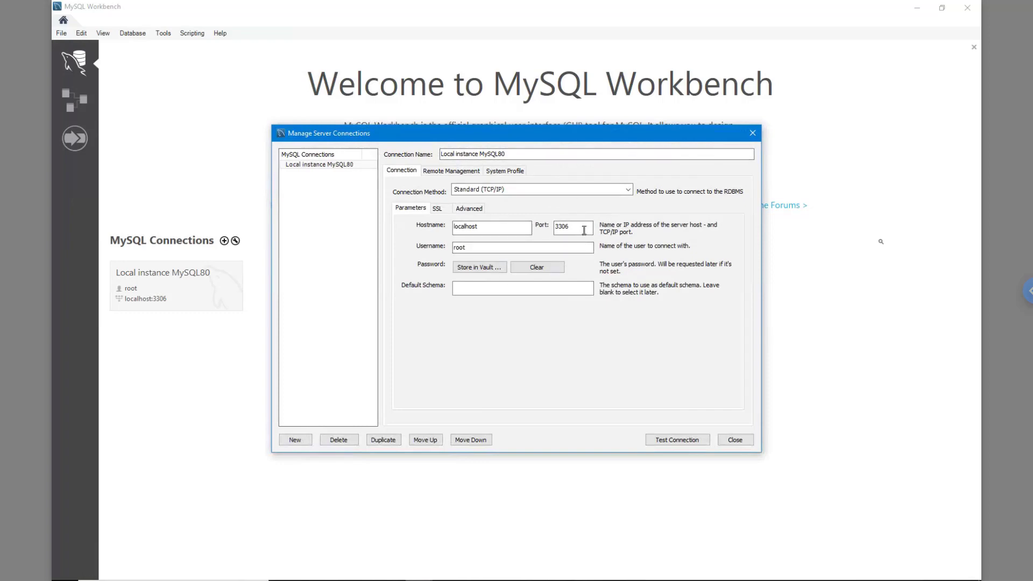
{"action": "left_click", "coordinate": [677, 438]}
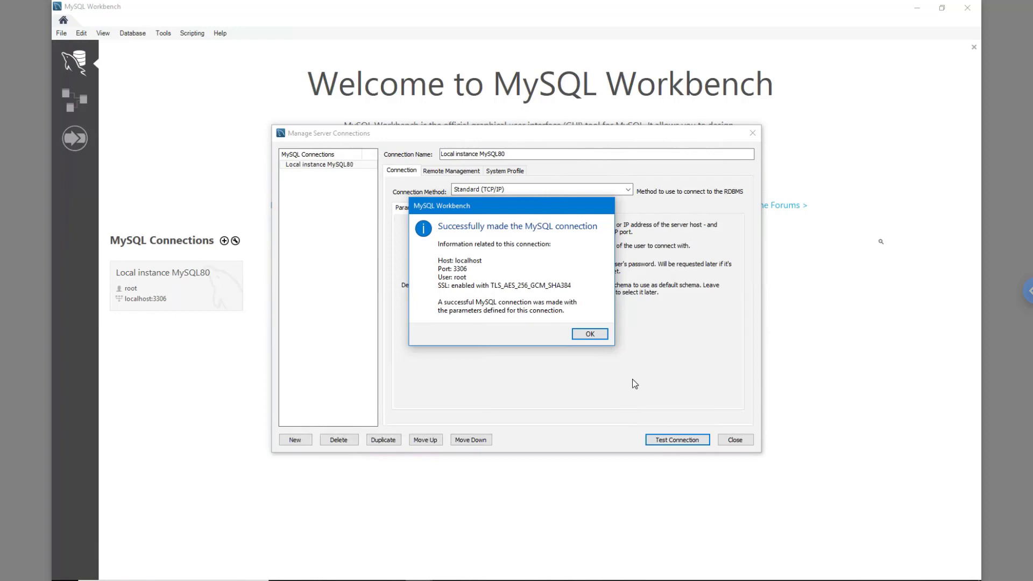
{"action": "key", "text": "Return"}
{"action": "left_click", "coordinate": [742, 441]}
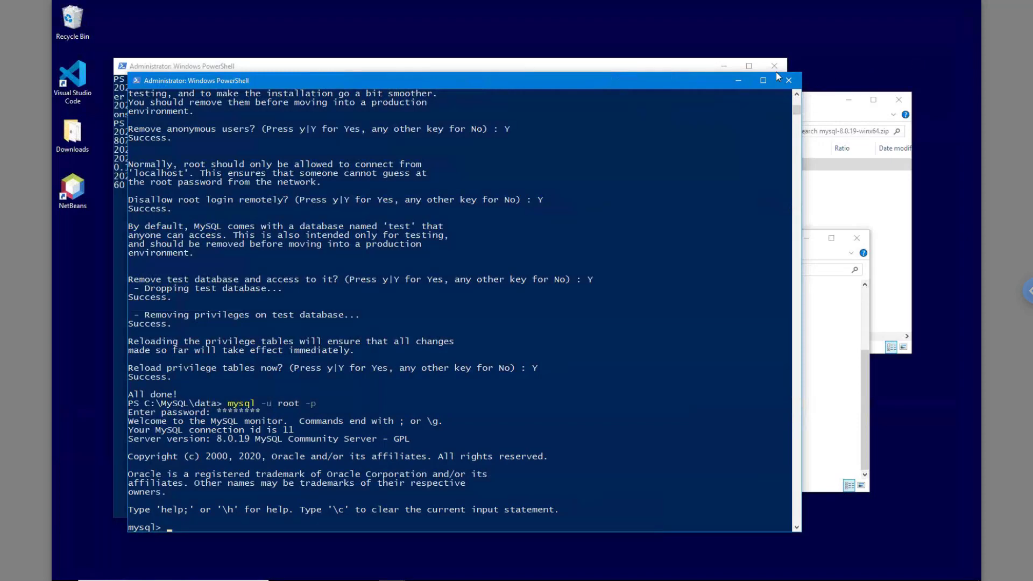
Close the mysql client console, stop mysqld with Ctrl+C, and close the server console
{"action": "left_click", "coordinate": [790, 81]}
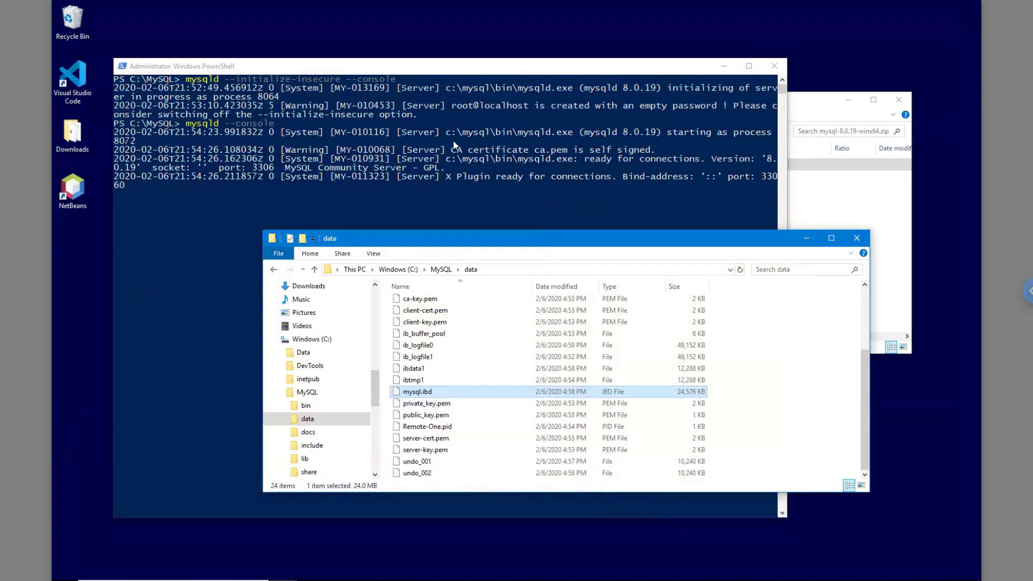
{"action": "left_click", "coordinate": [384, 69]}
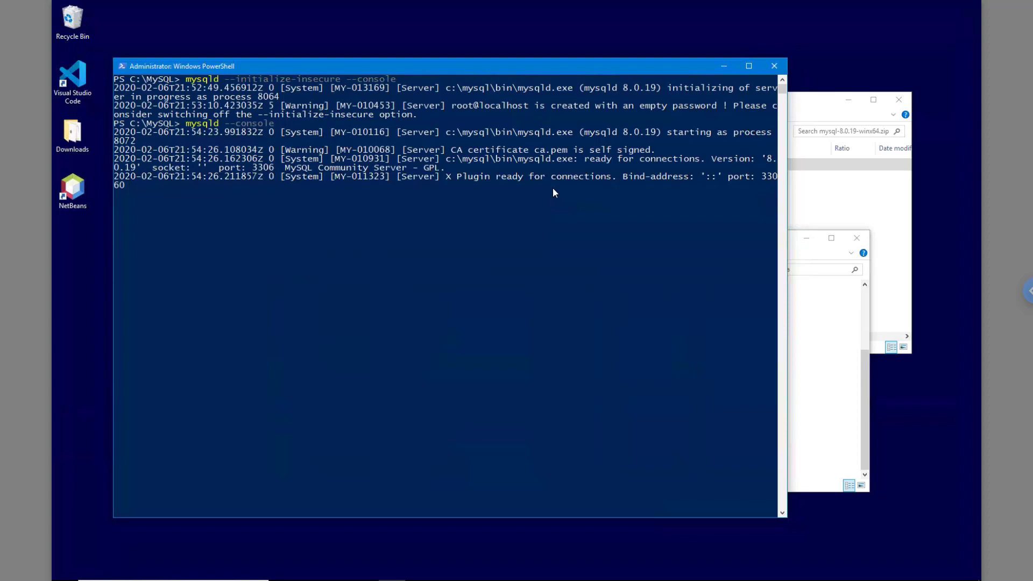
{"action": "key", "text": "ctrl+c"}
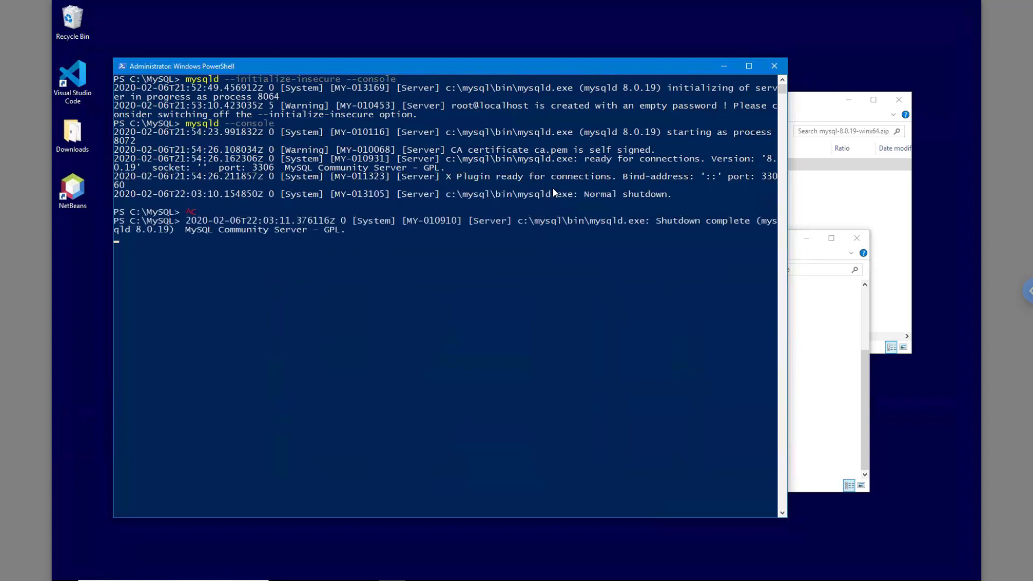
{"action": "key", "text": "ctrl+c"}
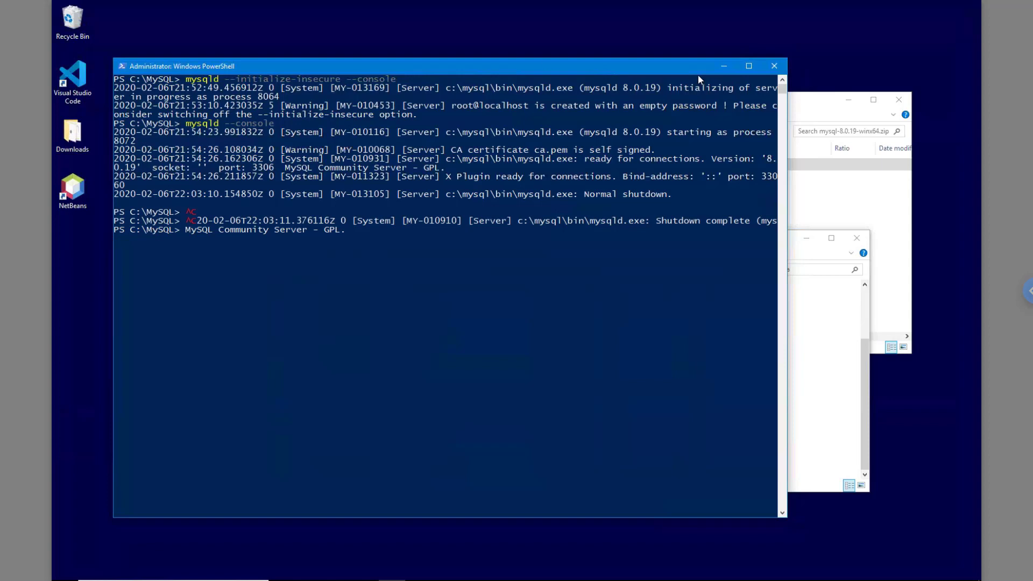
{"action": "left_click", "coordinate": [775, 65]}
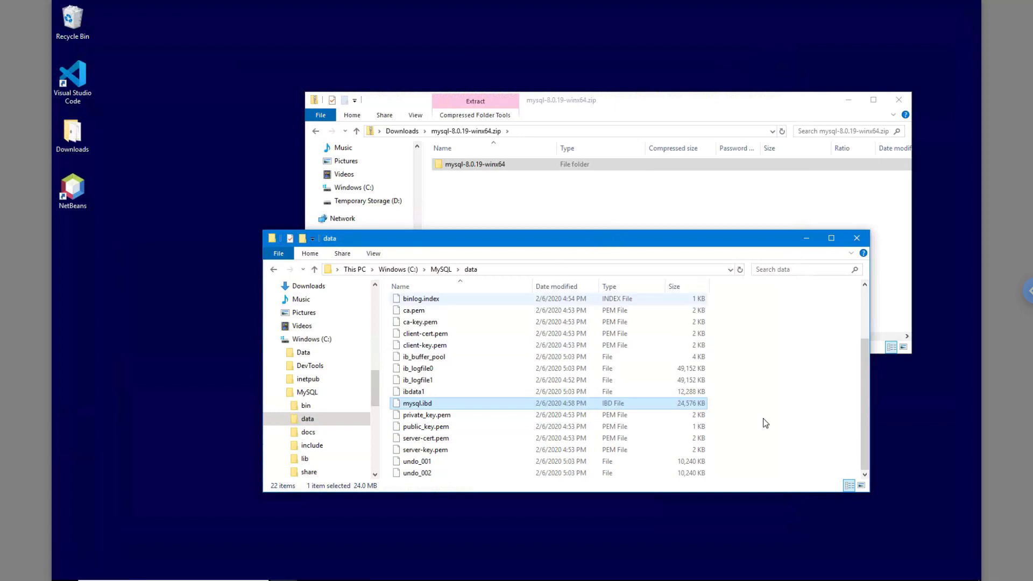
From a PowerShell window in C:\MySQL\data, run mysql -u root -p with the root password, getting ERROR 2003 (10061)
{"action": "right_click", "coordinate": [785, 388]}
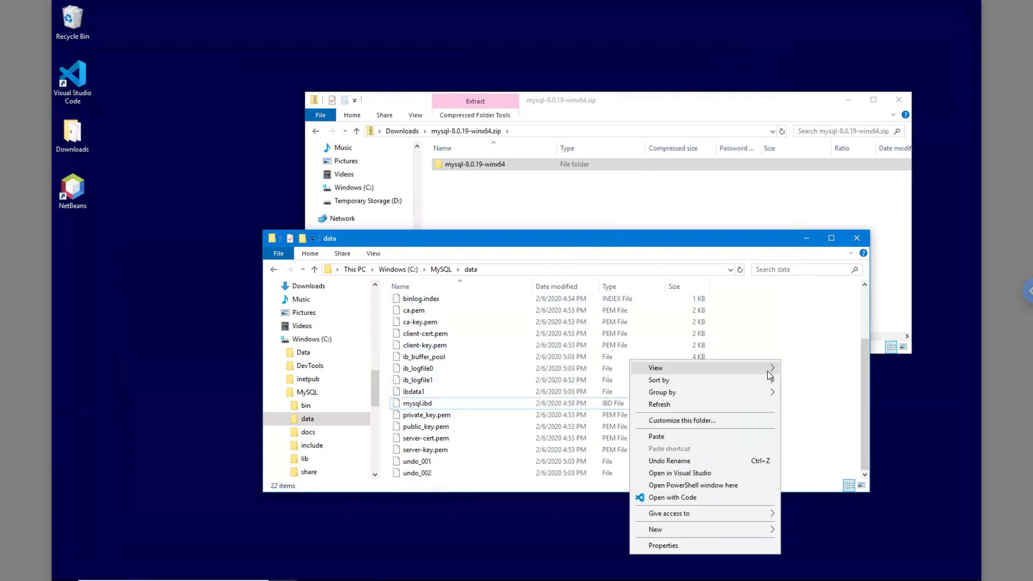
{"action": "left_click", "coordinate": [696, 488]}
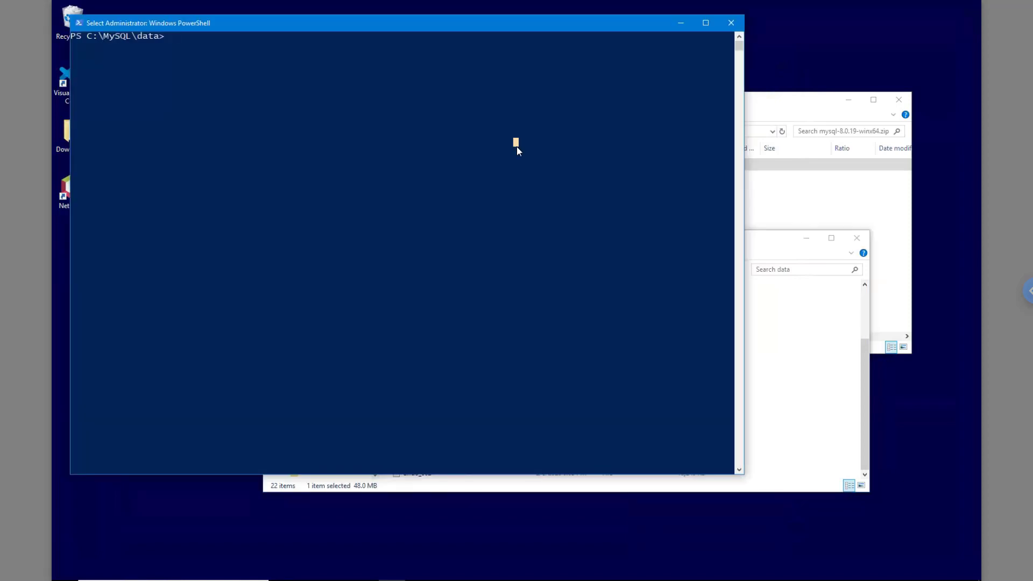
{"action": "key", "text": "ctrl+v"}
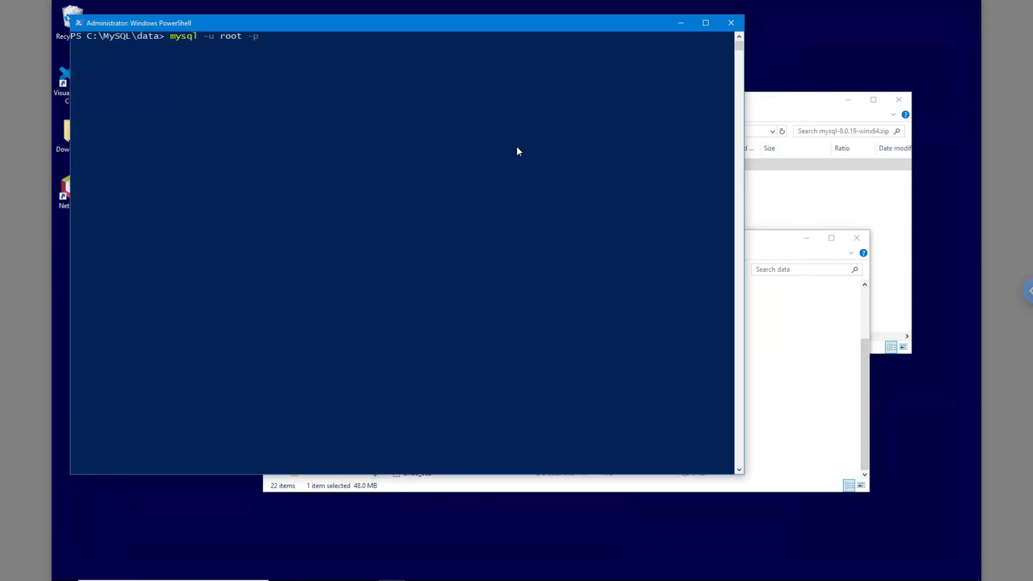
{"action": "key", "text": "Return"}
{"action": "type", "text": "********"}
{"action": "key", "text": "Return"}
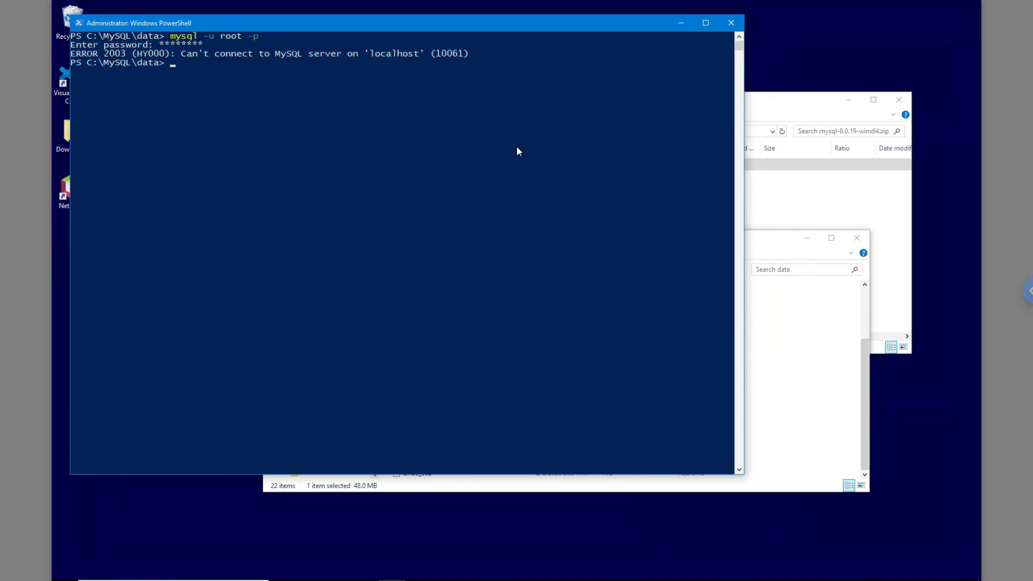